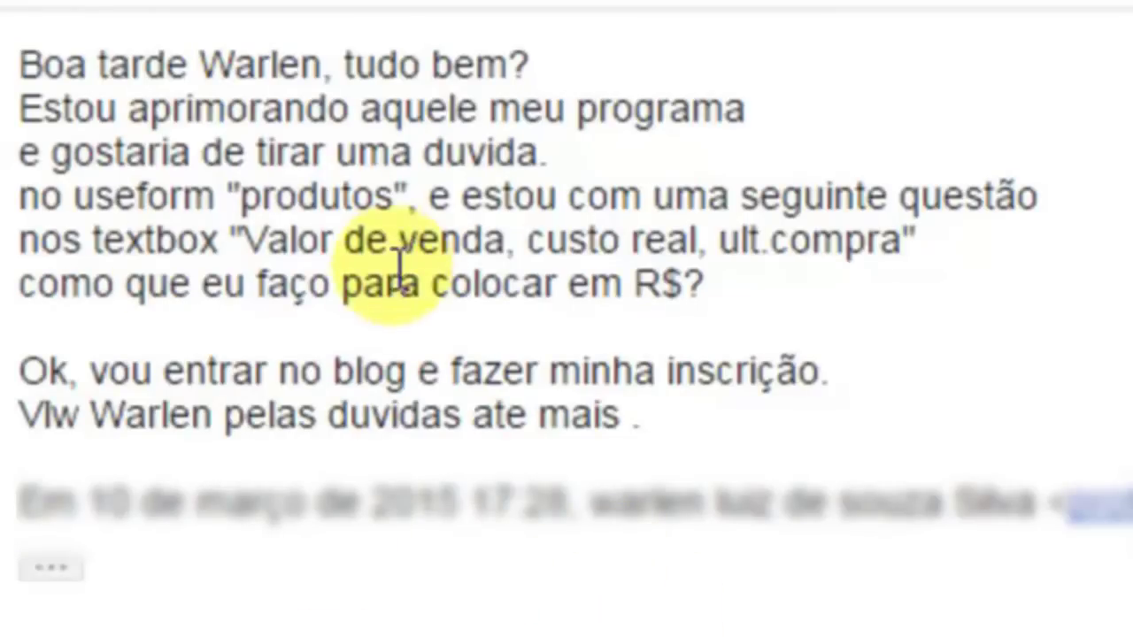
- Highlight the email's question about showing the produtos userform price boxes in R$, then switch to Excel
mouse_move(21, 197)
left_mouse_down()
mouse_move(291, 173)
mouse_move(1034, 196)
mouse_move(276, 252)
left_mouse_up()
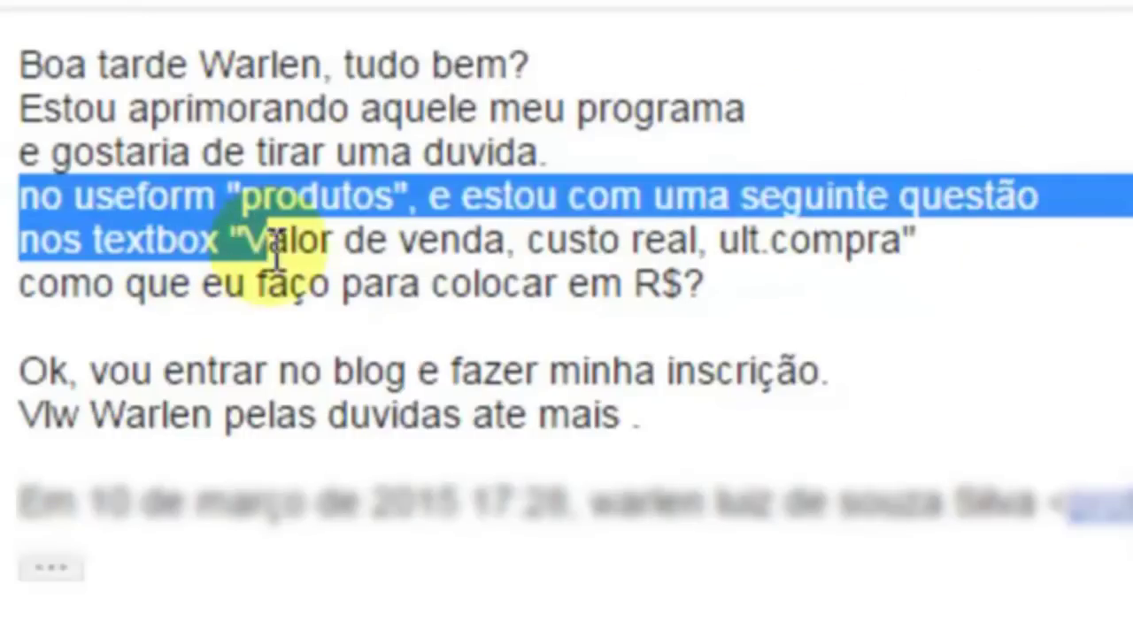
left_click_drag(276, 252, 925, 239)
mouse_move(24, 296)
left_mouse_down()
mouse_move(632, 301)
mouse_move(716, 285)
left_mouse_up()
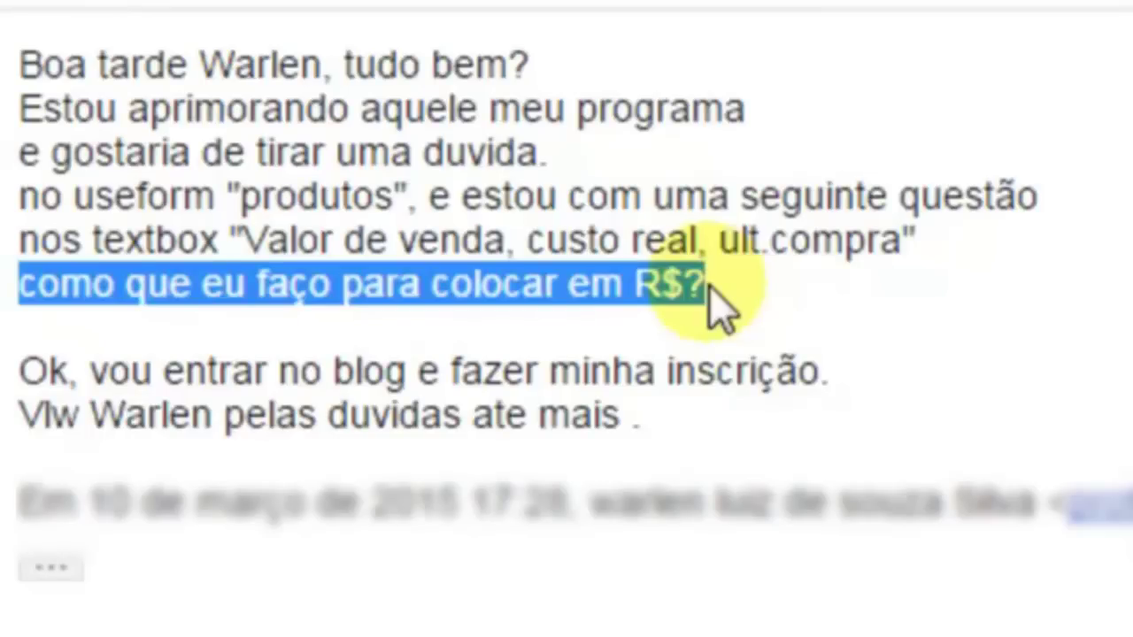
key("alt+Tab")
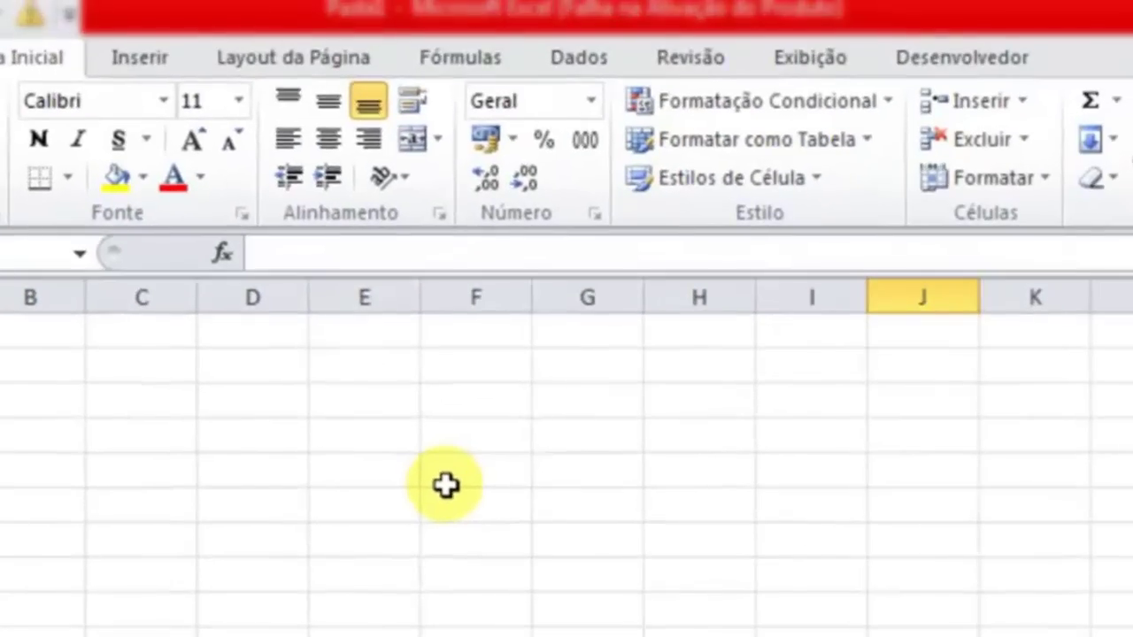
- Enter the sample value 1000,87 into a cell in column E
left_click(445, 488)
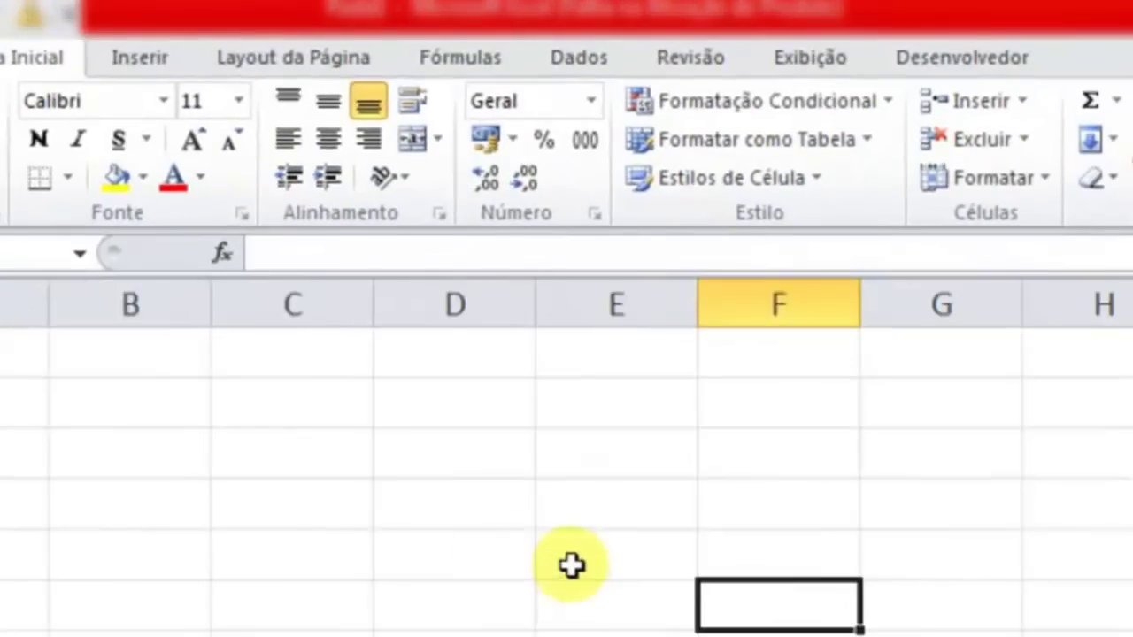
left_click(480, 585)
left_click(481, 535)
left_click(470, 501)
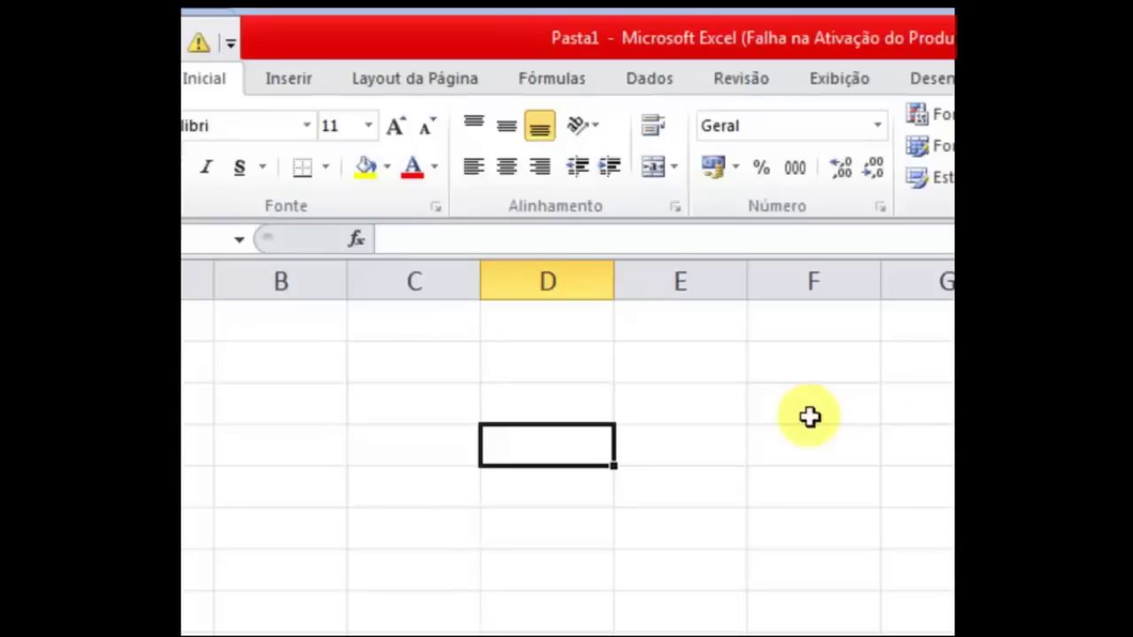
left_click(708, 497)
left_click(675, 445)
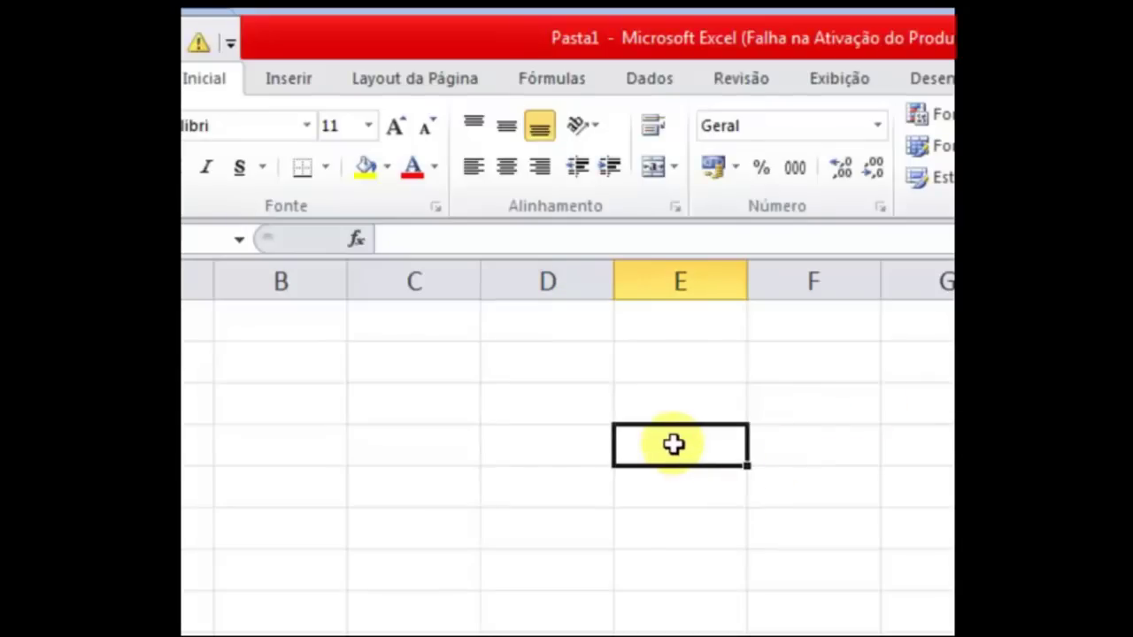
type("1000")
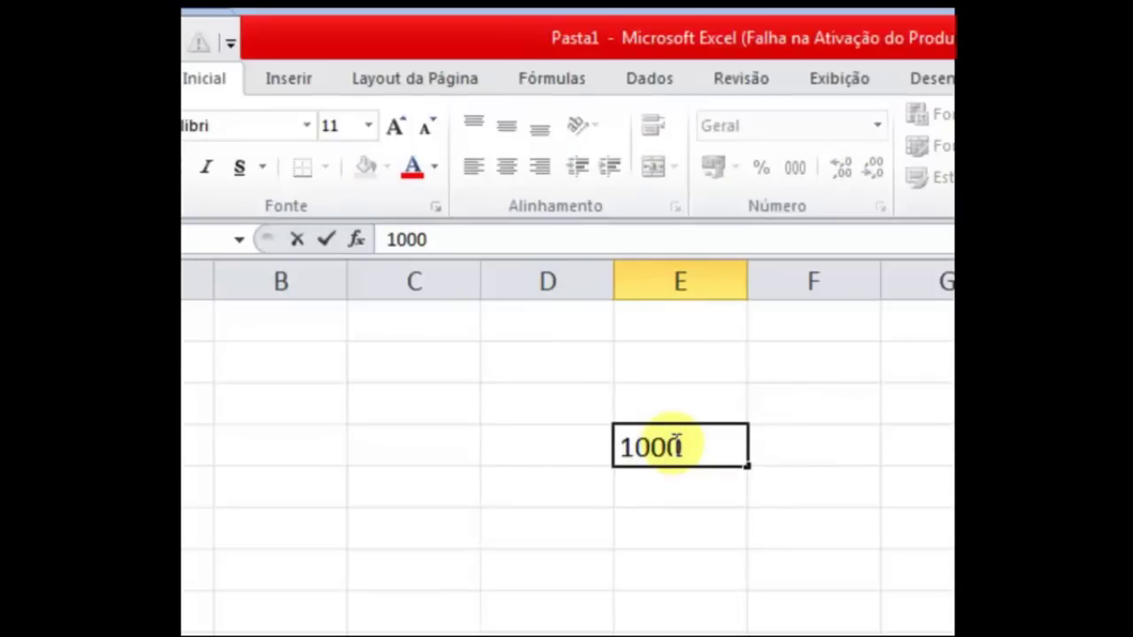
type(",87")
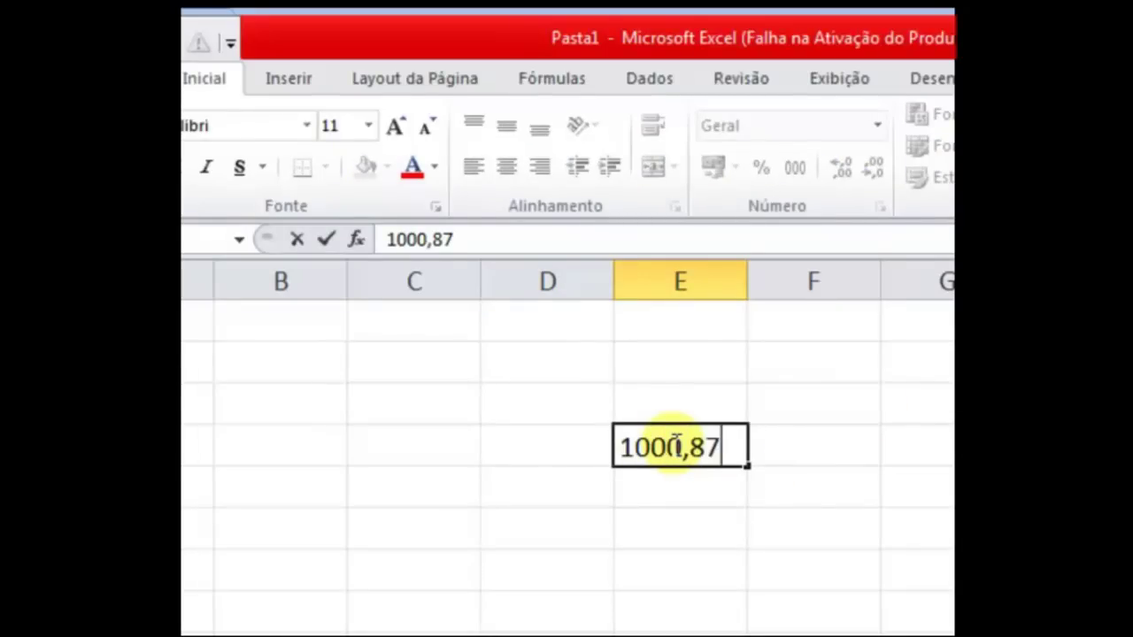
key("Return")
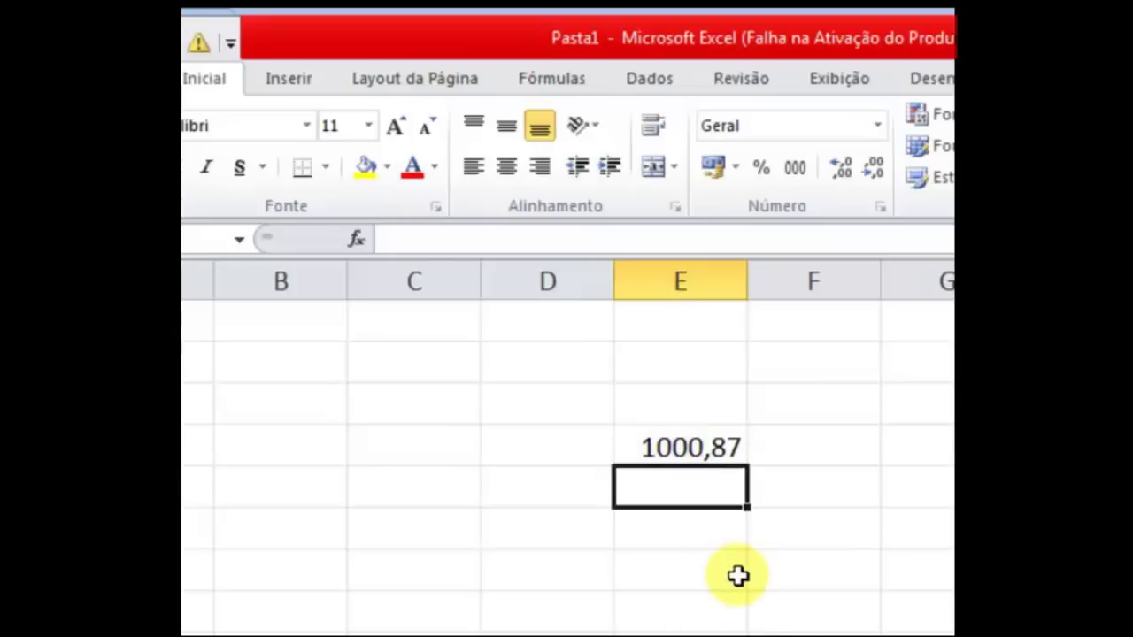
left_click(672, 450)
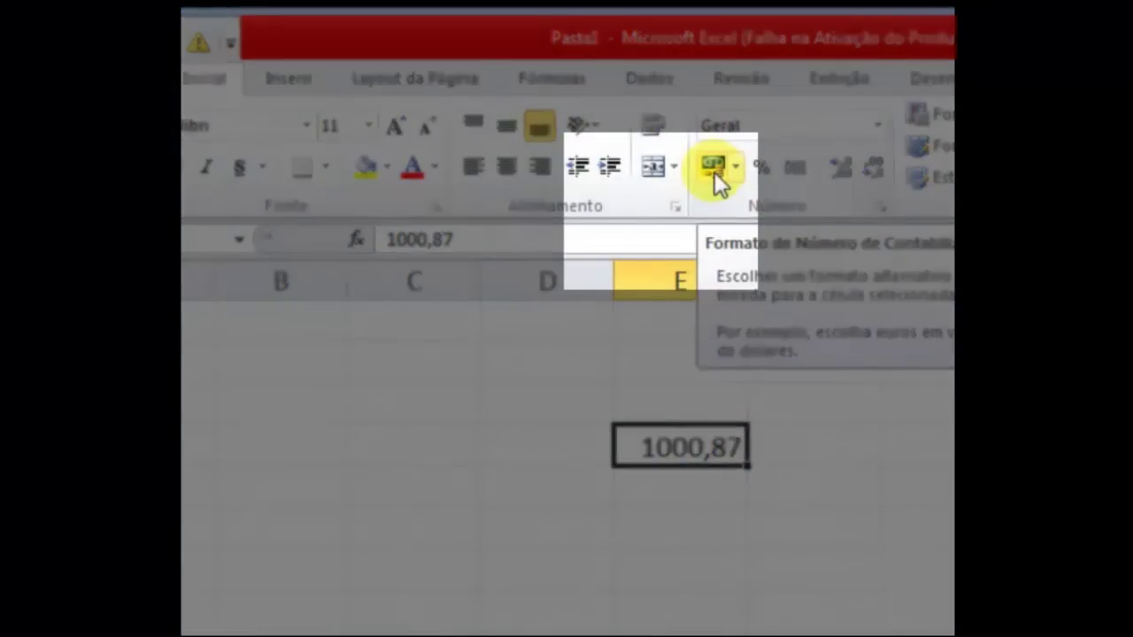
left_click(714, 171)
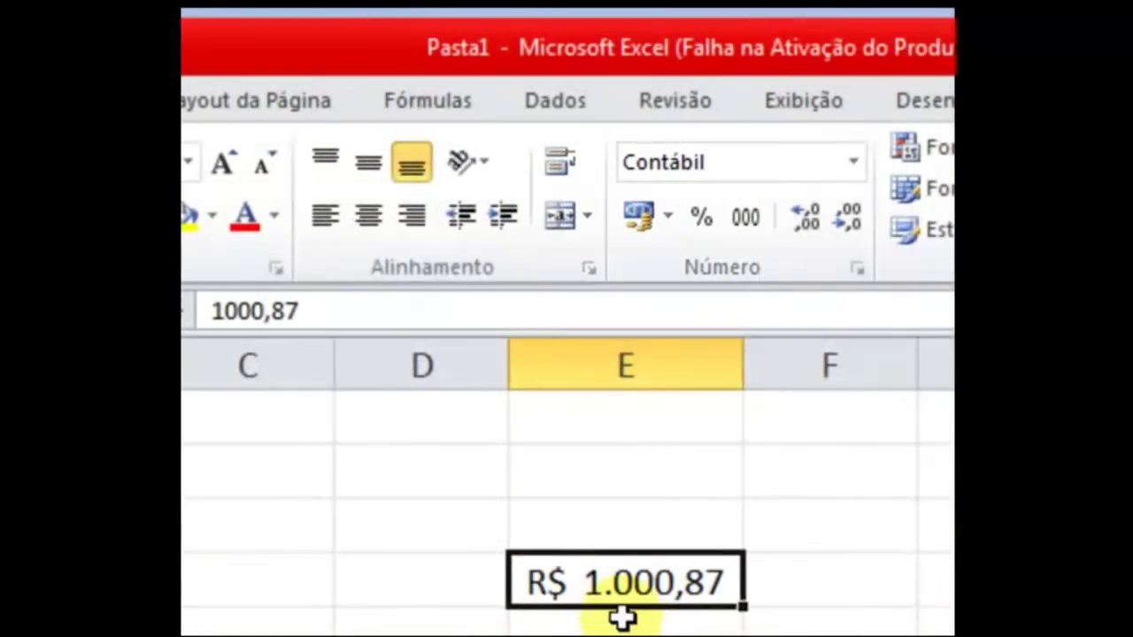
key("ctrl+z")
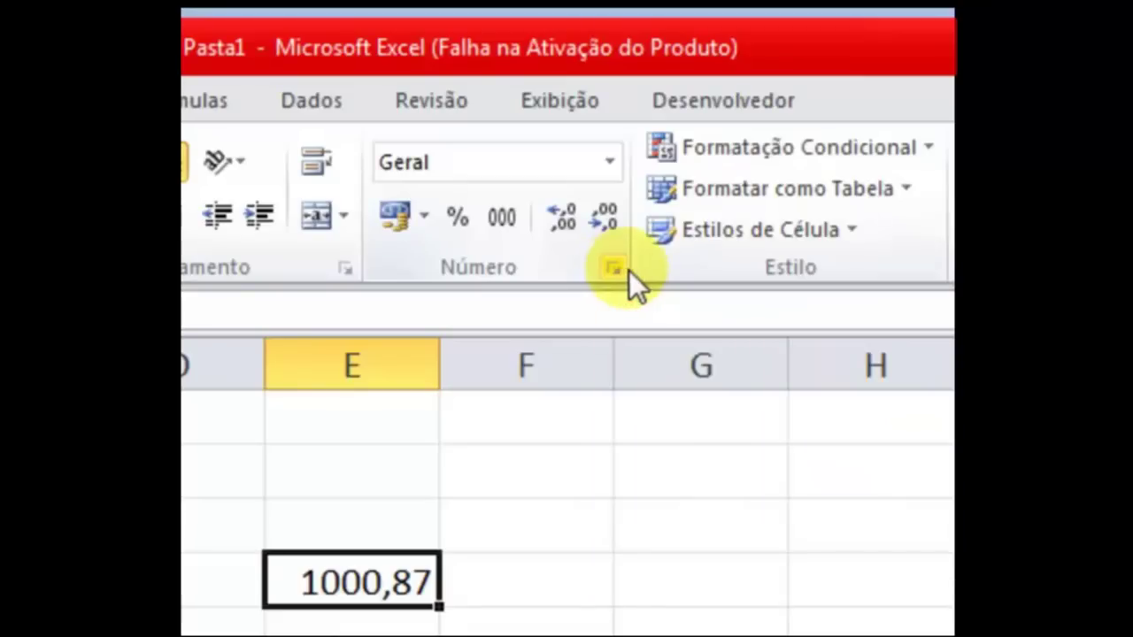
left_click(622, 269)
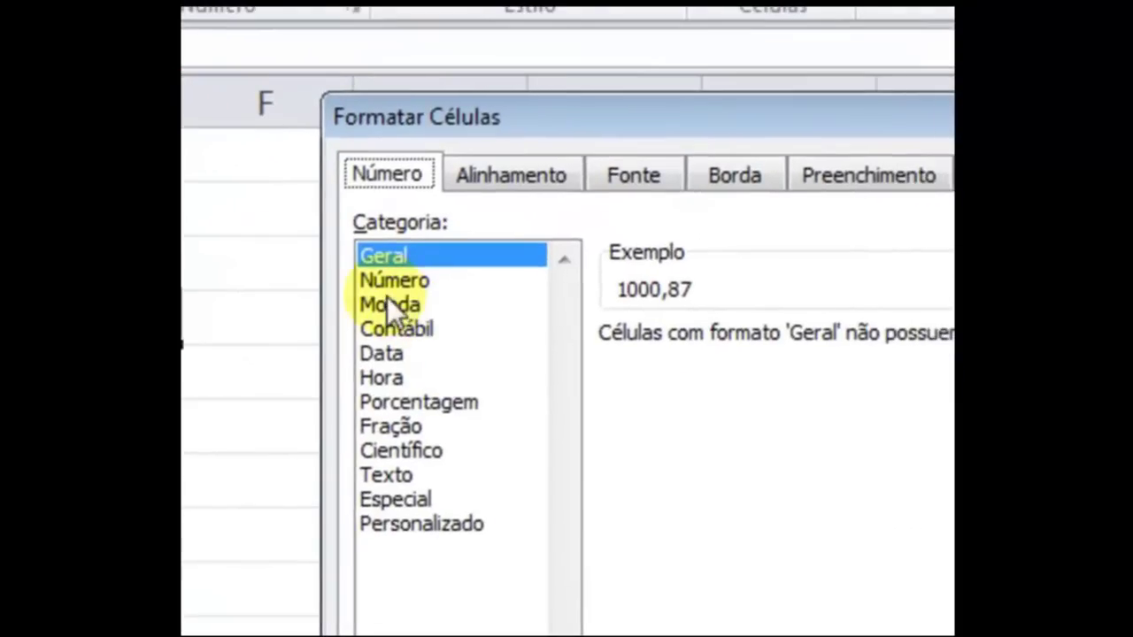
left_click(392, 305)
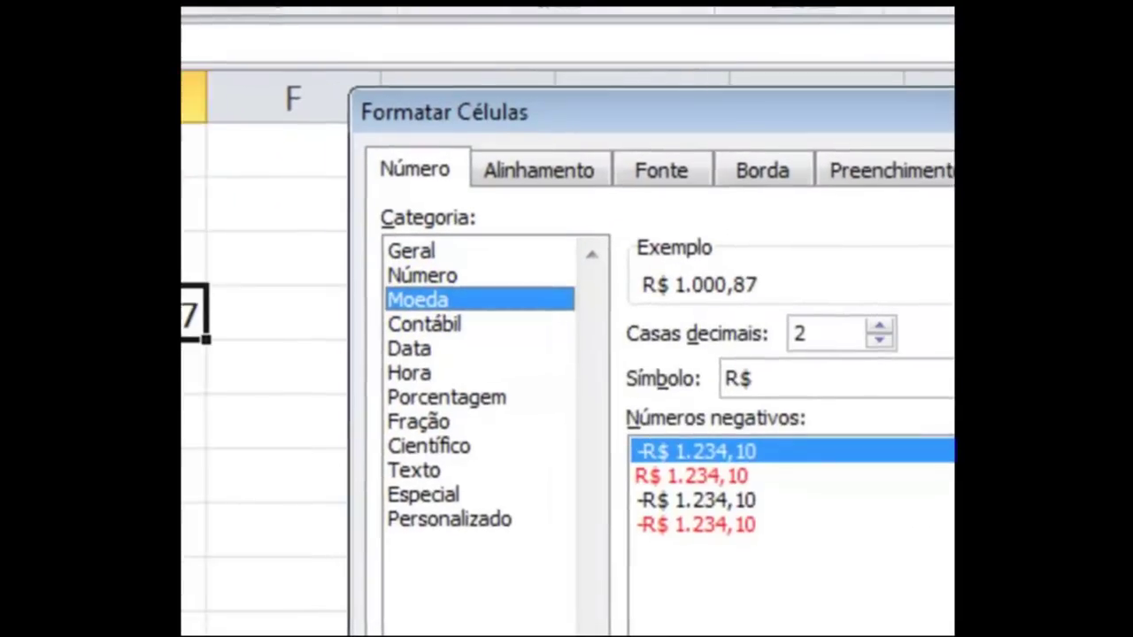
key("Return")
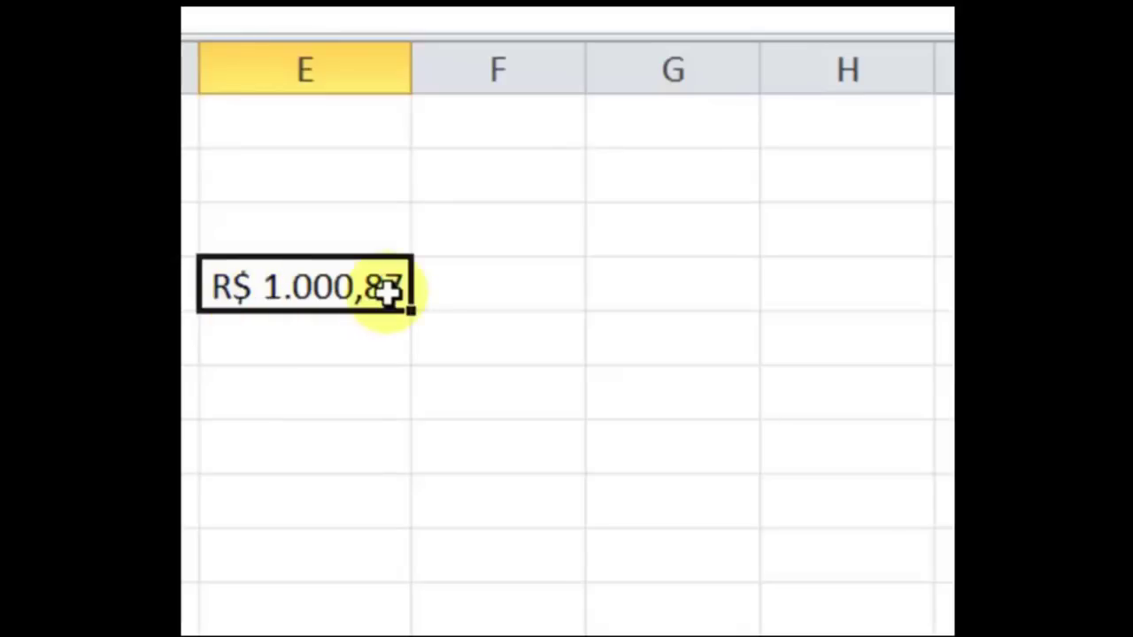
key("ctrl+z")
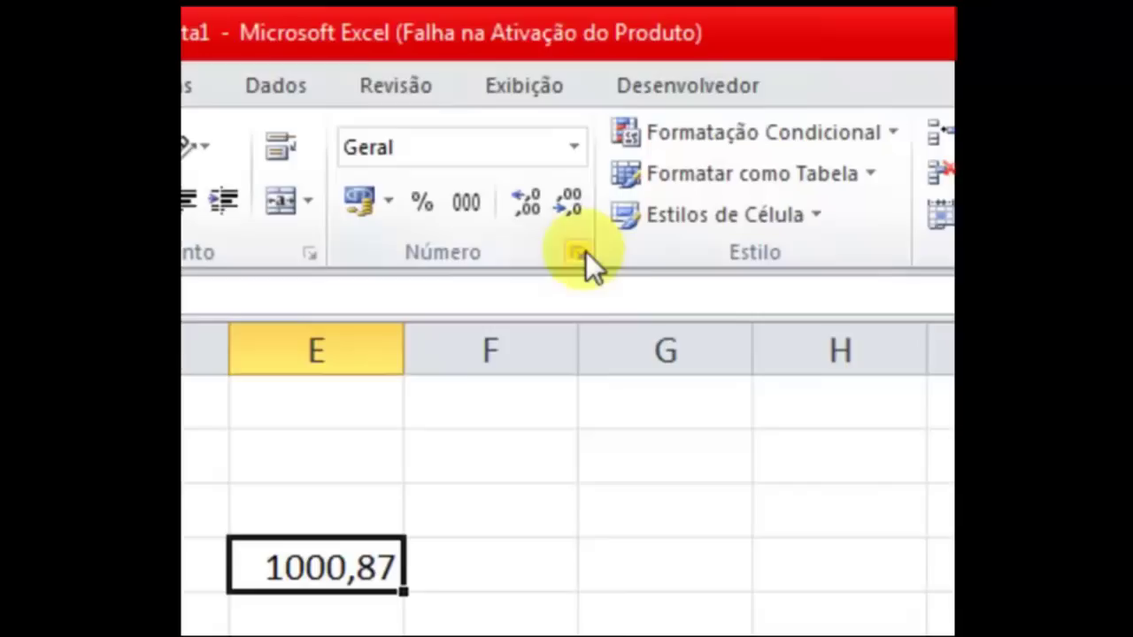
- In Format Cells, go from Moeda to Personalizado and select the R$ #.##0,00 type code
left_click(578, 255)
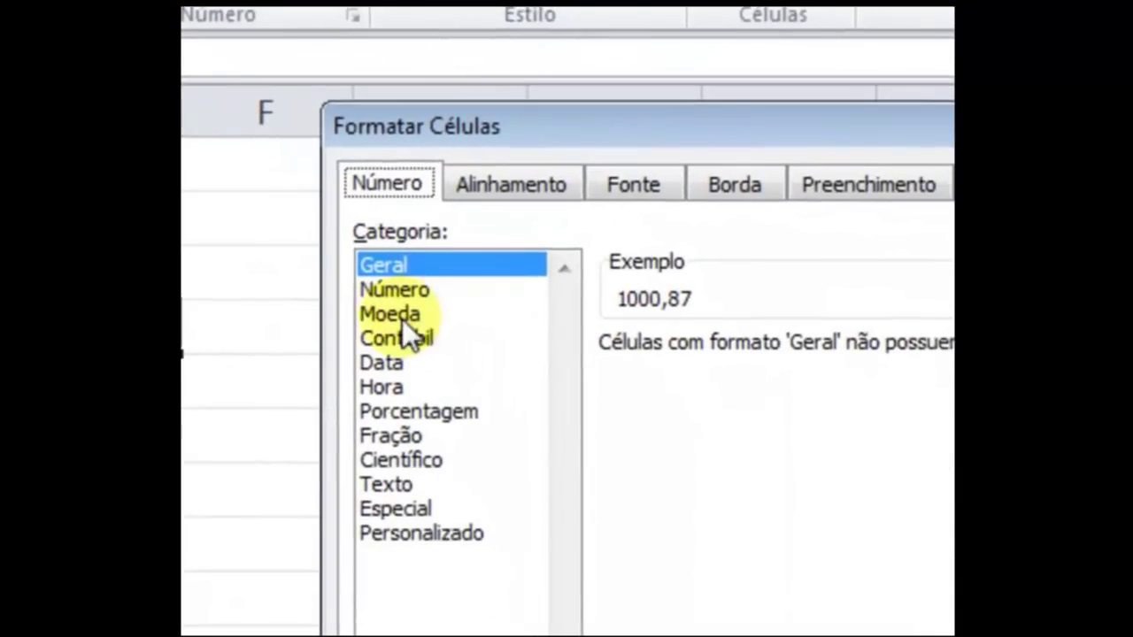
left_click(402, 317)
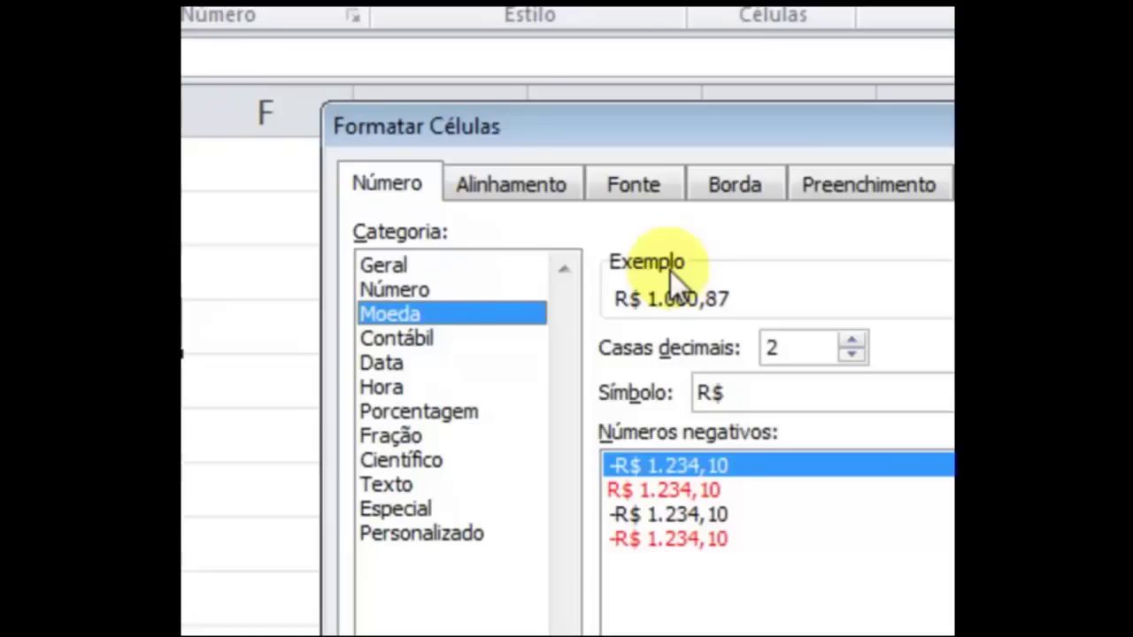
left_click(409, 536)
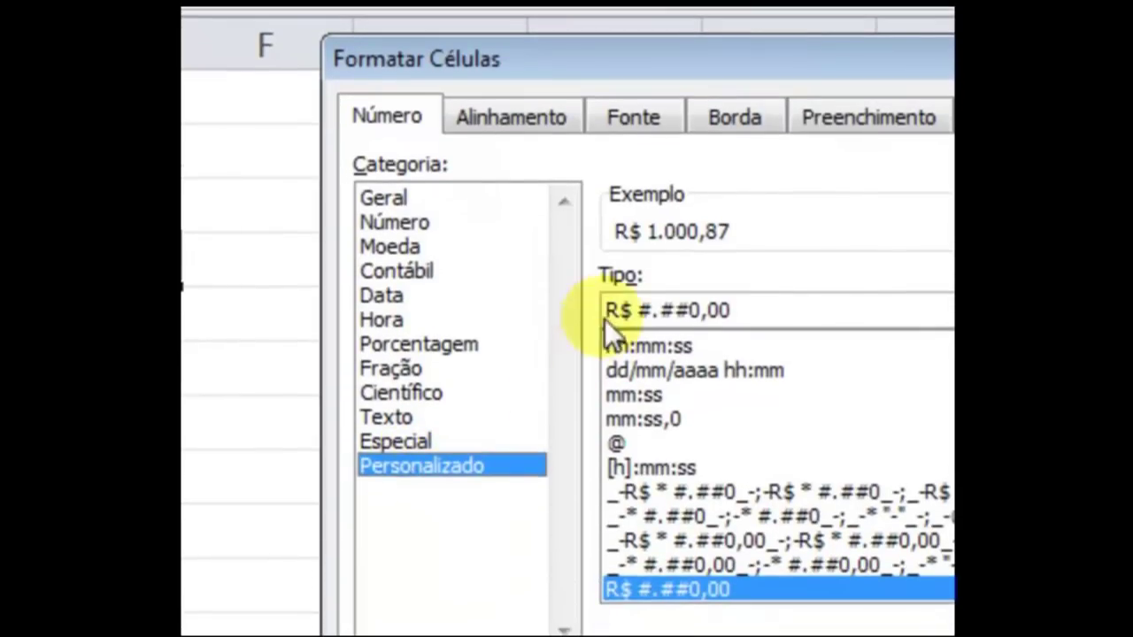
left_click_drag(756, 309, 587, 310)
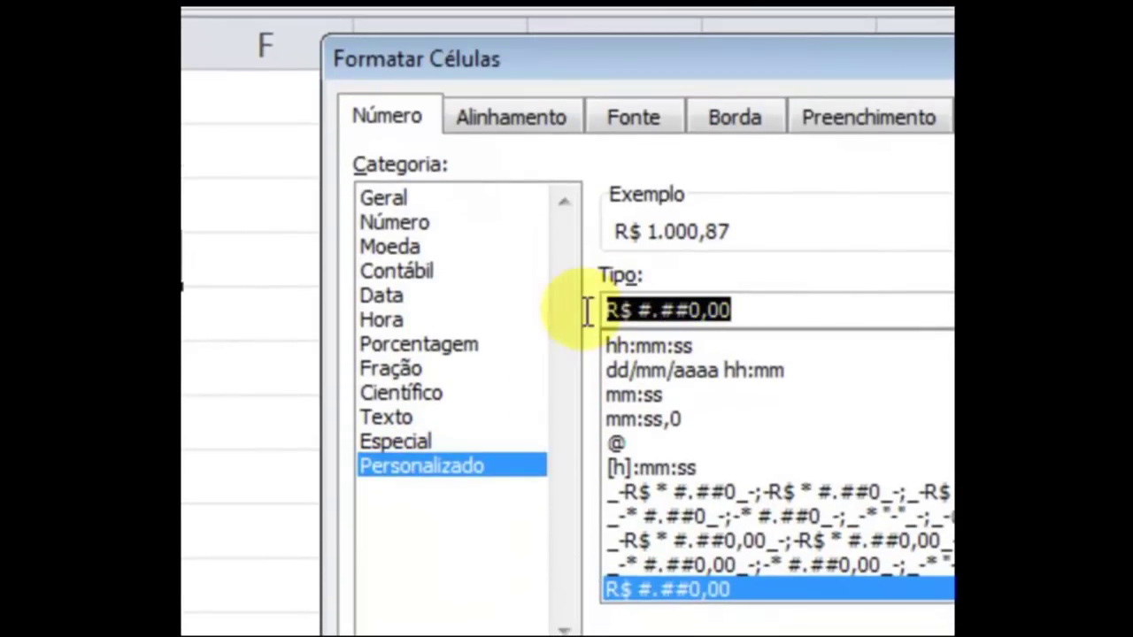
left_click(751, 307)
left_click_drag(751, 307, 607, 301)
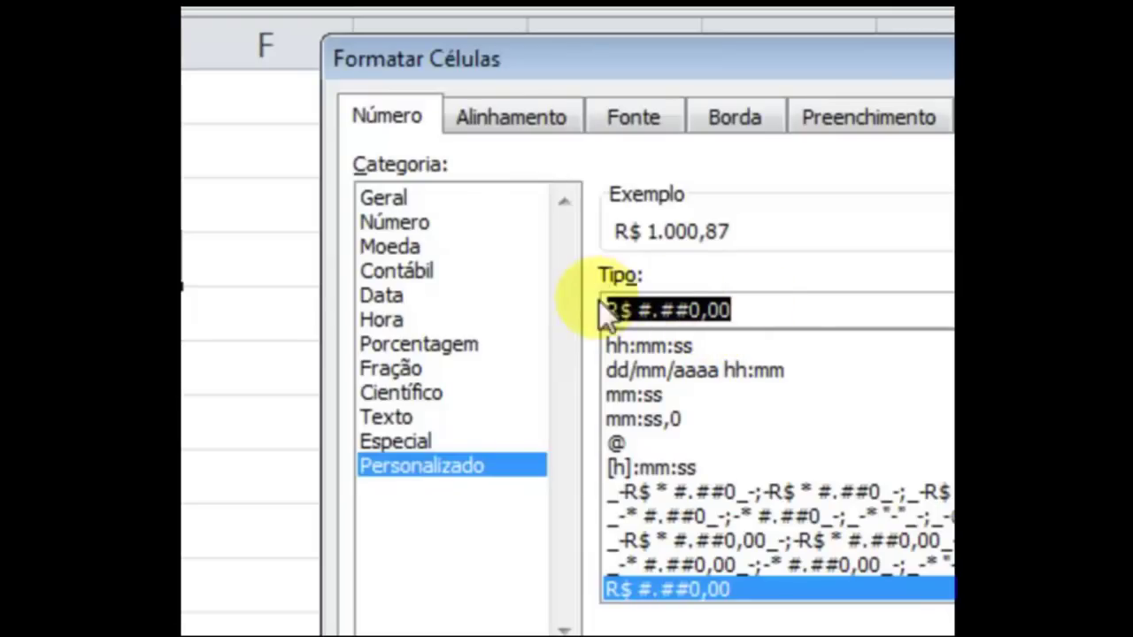
left_click(777, 308)
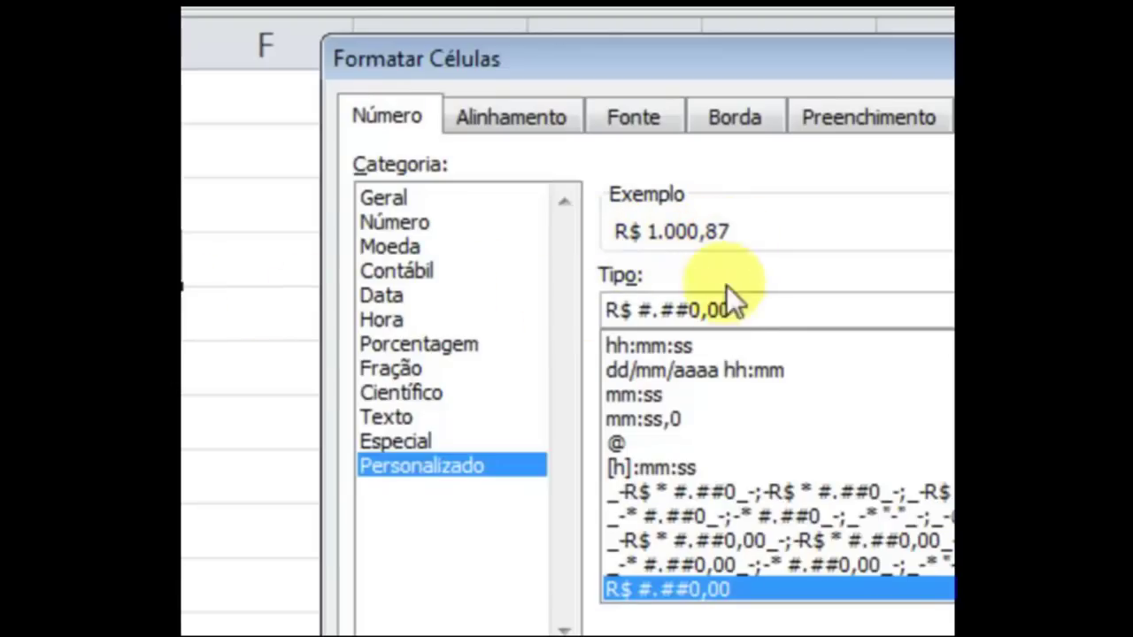
left_click_drag(764, 305, 611, 312)
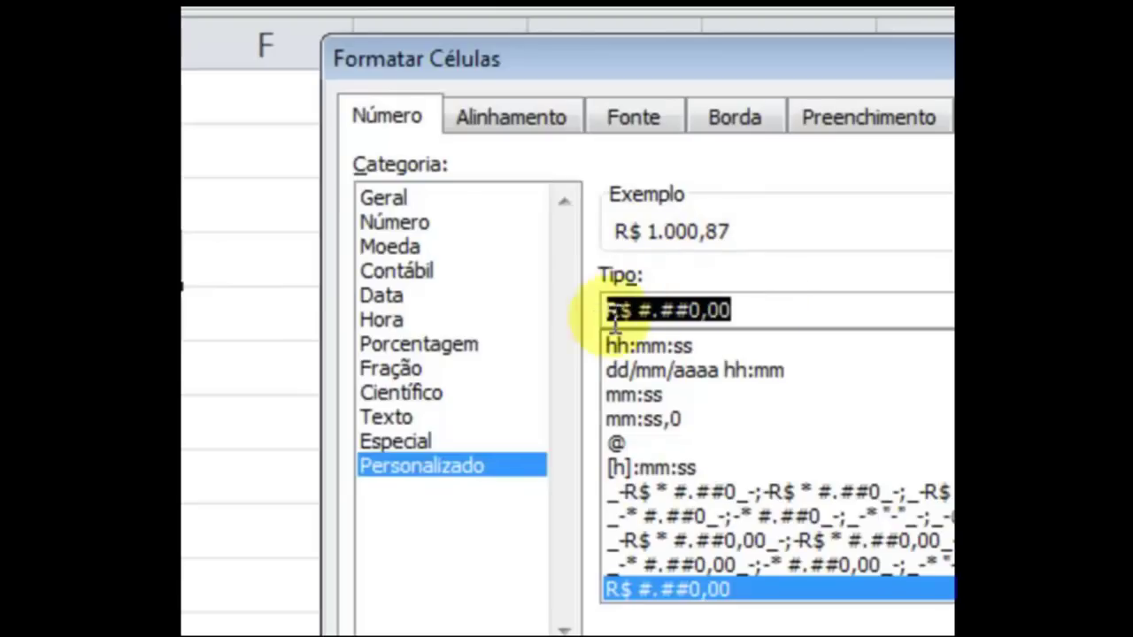
left_click(782, 310)
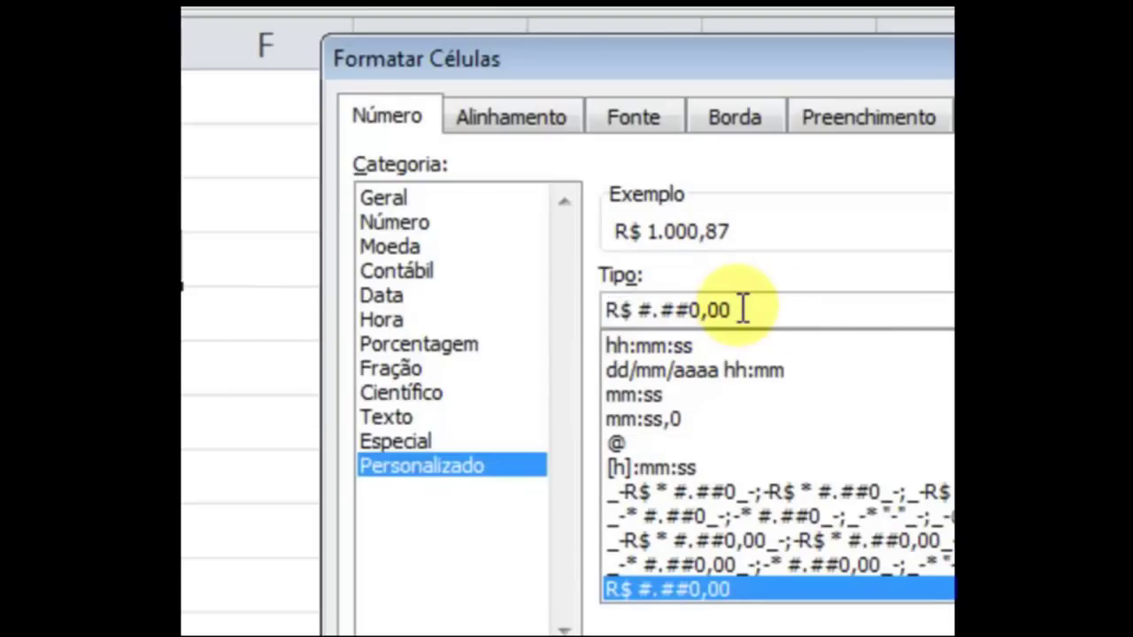
left_click_drag(749, 309, 604, 307)
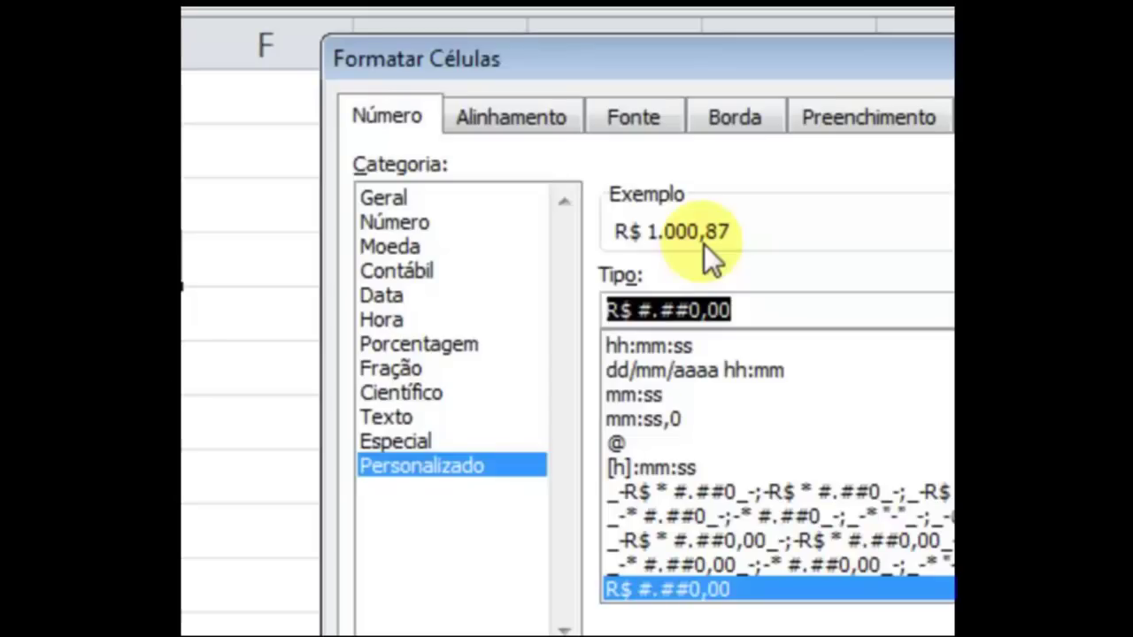
- Apply the R$ format, clear the cell, and bring up UserForm1's design in the VBA editor
key("Return")
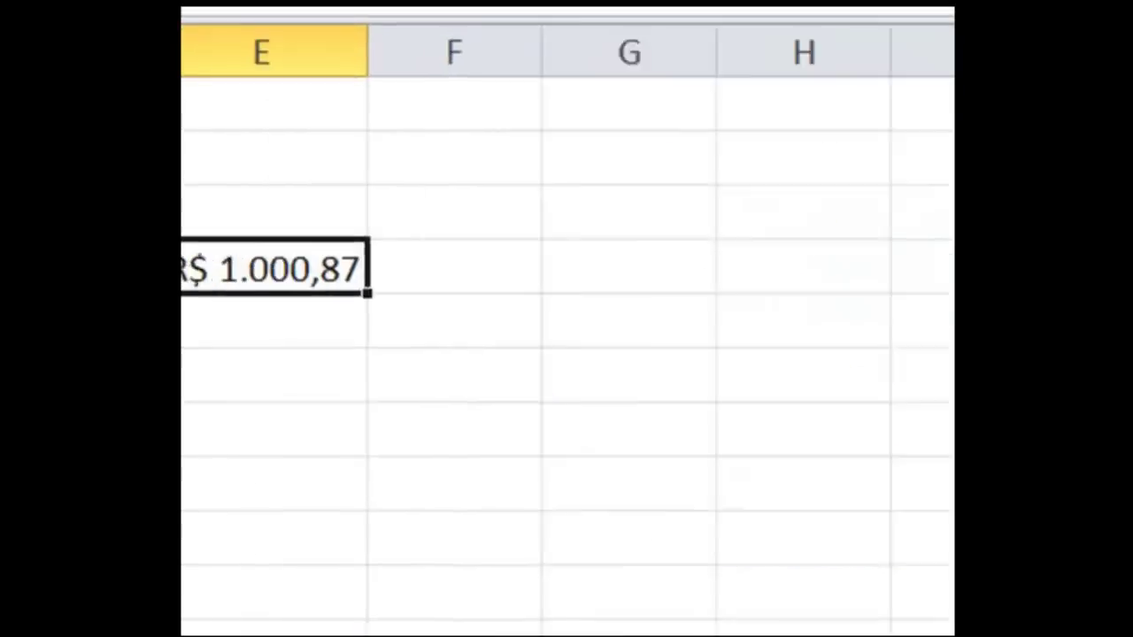
key("Delete")
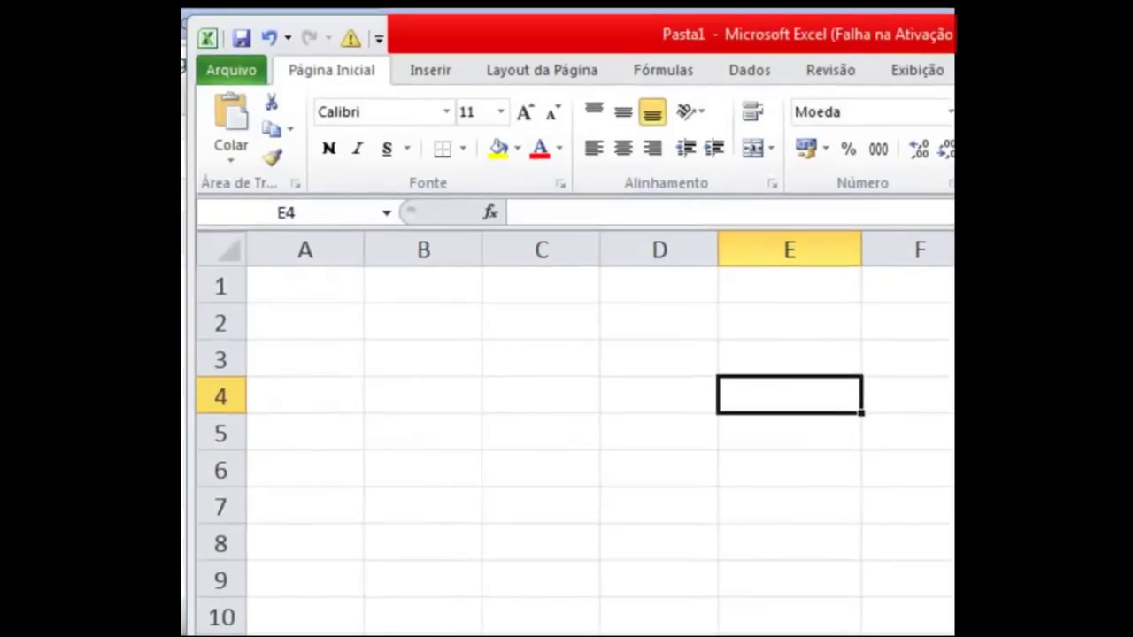
key("alt+F11")
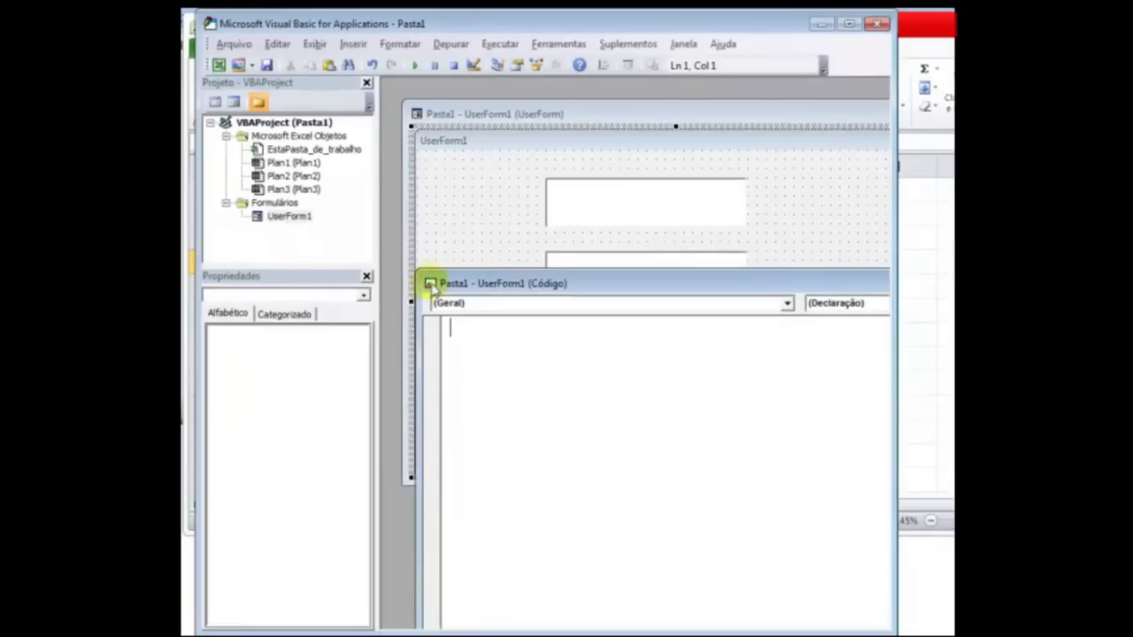
double_click(429, 285)
double_click(524, 113)
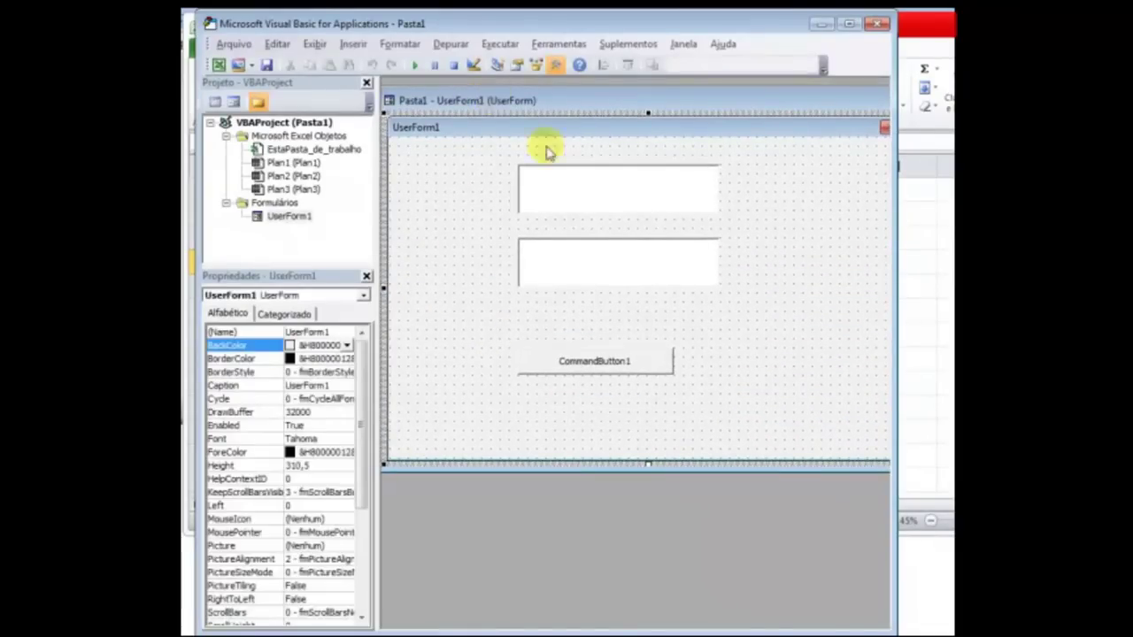
- Select the form's text boxes, resize TextBox1, then undo the resize
left_click(595, 194)
left_click(607, 258)
left_click(602, 200)
left_click(598, 261)
left_click(592, 187)
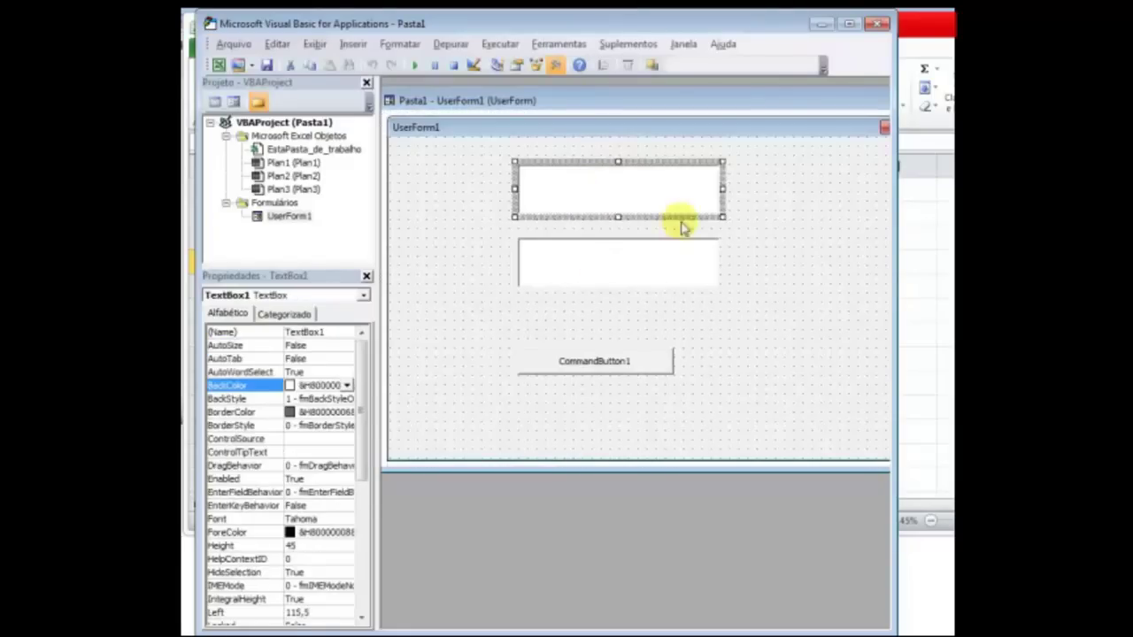
left_click_drag(722, 217, 804, 253)
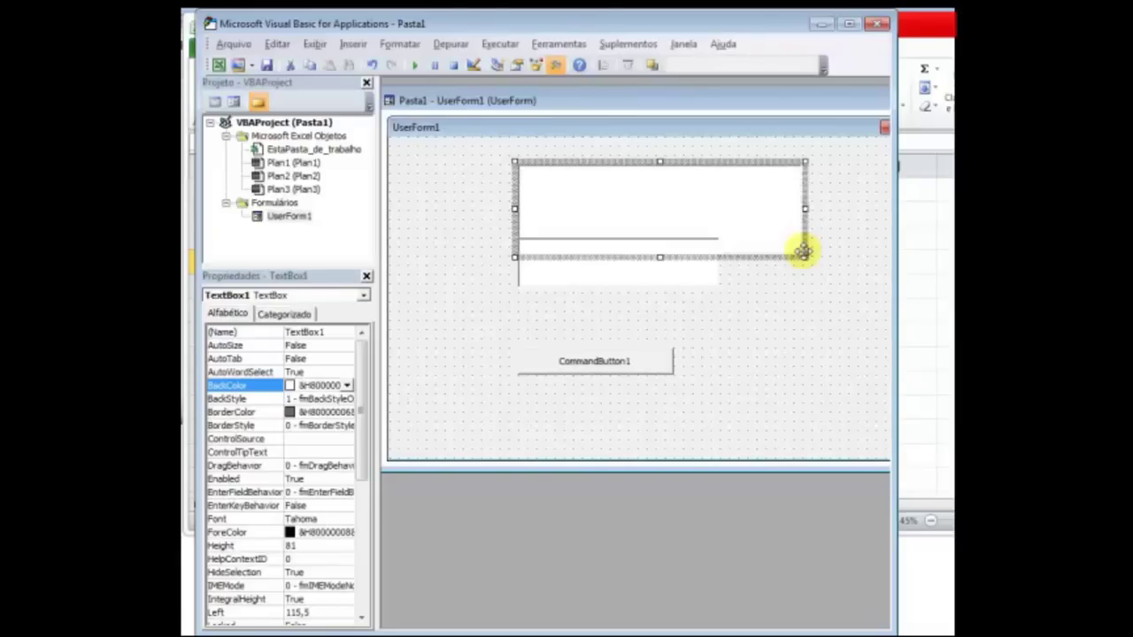
key("ctrl+z")
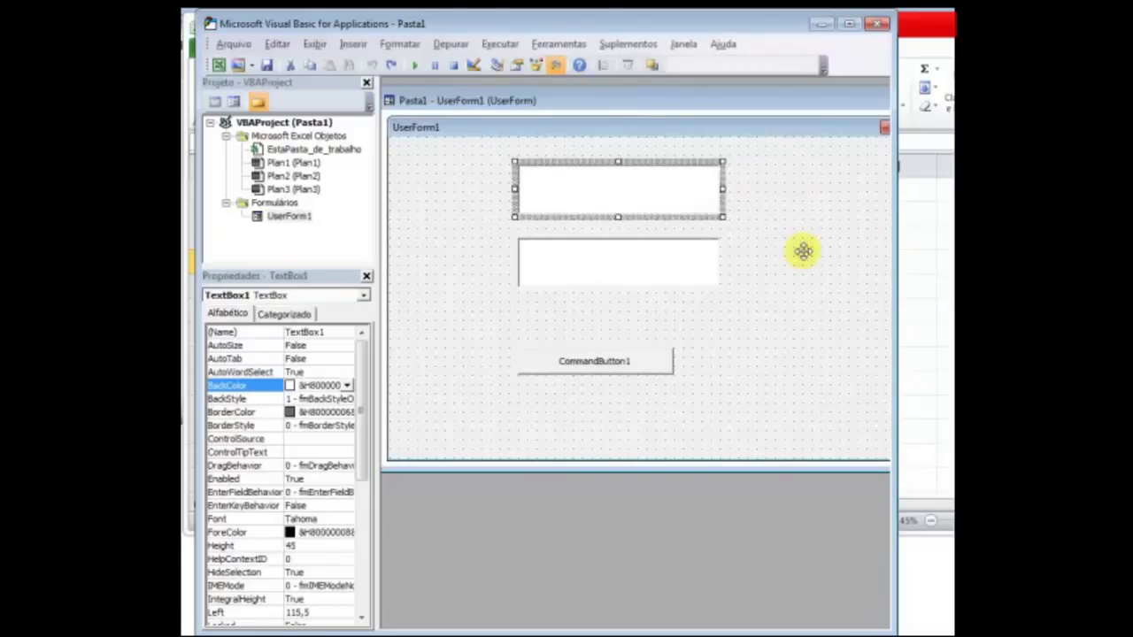
- Check the (Name) property of TextBox1 and TextBox2, then run UserForm1 with F5
left_click(581, 264)
left_click(576, 199)
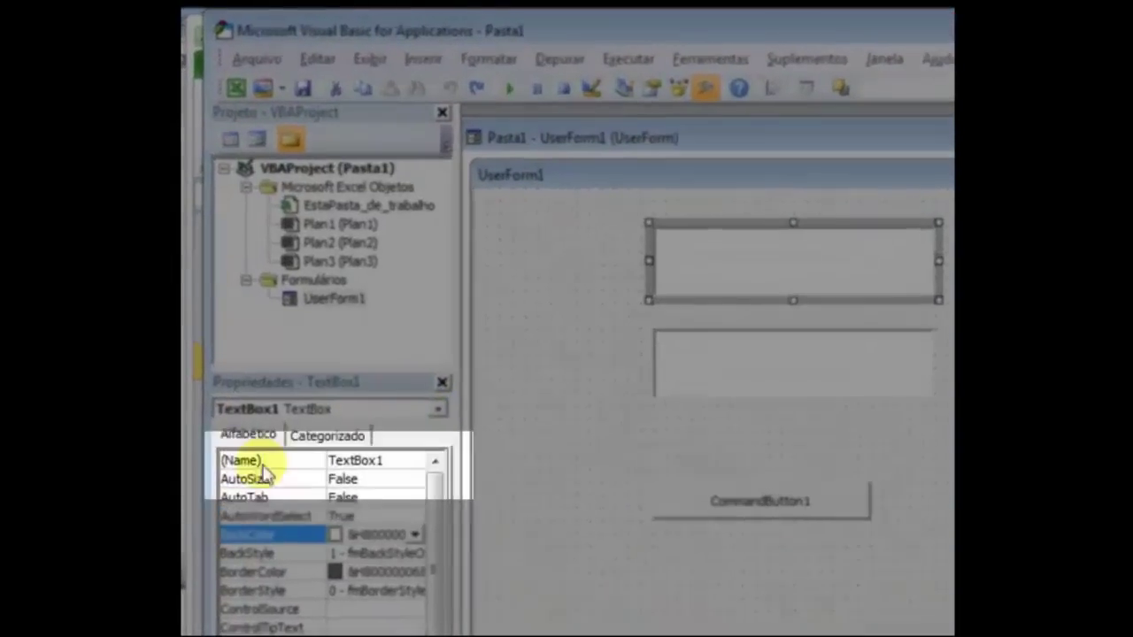
left_click(223, 333)
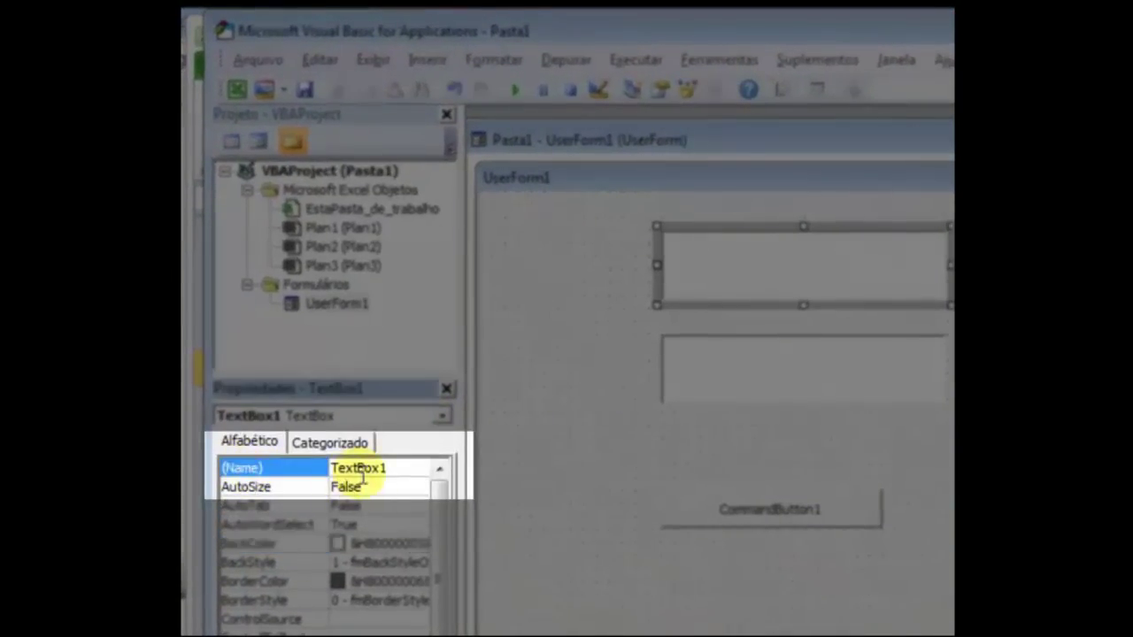
left_click(702, 373)
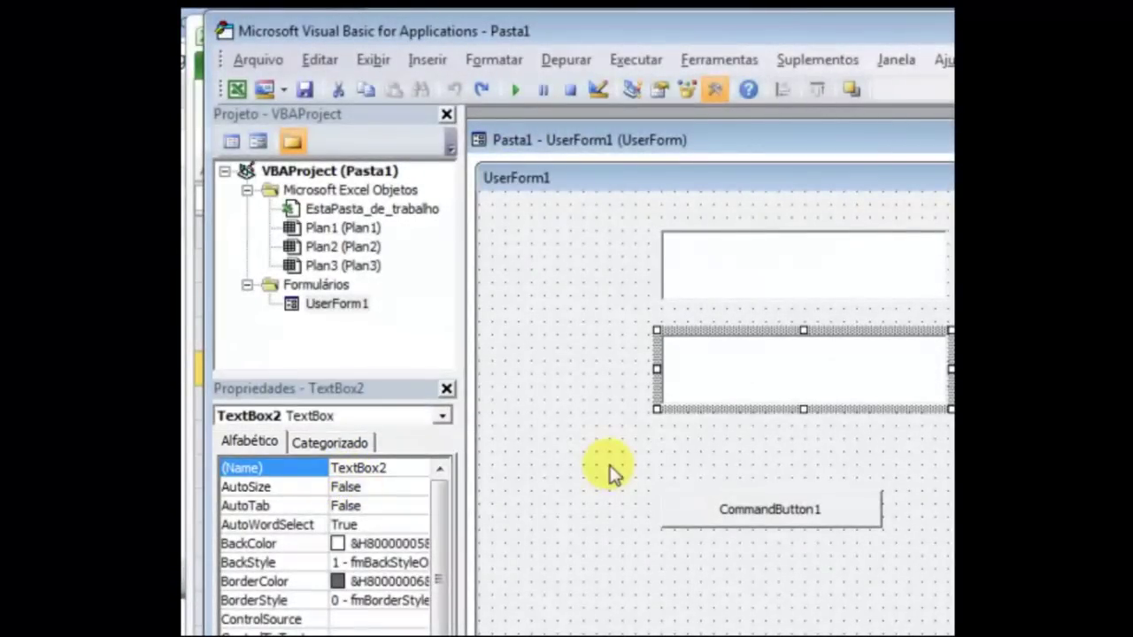
left_click(774, 273)
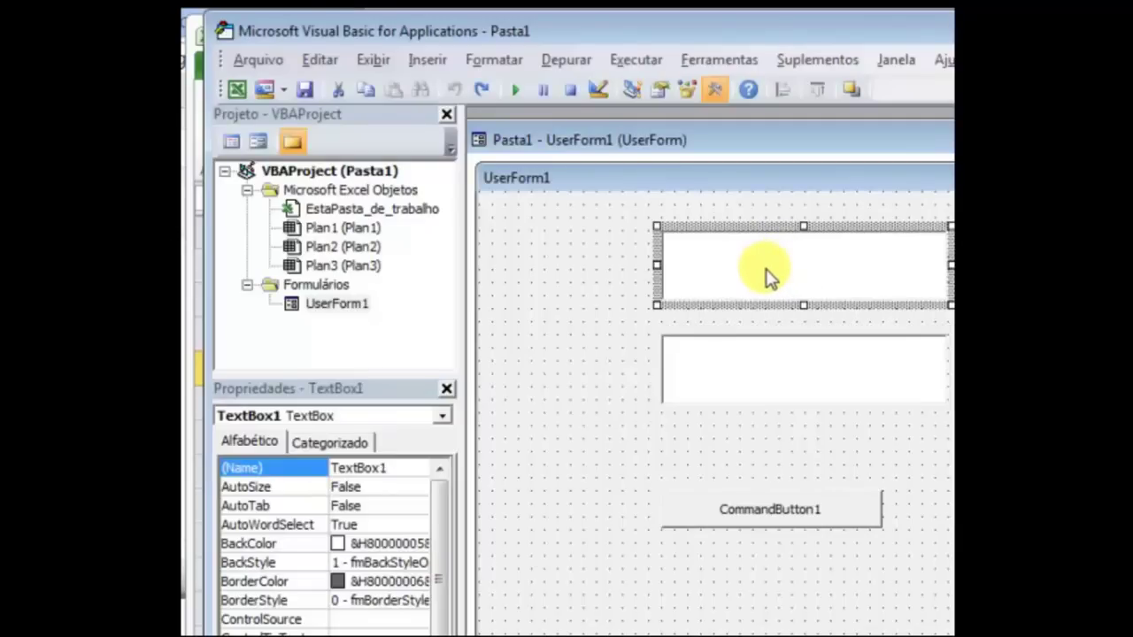
key("F5")
- Type 555 into the running form's first box, then close it and select TextBox1 in design
type("5")
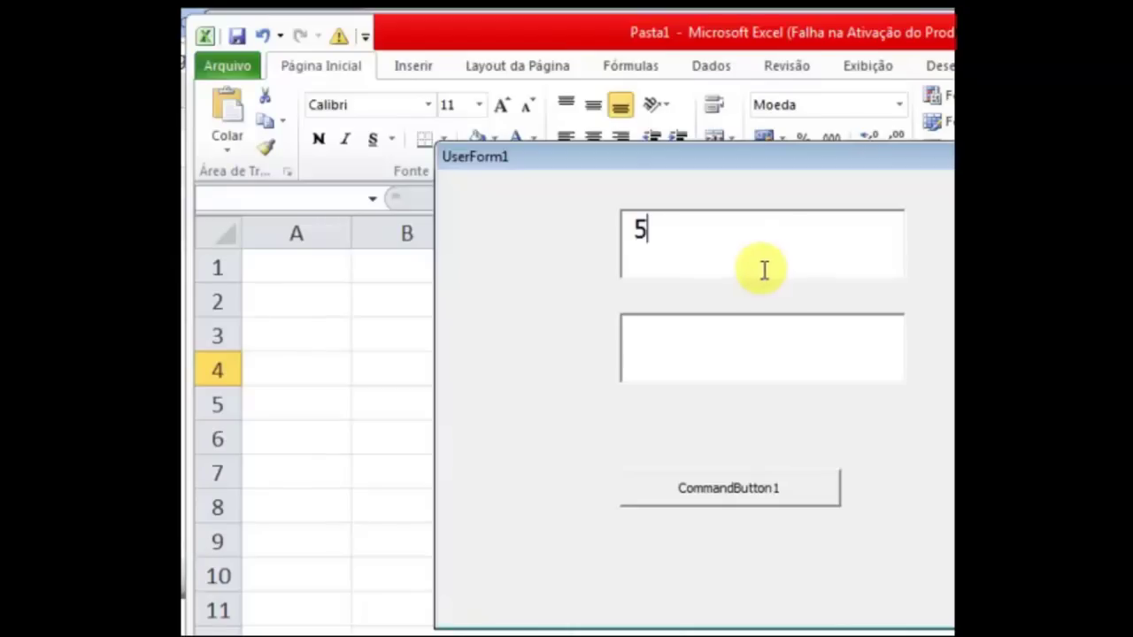
type("55")
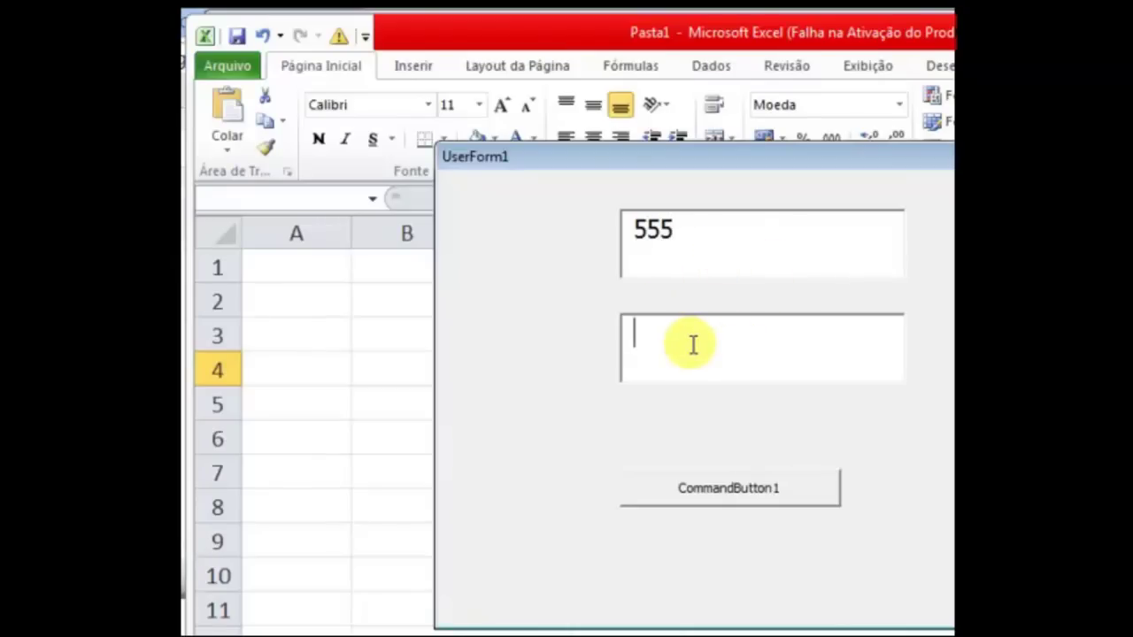
left_click(636, 232)
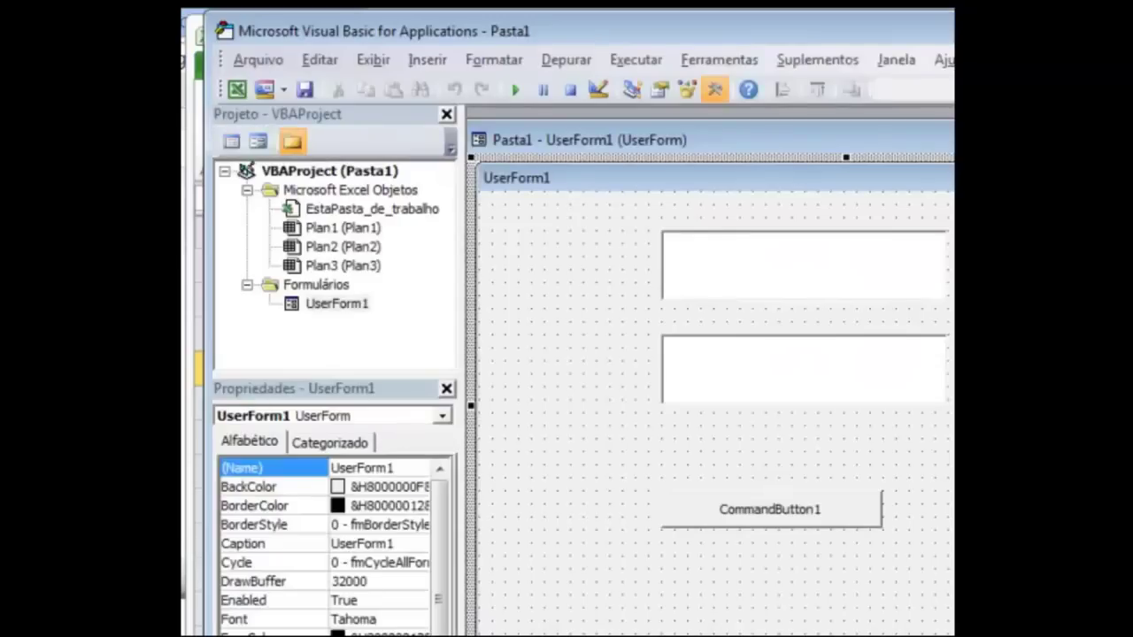
left_click(736, 280)
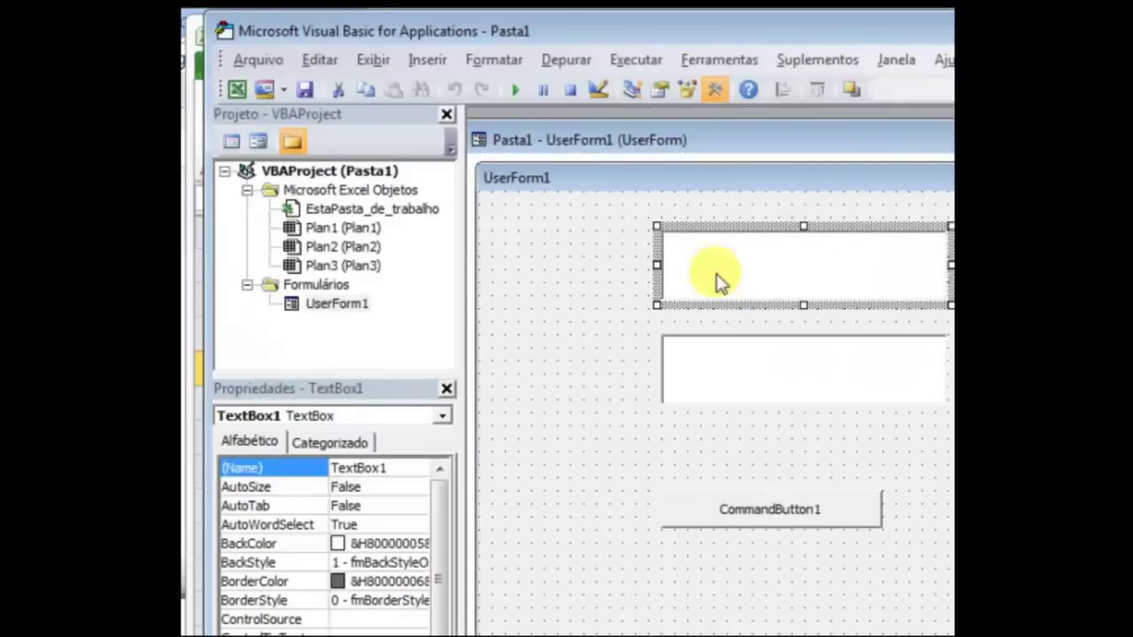
- Open TextBox1's code and add a TextBox1_Exit event procedure
double_click(767, 278)
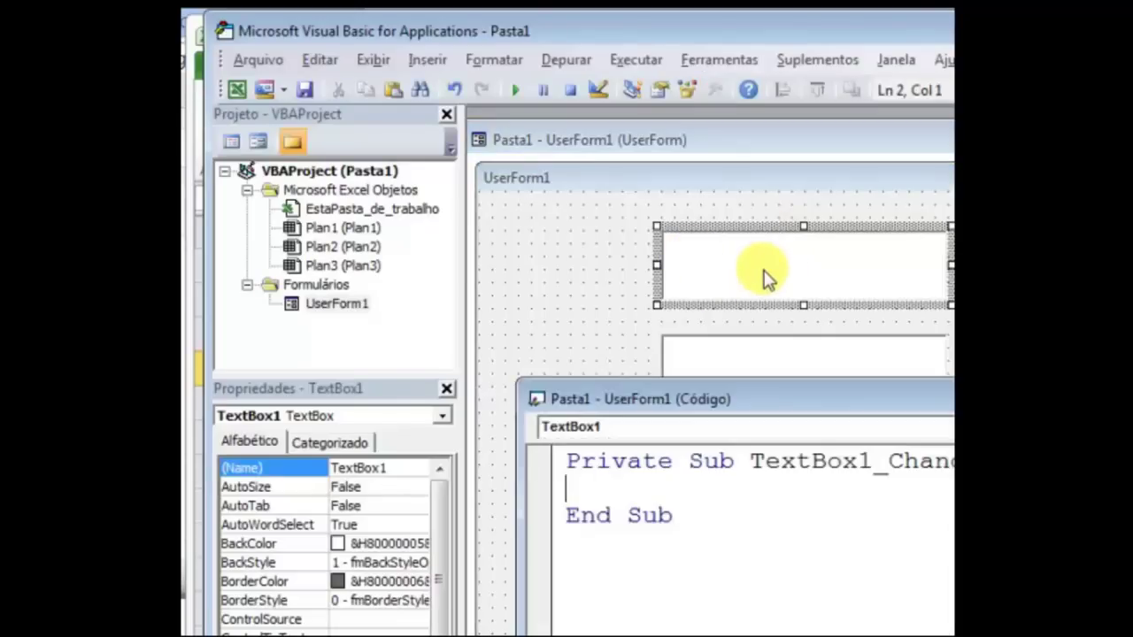
double_click(721, 399)
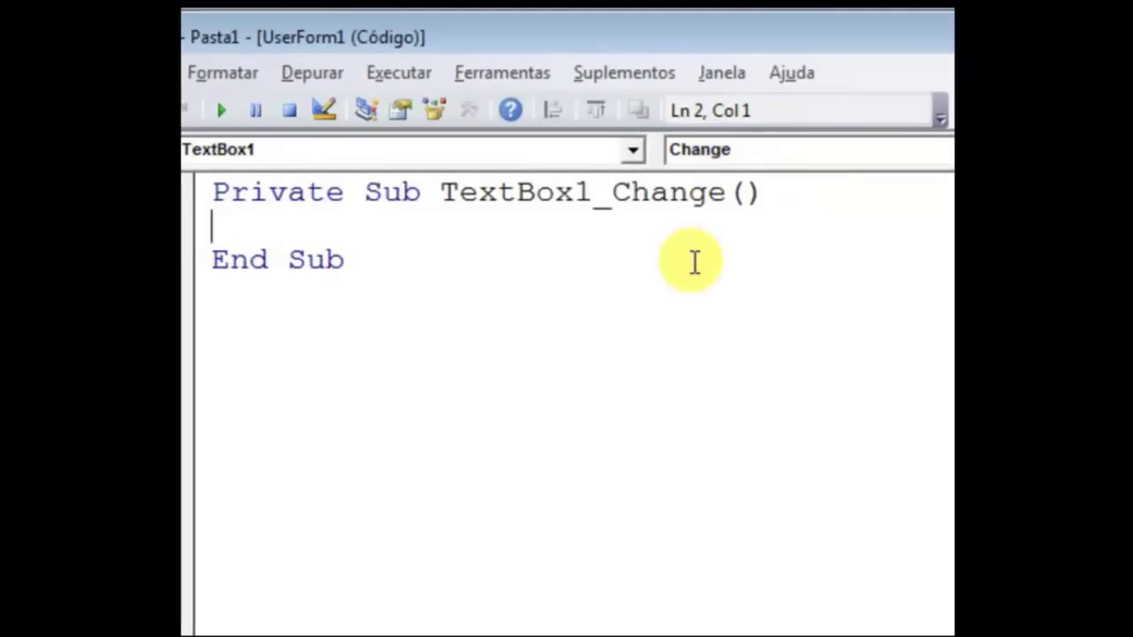
left_click(901, 154)
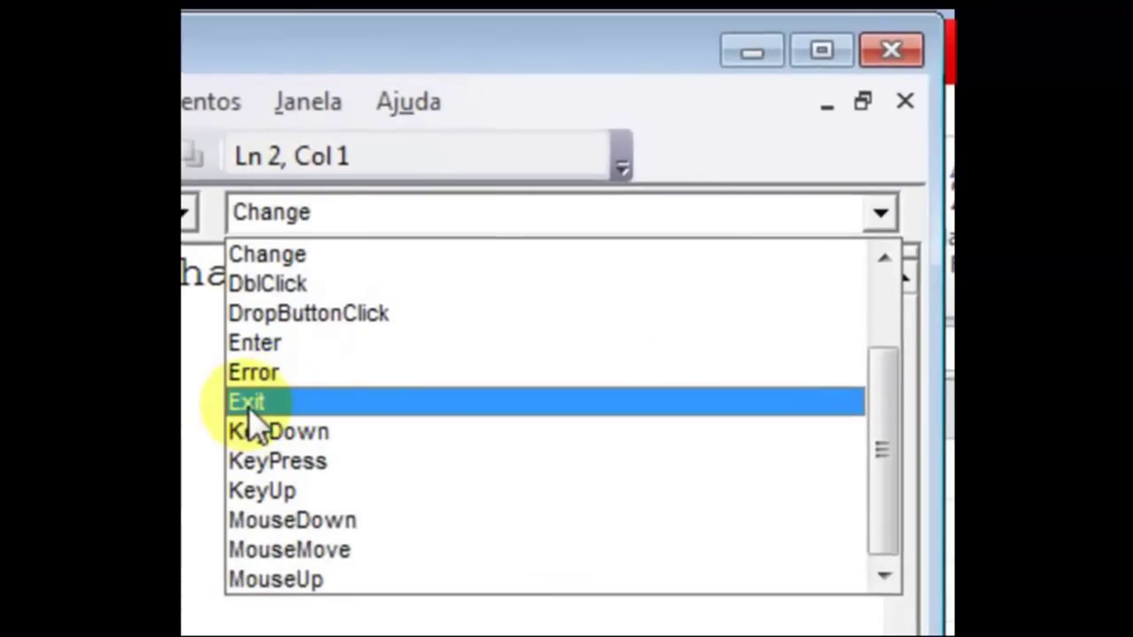
left_click(251, 407)
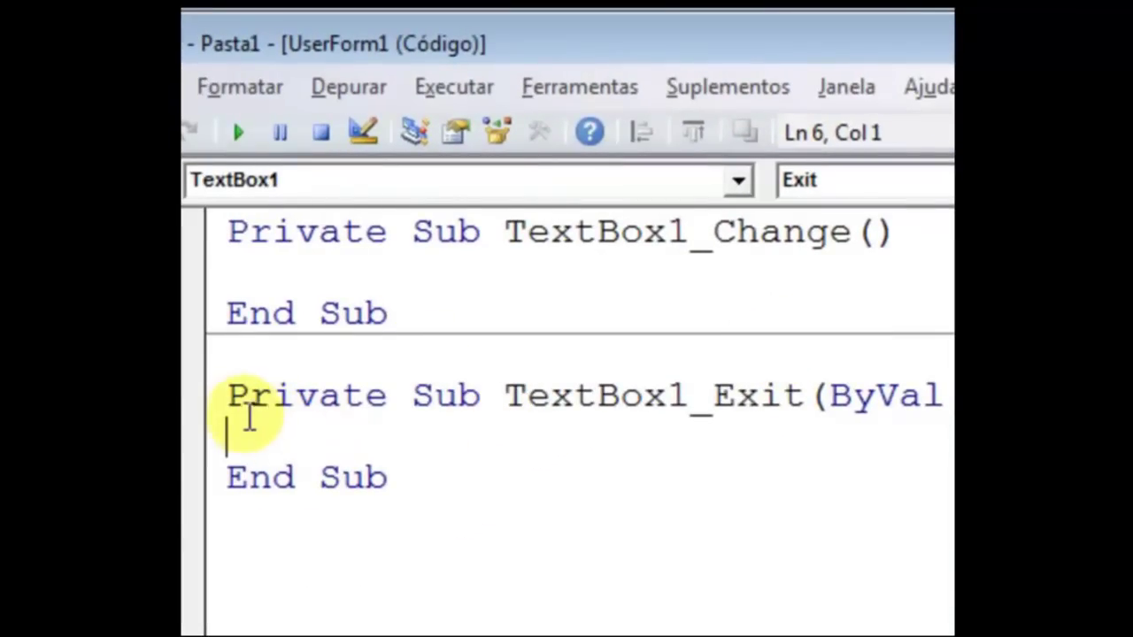
- Delete the unused TextBox1_Change procedure and place the caret inside TextBox1_Exit
left_click_drag(228, 394, 384, 469)
left_click(500, 457)
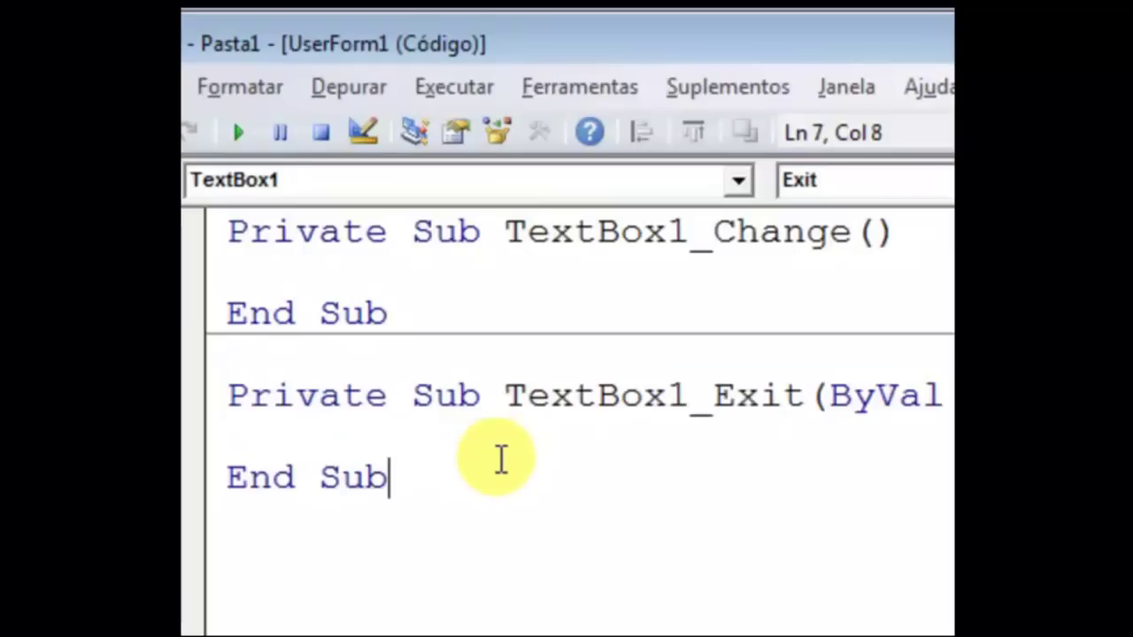
left_click_drag(211, 228, 447, 312)
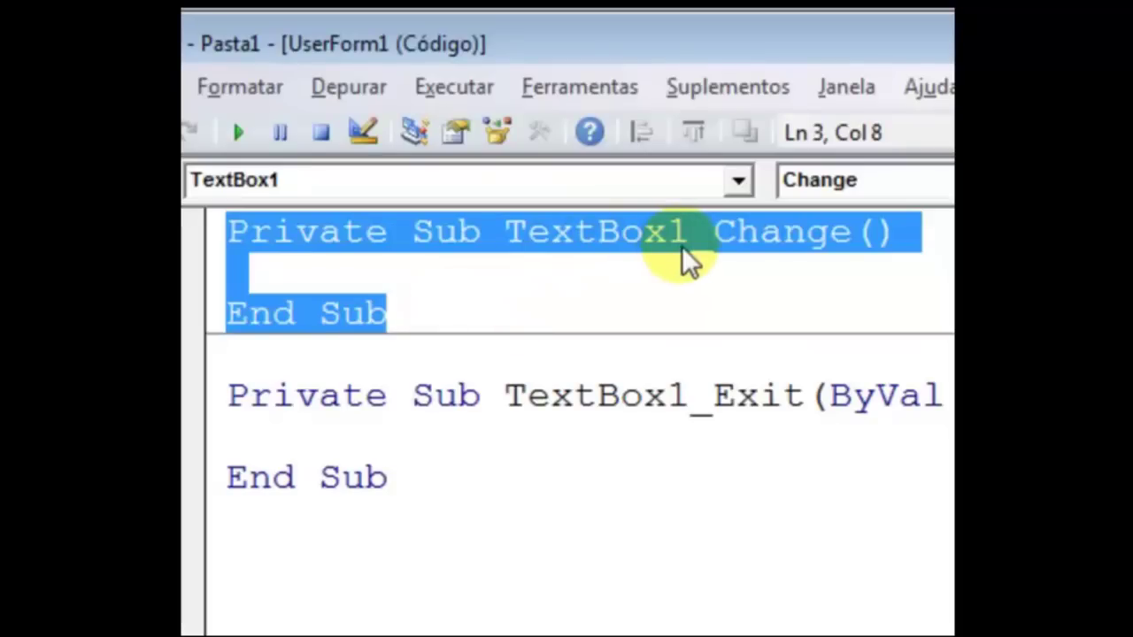
key("Delete")
left_click(329, 354)
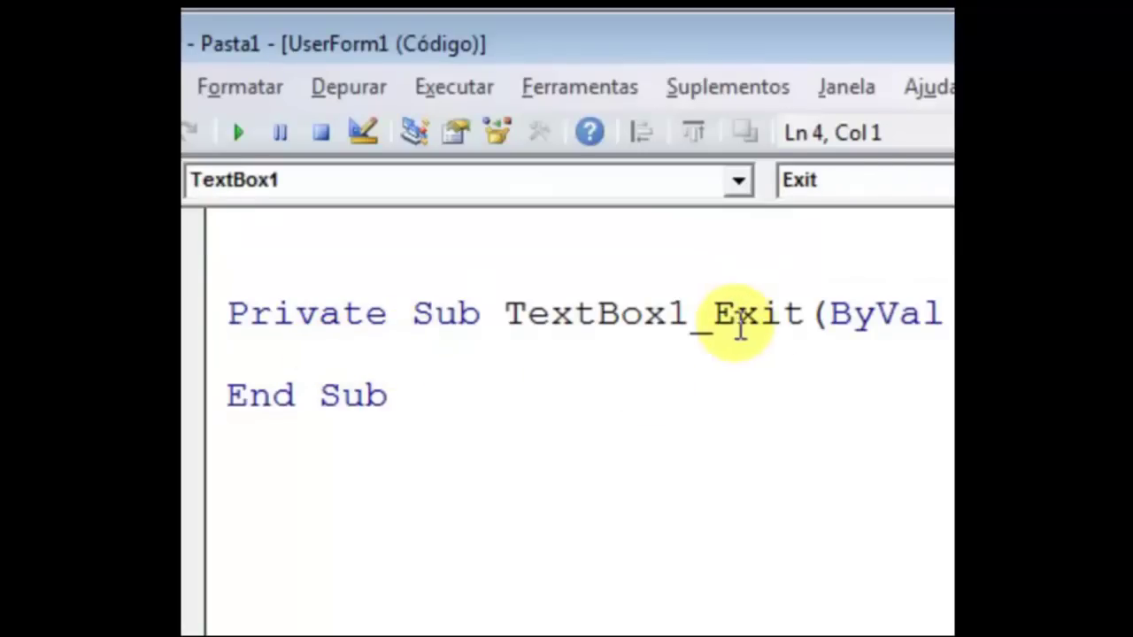
left_click_drag(713, 314, 779, 314)
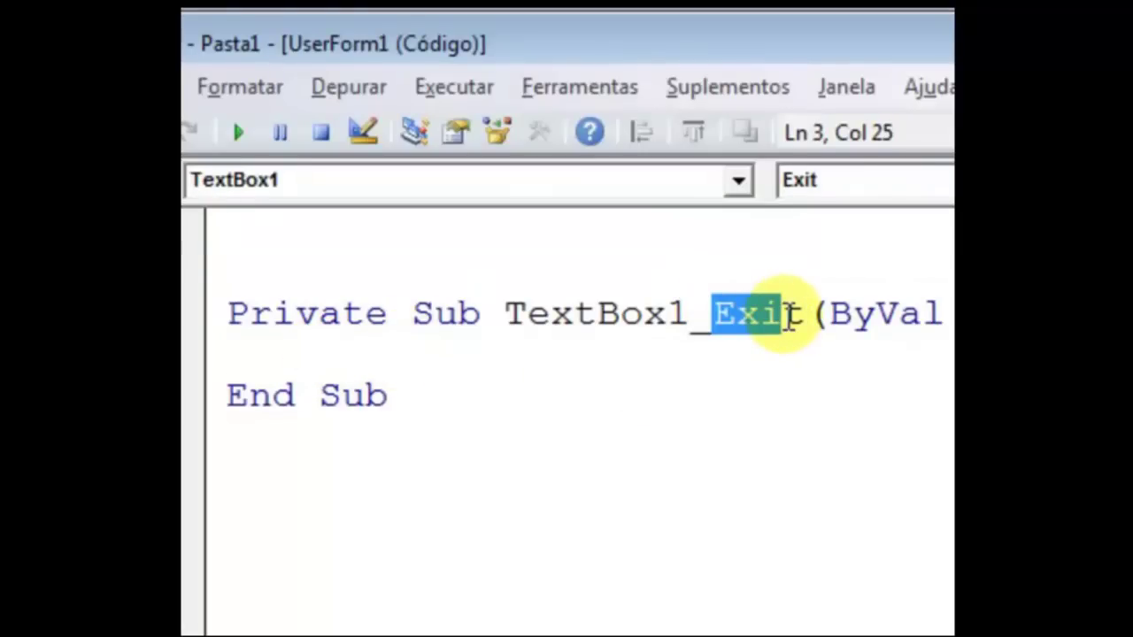
left_click(310, 365)
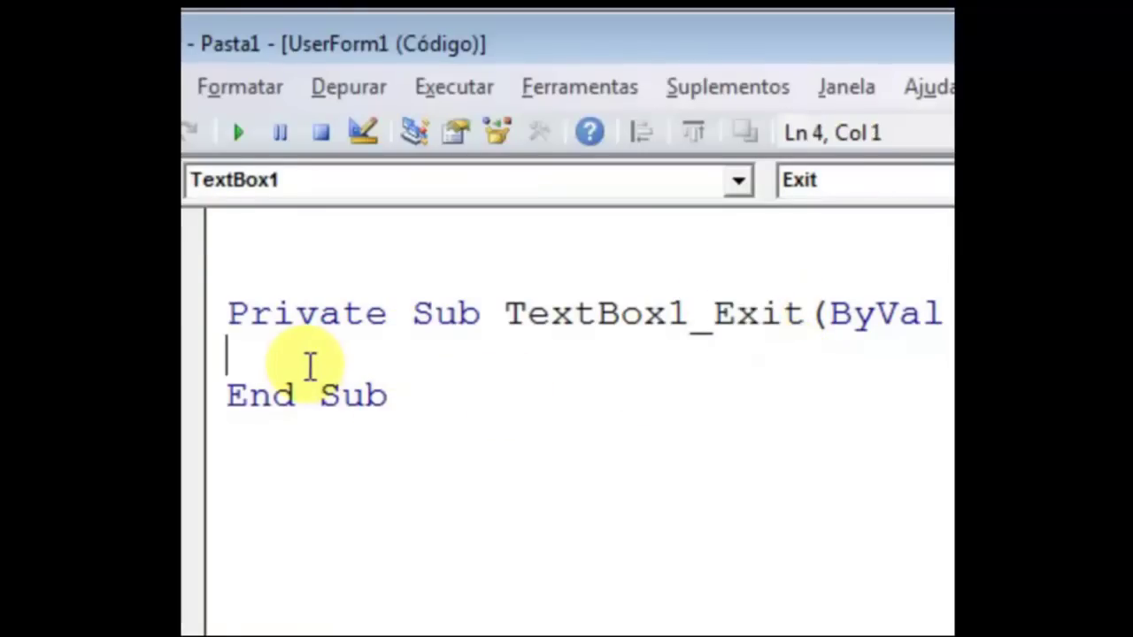
- Replace the junk typing with the line msgbxo "o cursor saiu" inside TextBox1_Exit
type("ffdfdfdfsdfdfdf")
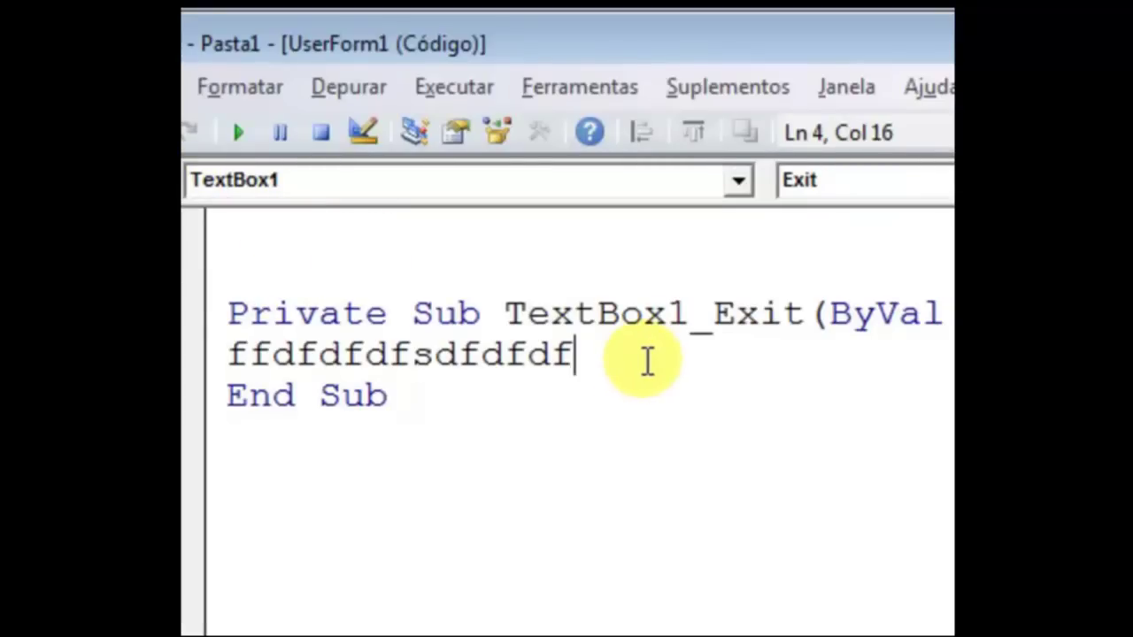
left_click_drag(611, 361, 227, 361)
type("mg")
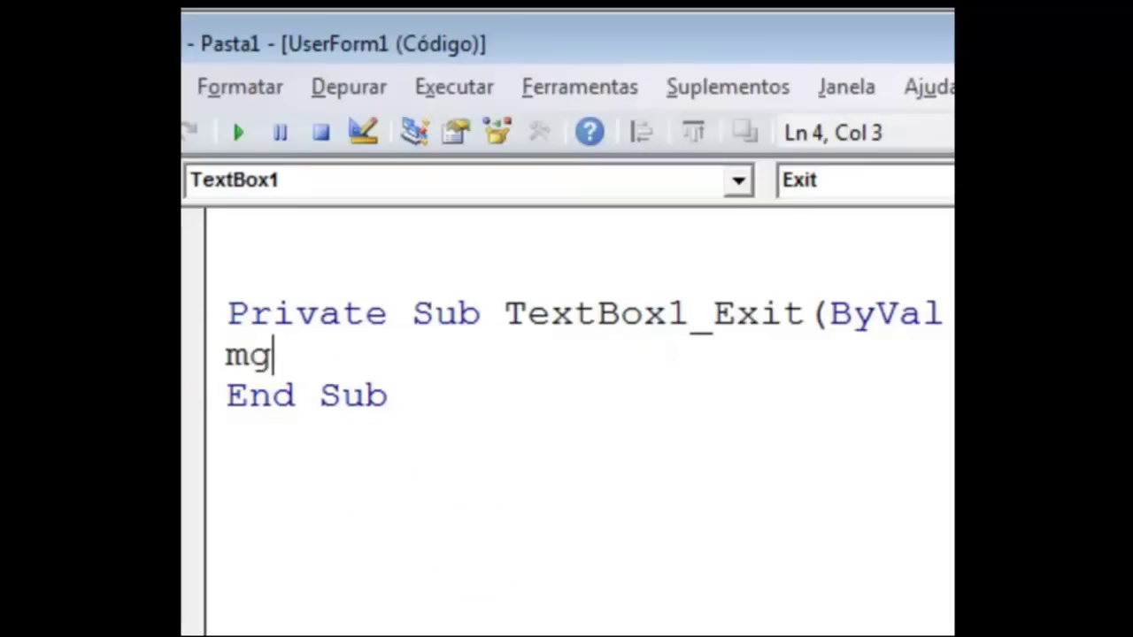
key("BackSpace")
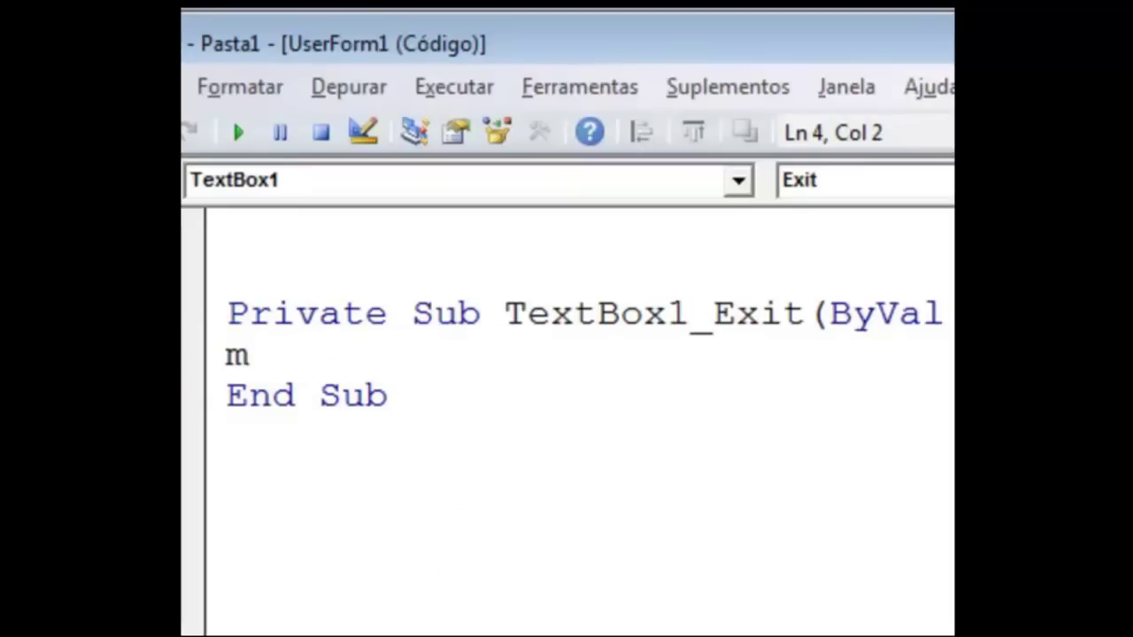
type("sgo")
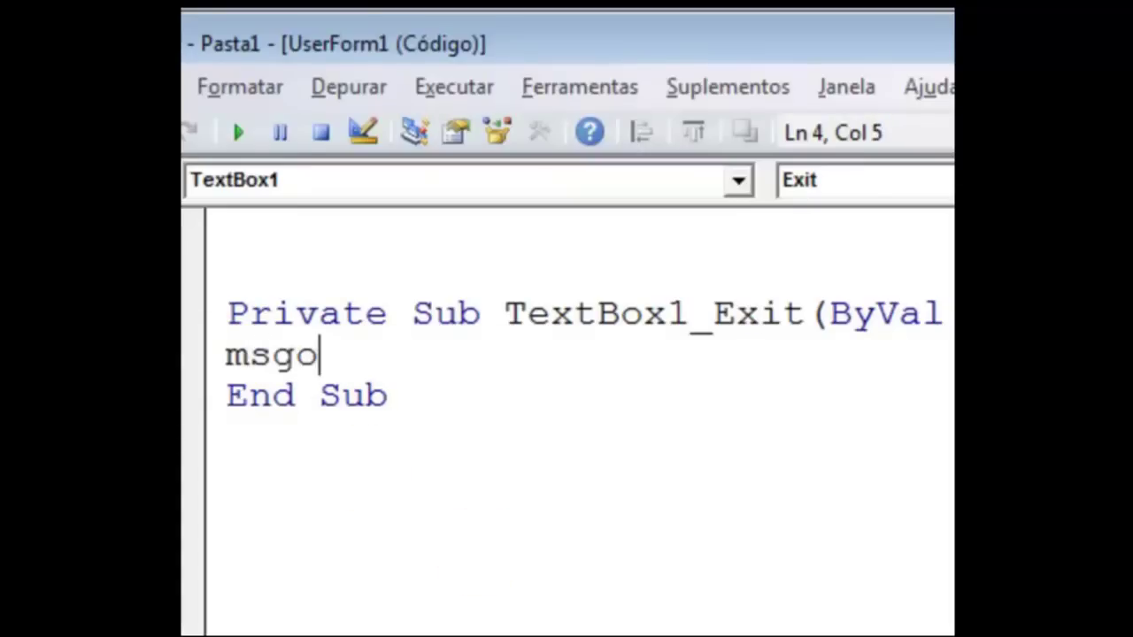
type("x")
key("BackSpace")
key("BackSpace")
key("BackSpace")
type("gbxo ")
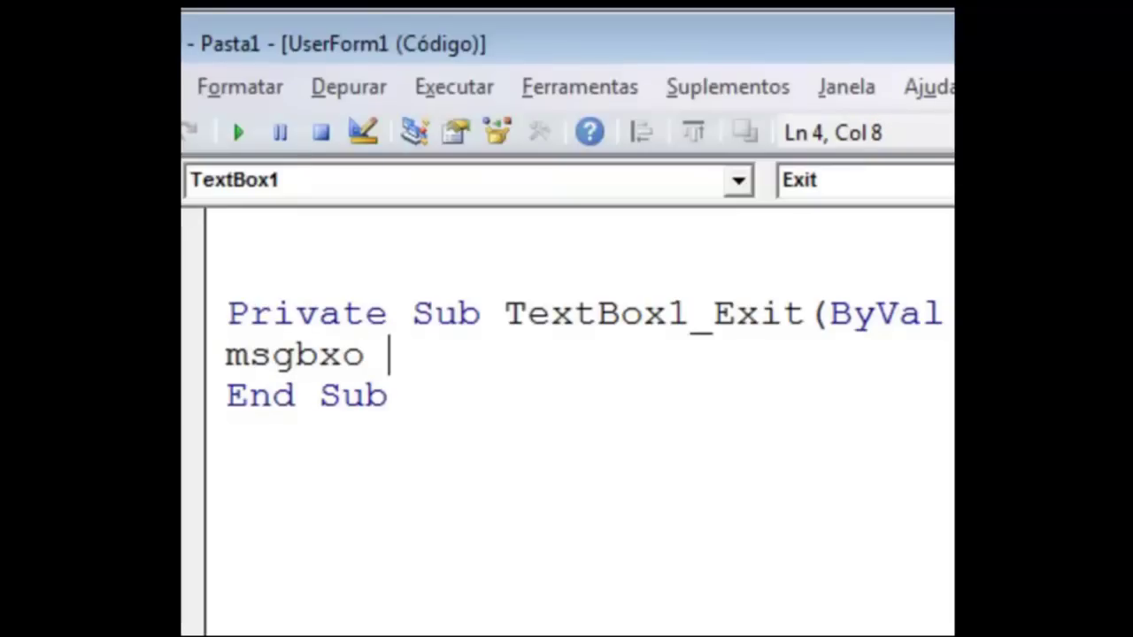
type("\"\"")
key("Left")
type("o cursor saiu")
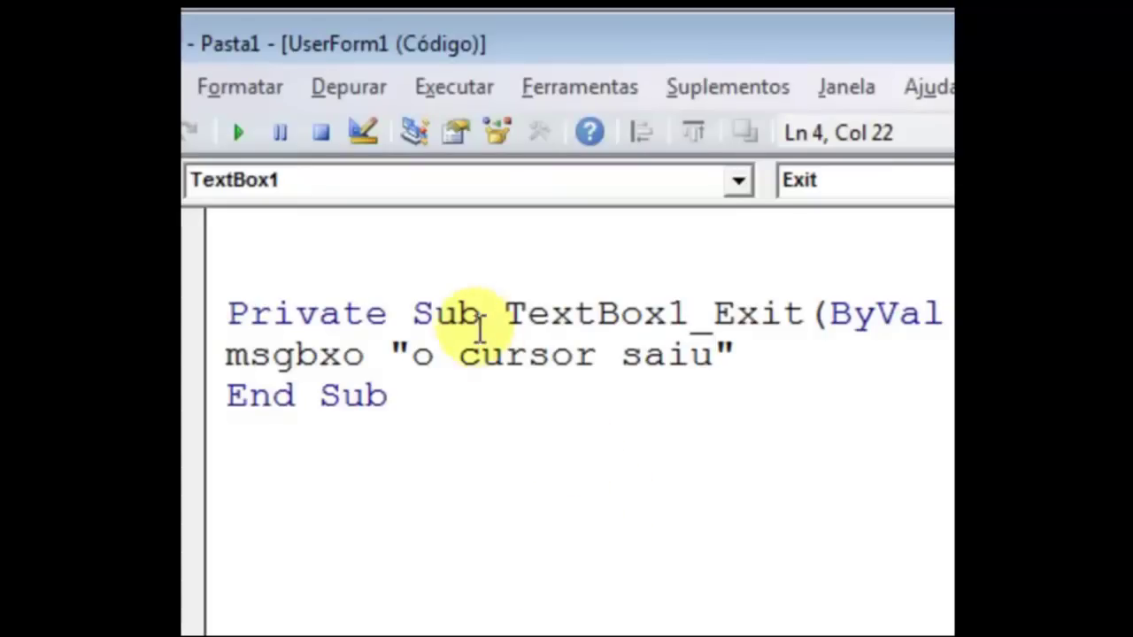
- Highlight the TextBox1 and Exit parts of the procedure name and the message text
left_click(506, 314)
left_click_drag(506, 314, 690, 315)
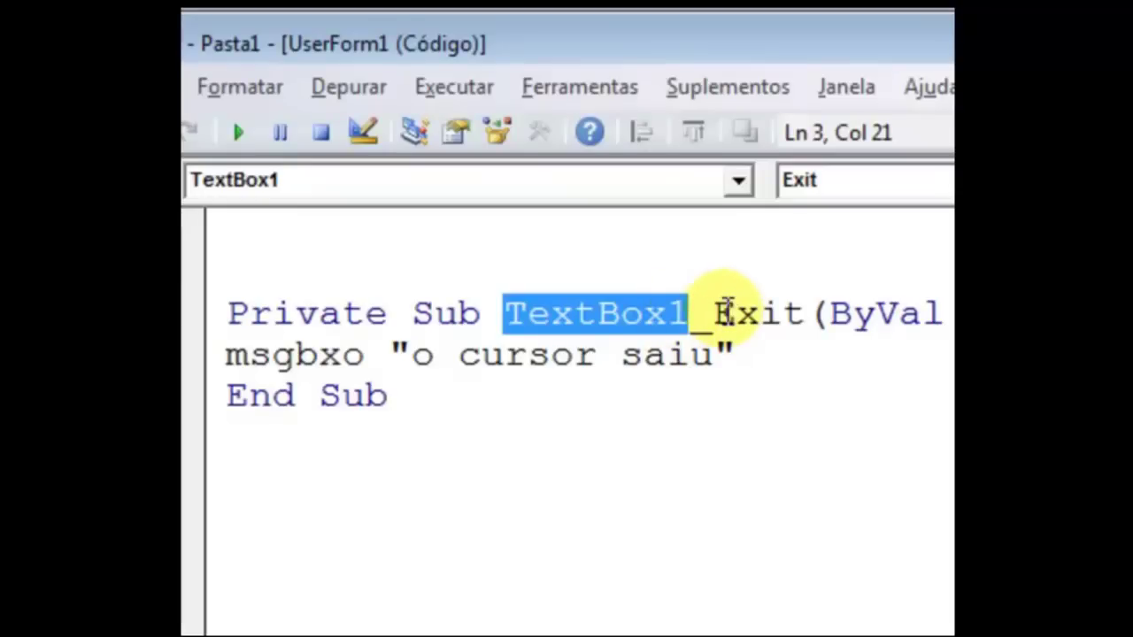
left_click_drag(713, 314, 827, 313)
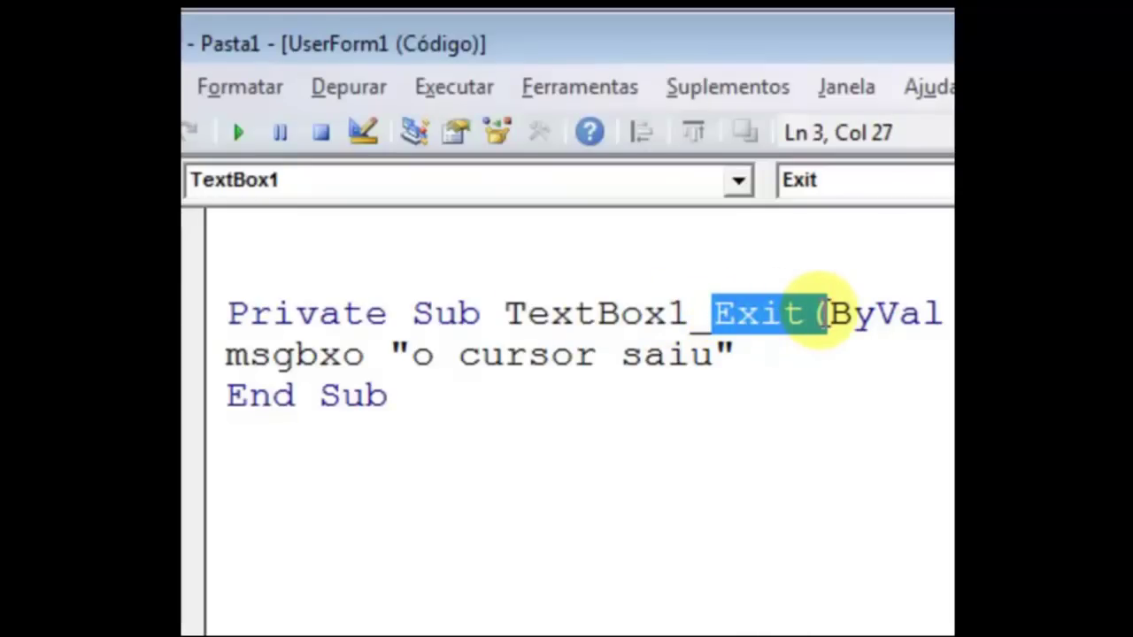
left_click_drag(504, 314, 689, 314)
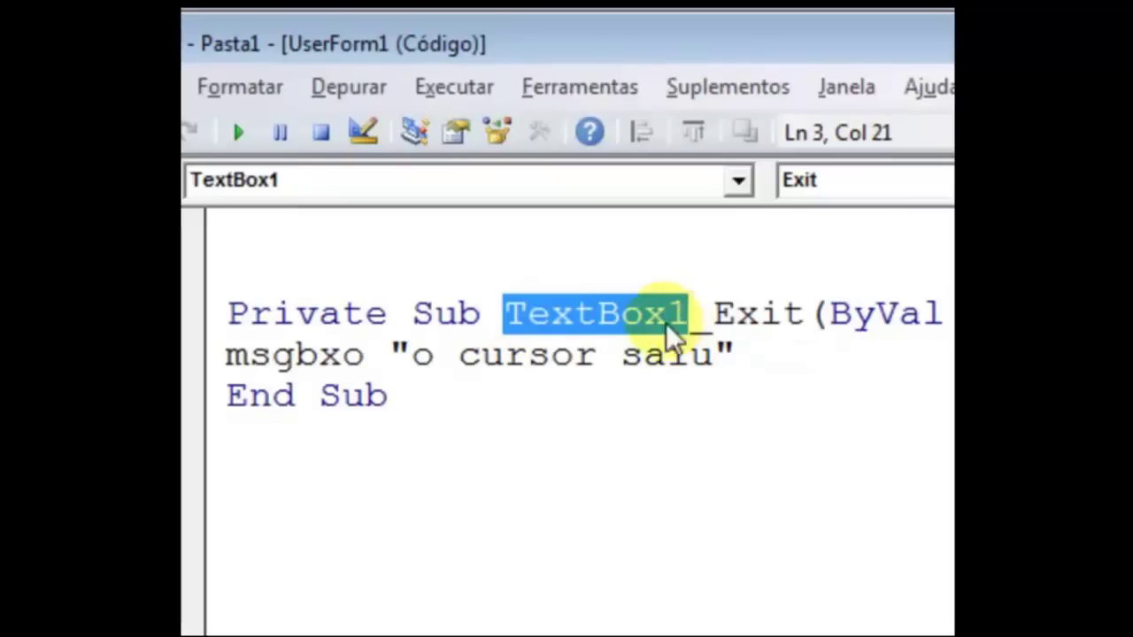
left_click_drag(411, 354, 734, 358)
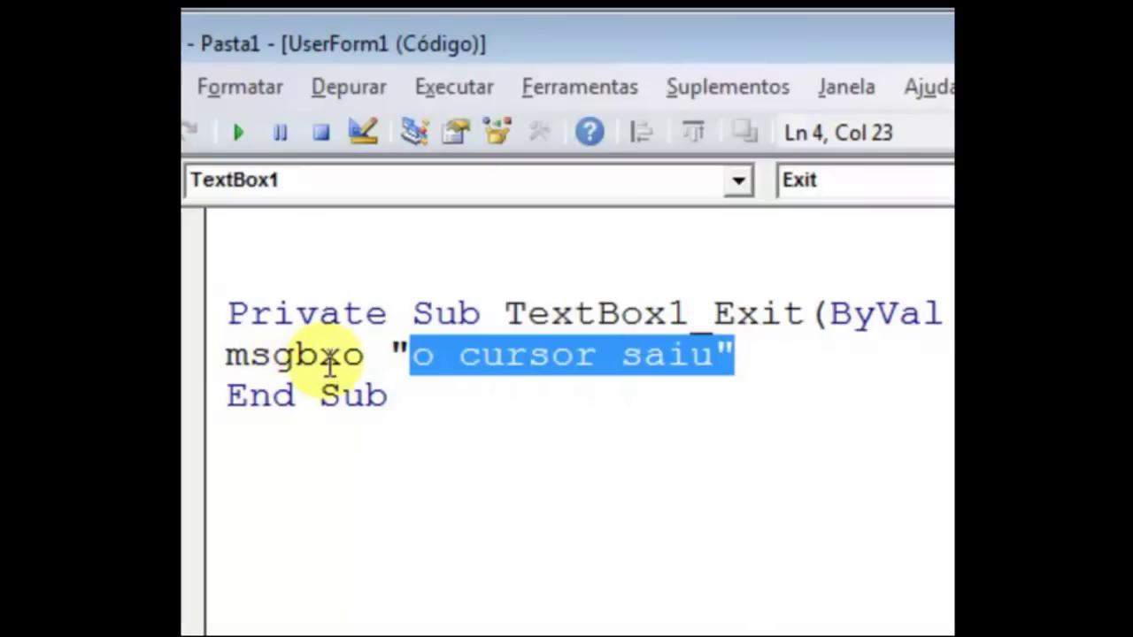
- Correct msgbxo to MsgBox so the line reads MsgBox "o cursor saiu"
left_click(368, 354)
key("BackSpace")
key("BackSpace")
key("BackSpace")
type("box")
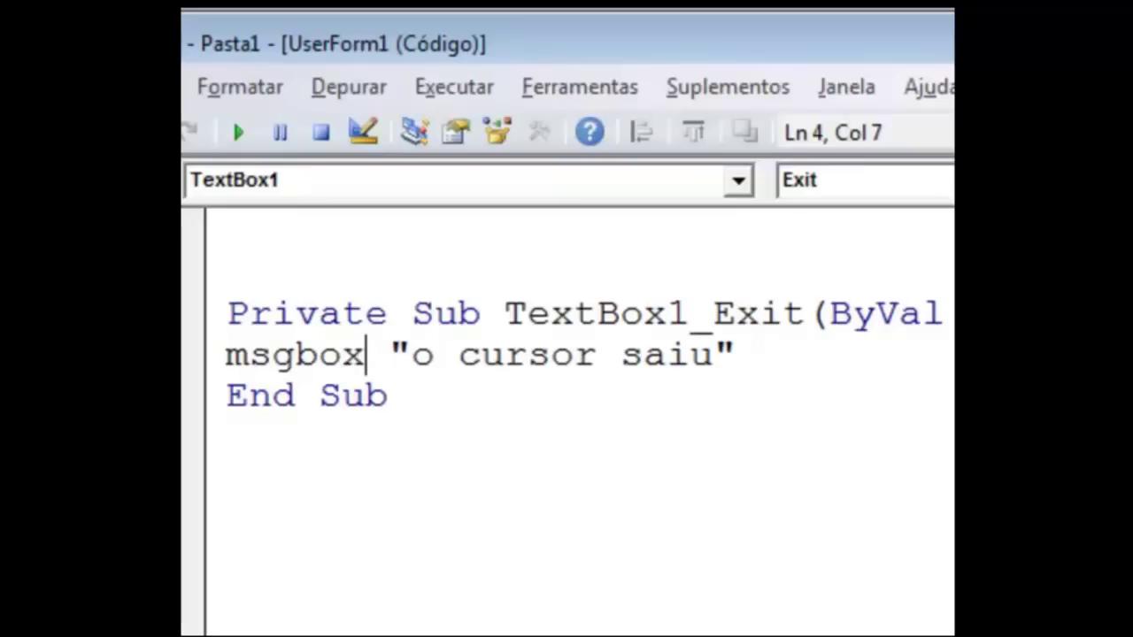
left_click(556, 490)
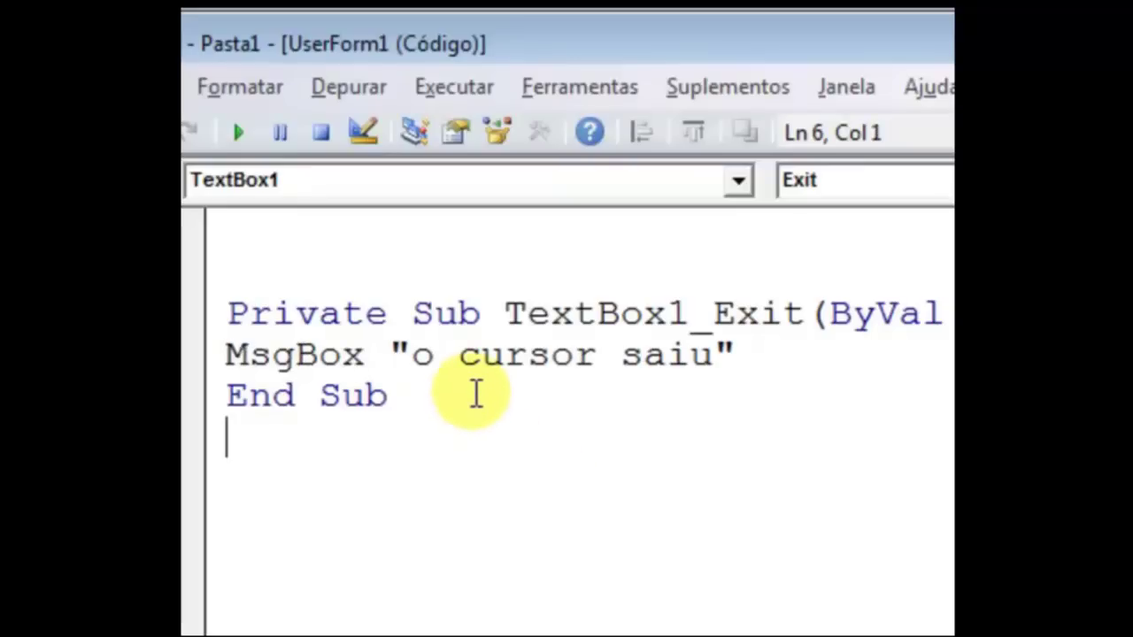
- Run the form, type ggfgf in the first box, and leave it to show 'o cursor saiu'
left_click(241, 133)
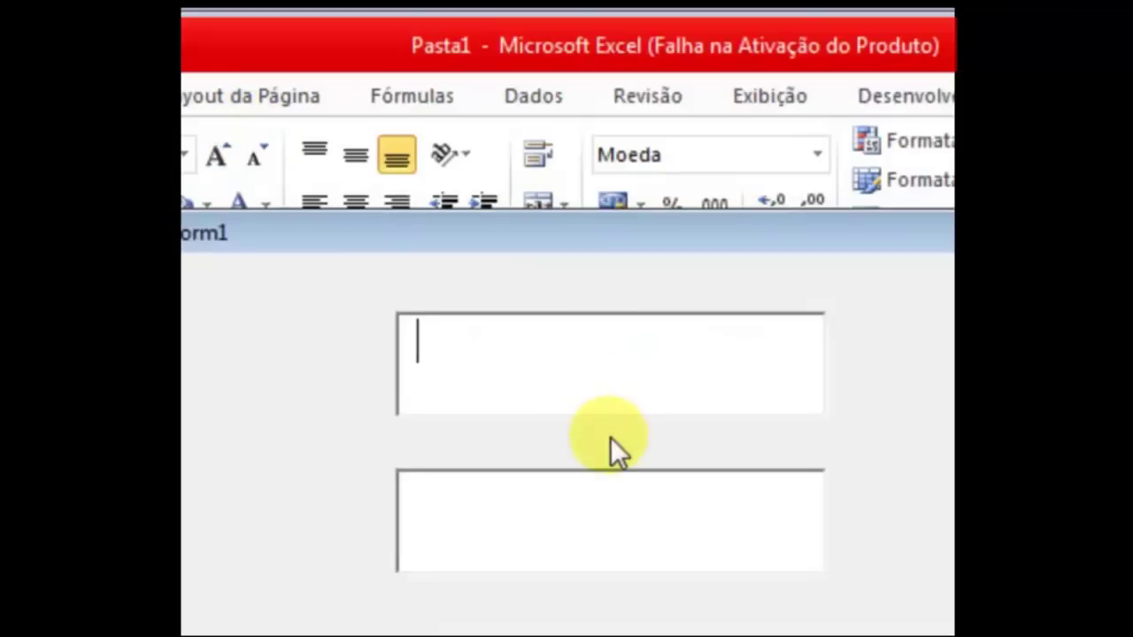
type("ggfgf")
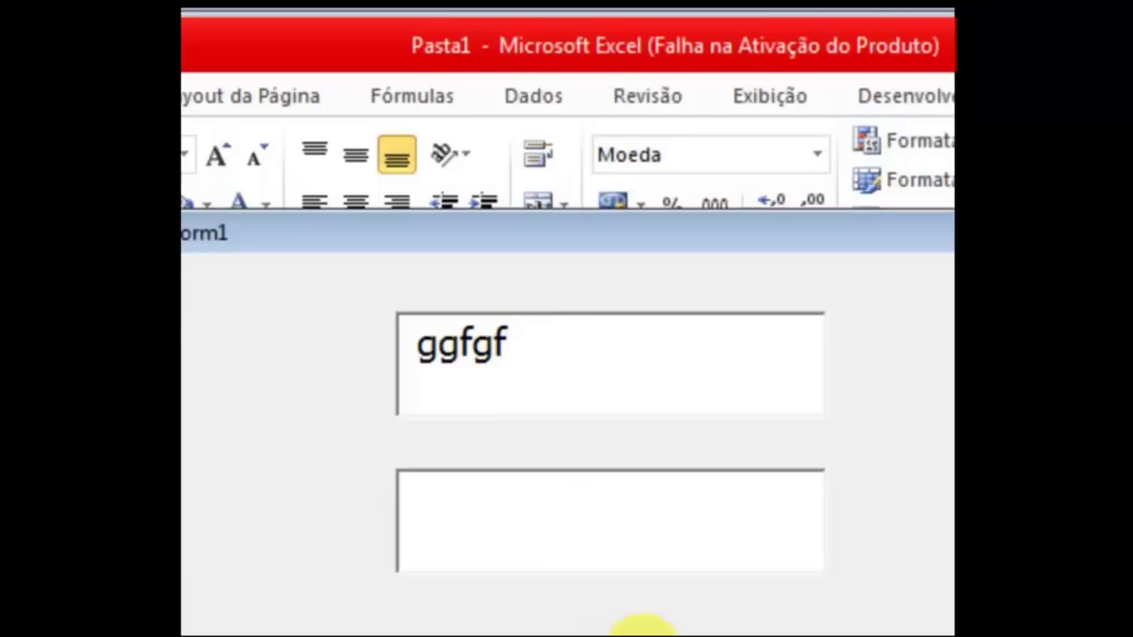
left_click(569, 518)
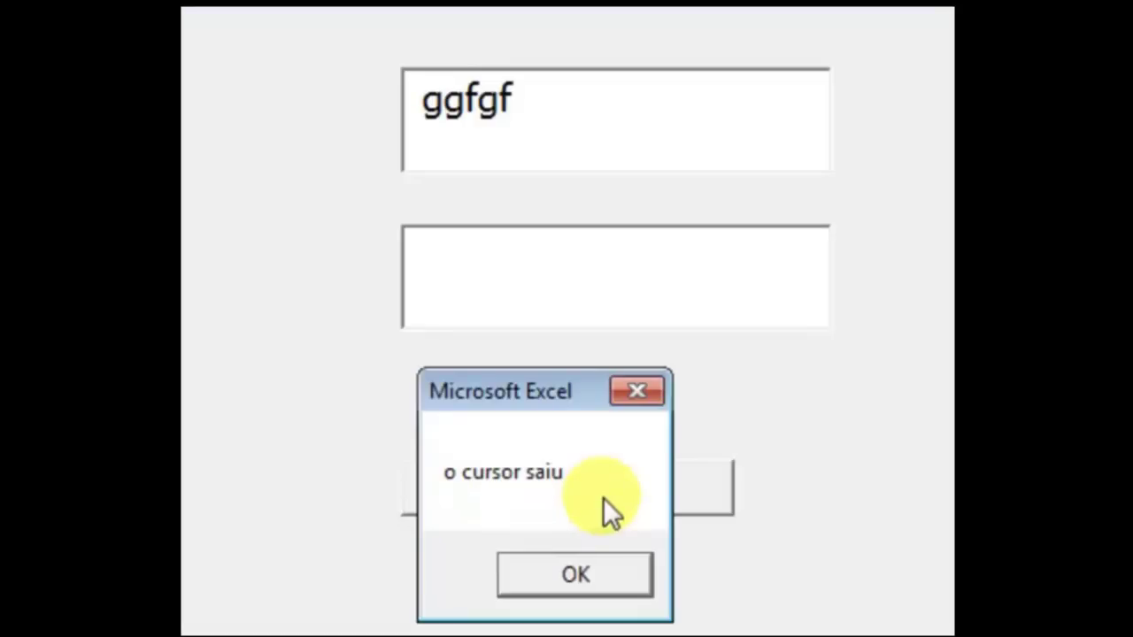
left_click(606, 582)
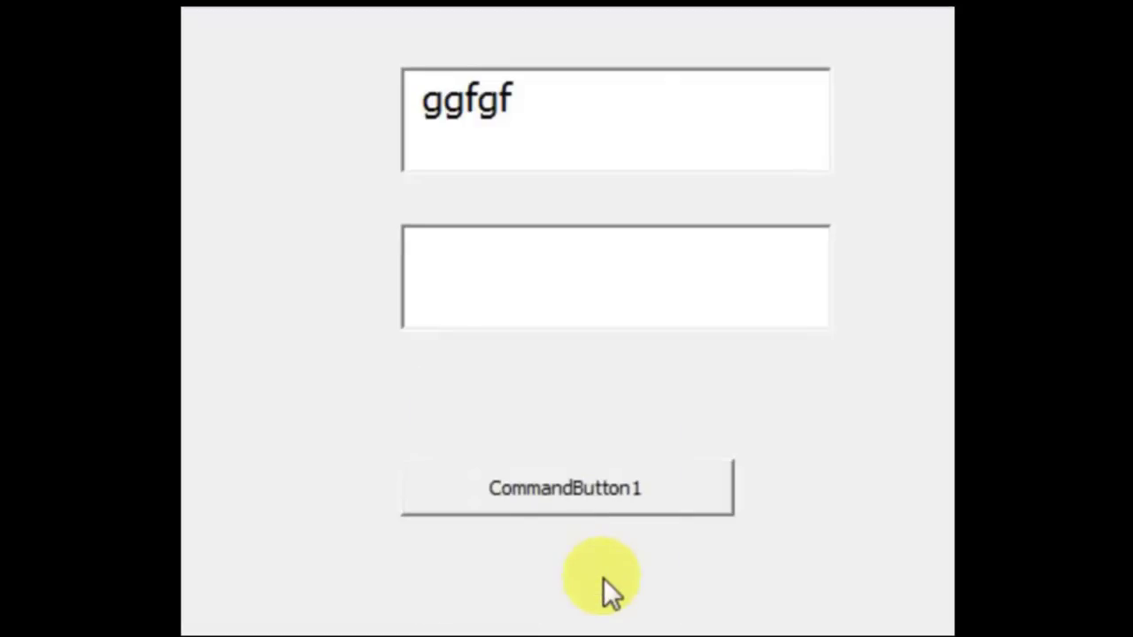
- Re-enter and leave the first box several more times, dismissing each 'o cursor saiu' message
left_click(585, 112)
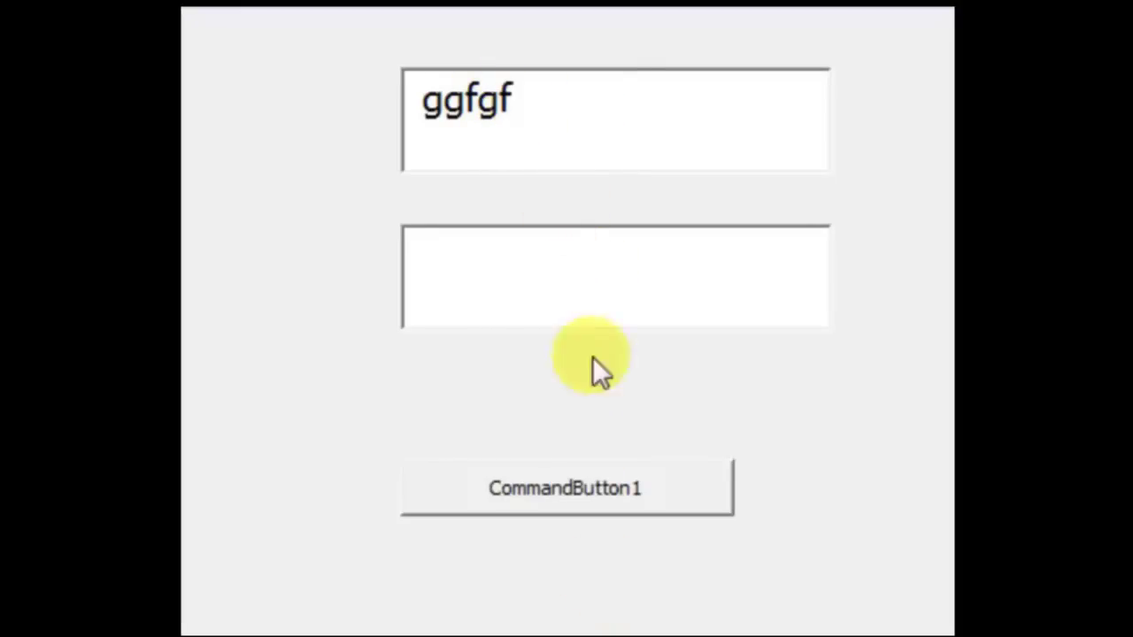
left_click(594, 501)
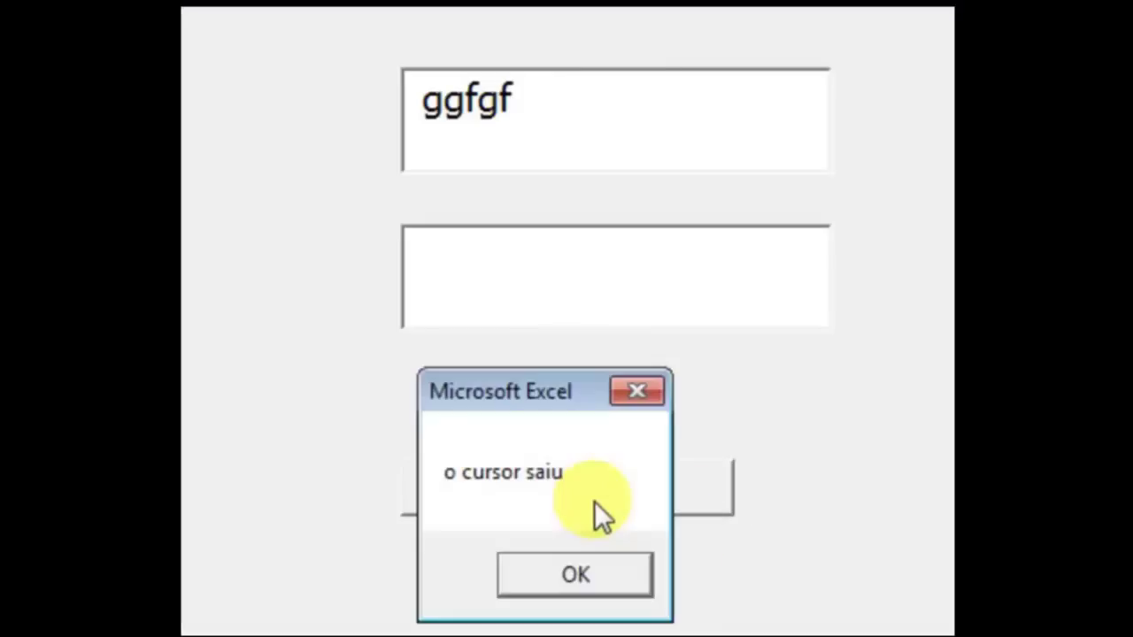
left_click(591, 580)
left_click(537, 121)
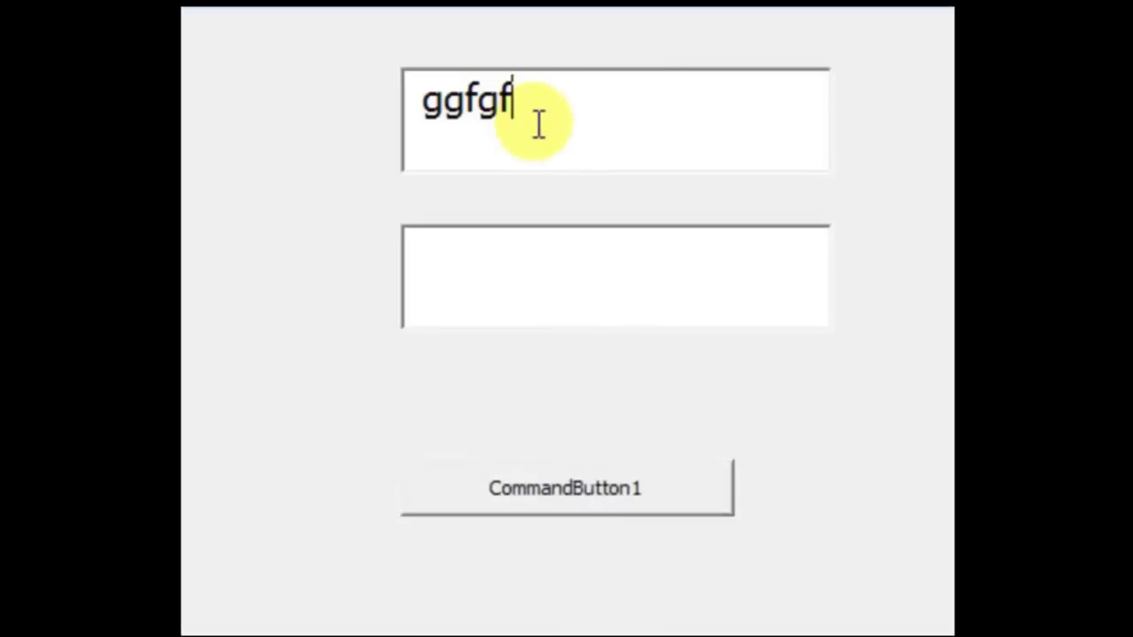
left_click(486, 247)
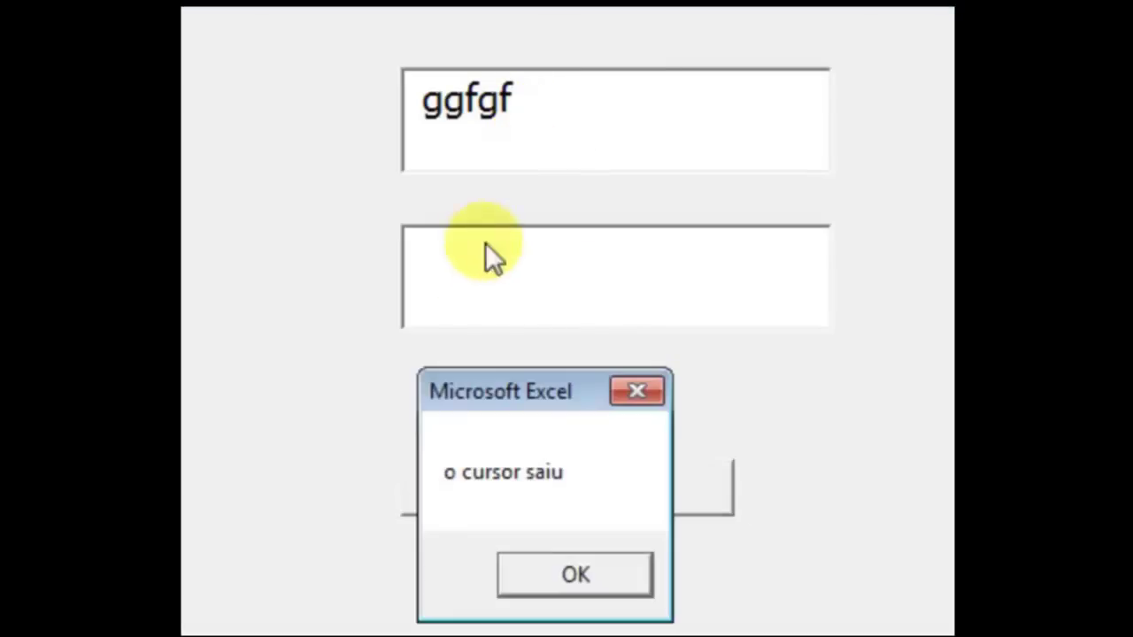
left_click(576, 578)
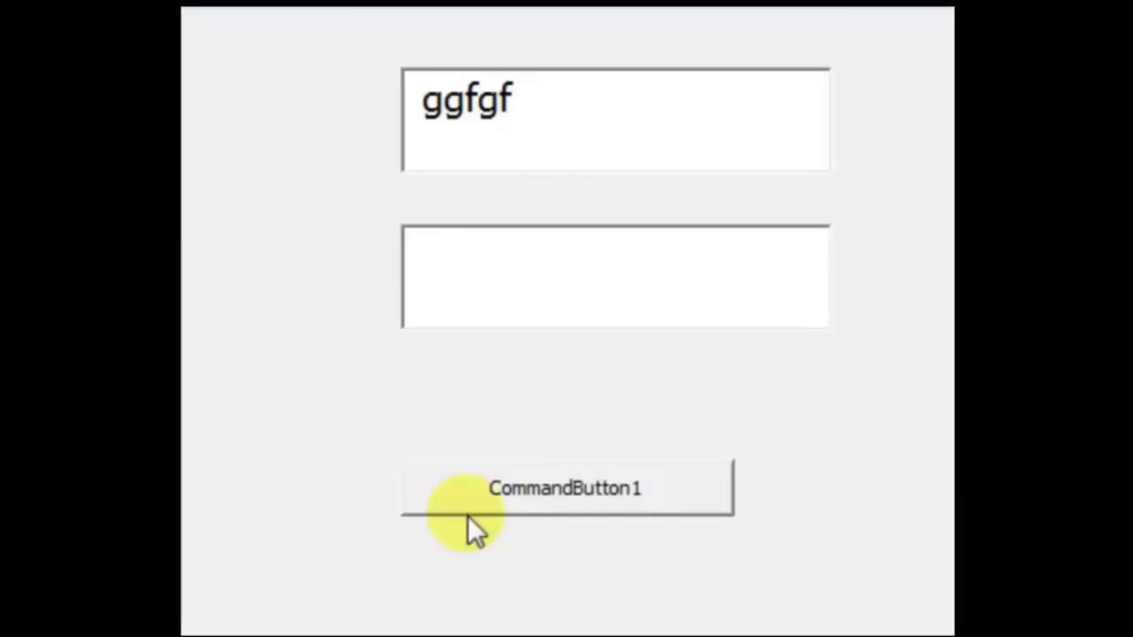
left_click(520, 499)
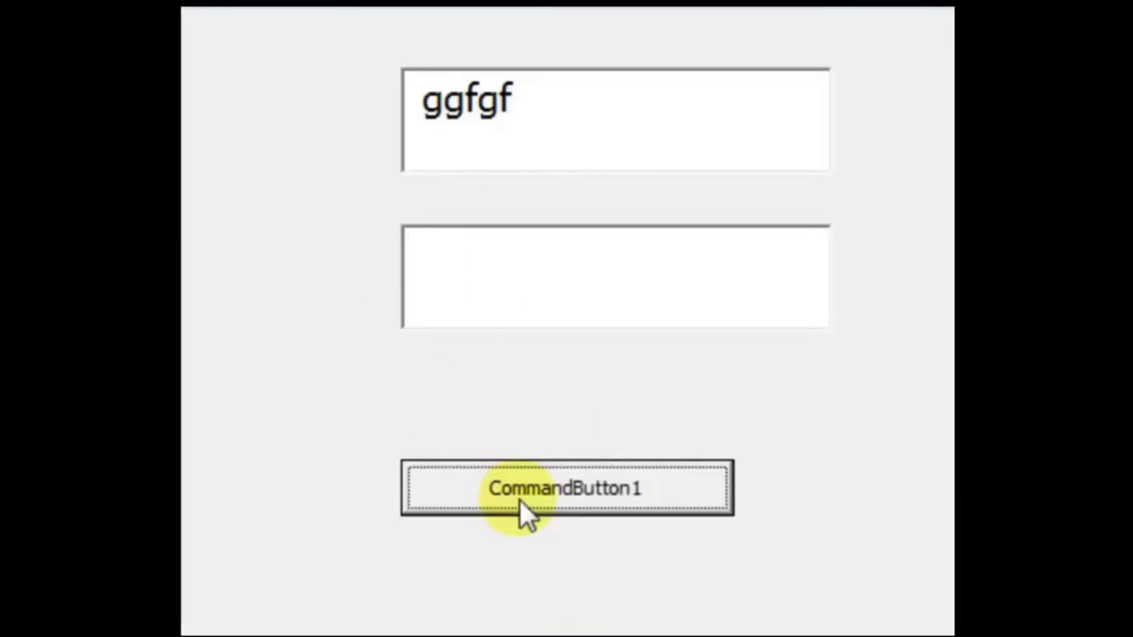
left_click(619, 114)
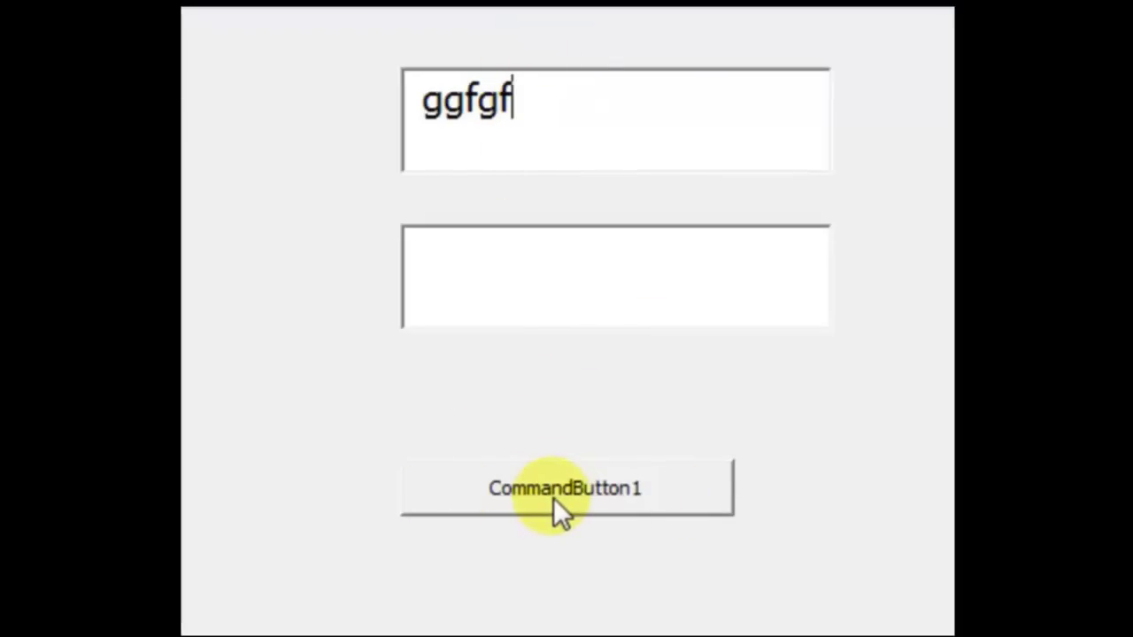
left_click(553, 500)
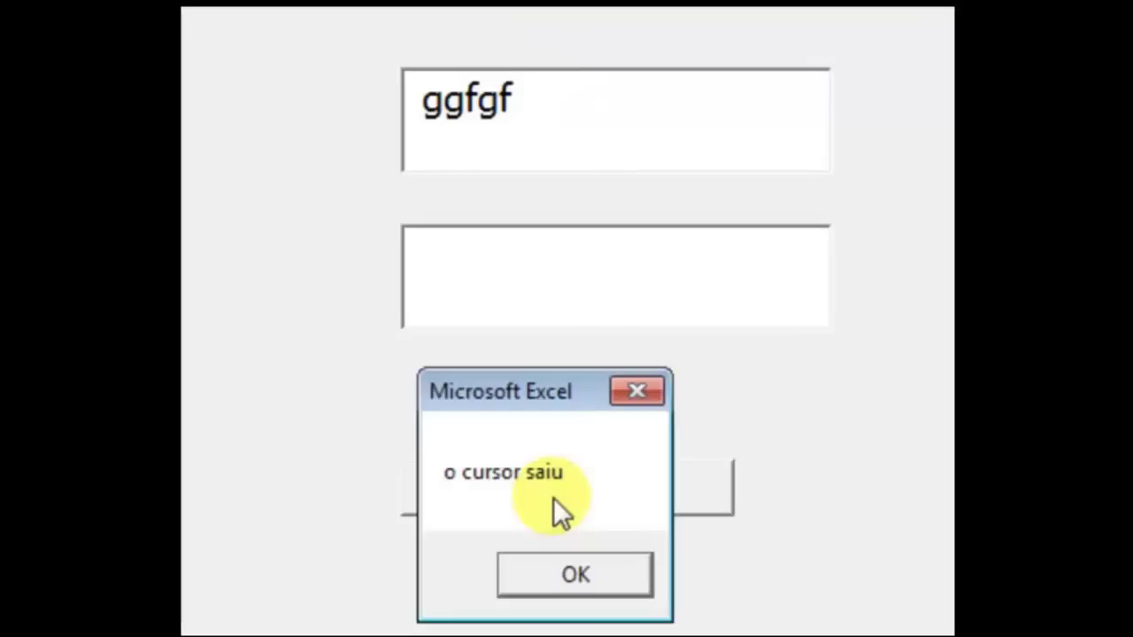
left_click(567, 573)
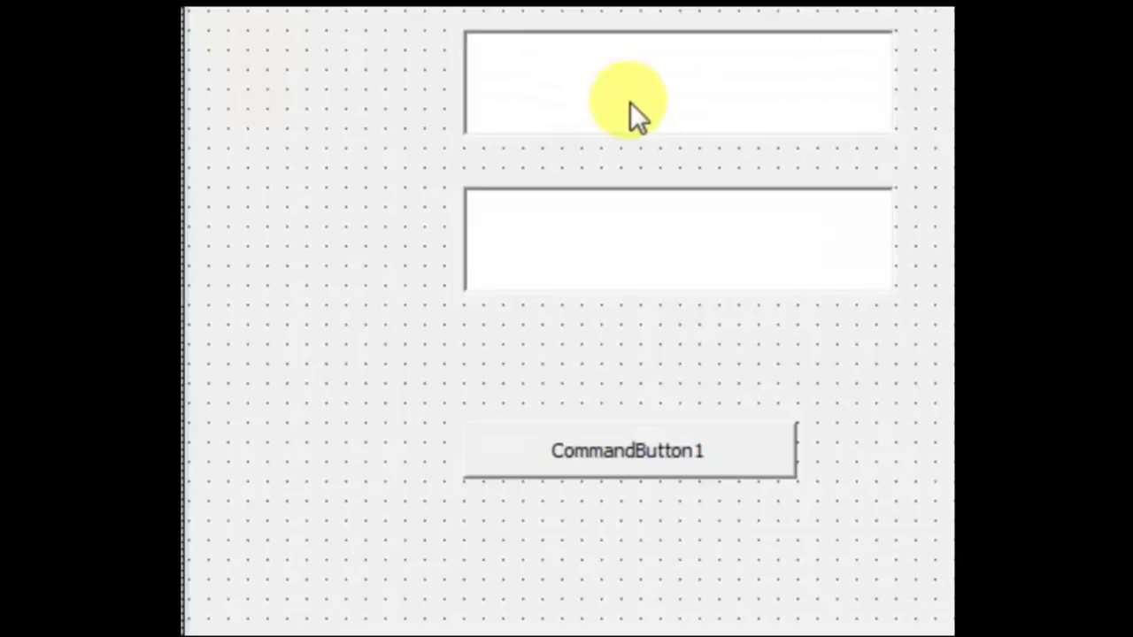
- Open TextBox1's code and select the MsgBox "o cursor saiu" line in TextBox1_Exit
double_click(648, 99)
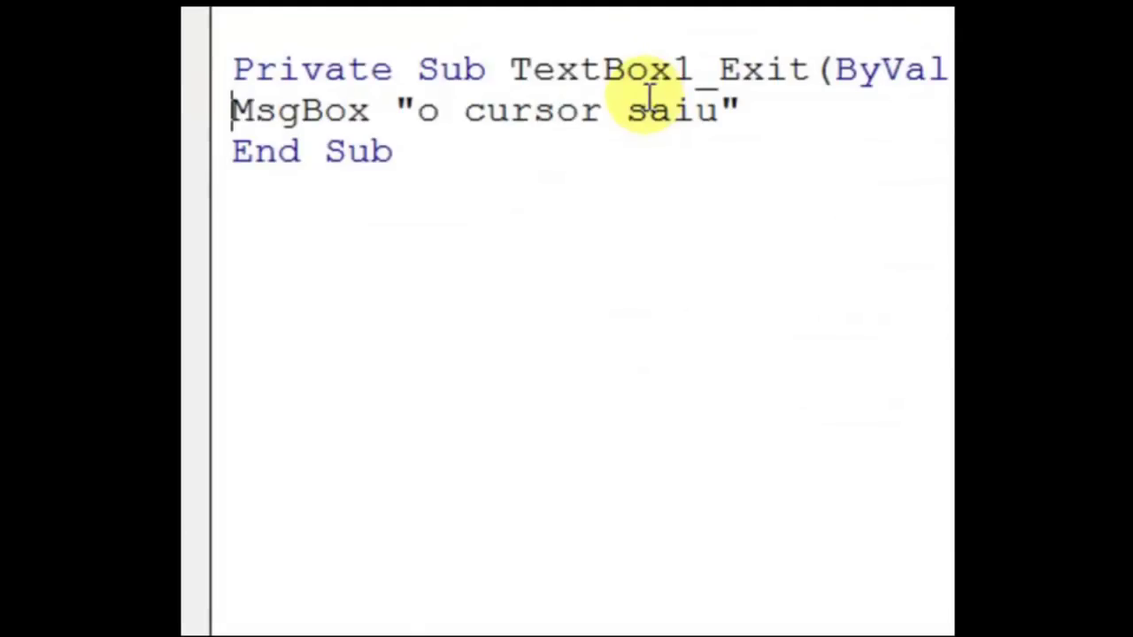
left_click_drag(504, 218, 770, 217)
mouse_move(223, 259)
left_mouse_down()
mouse_move(549, 259)
mouse_move(714, 292)
mouse_move(740, 260)
left_mouse_up()
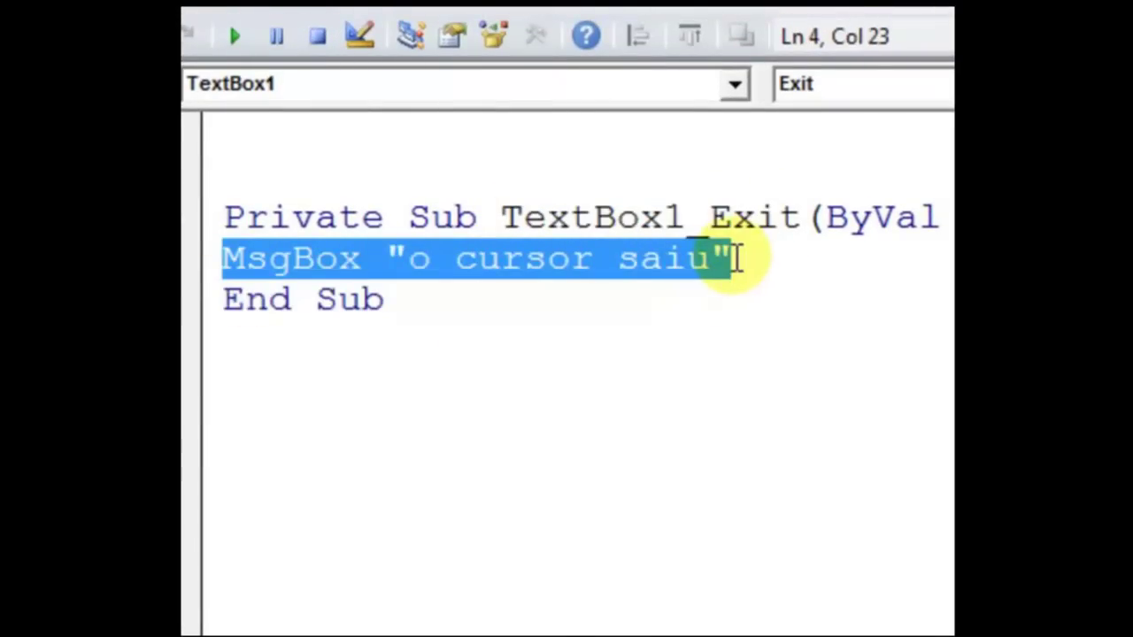
left_click_drag(500, 217, 800, 216)
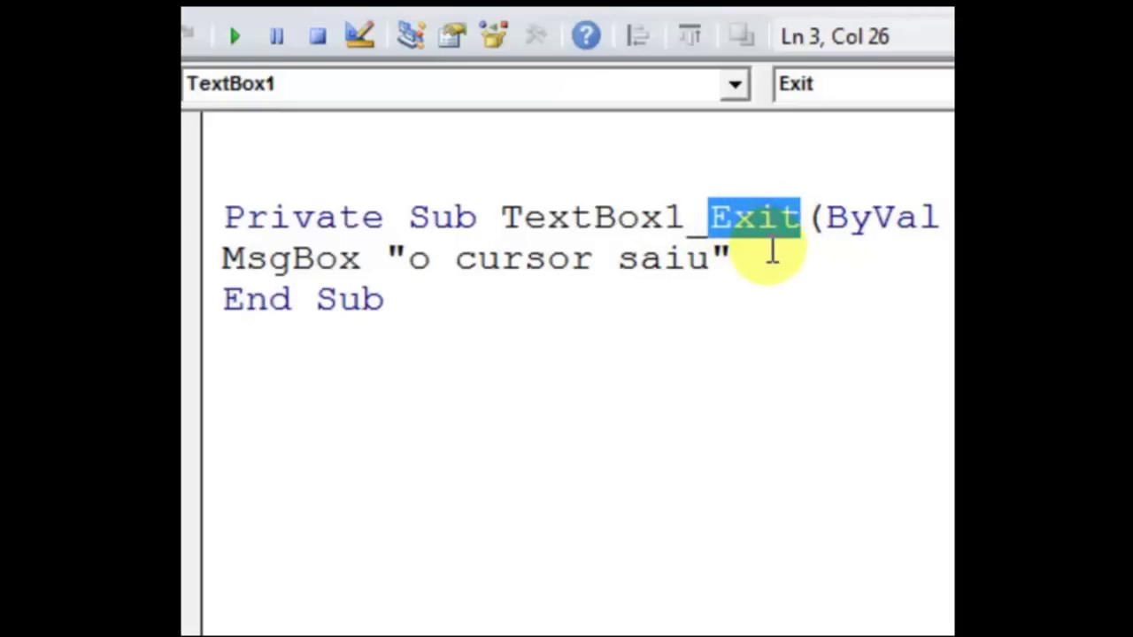
mouse_move(748, 256)
left_mouse_down()
mouse_move(504, 276)
mouse_move(221, 261)
left_mouse_up()
- Delete the MsgBox line and start the assignment TextBox1= via autocomplete, dismissing the compile error
key("Delete")
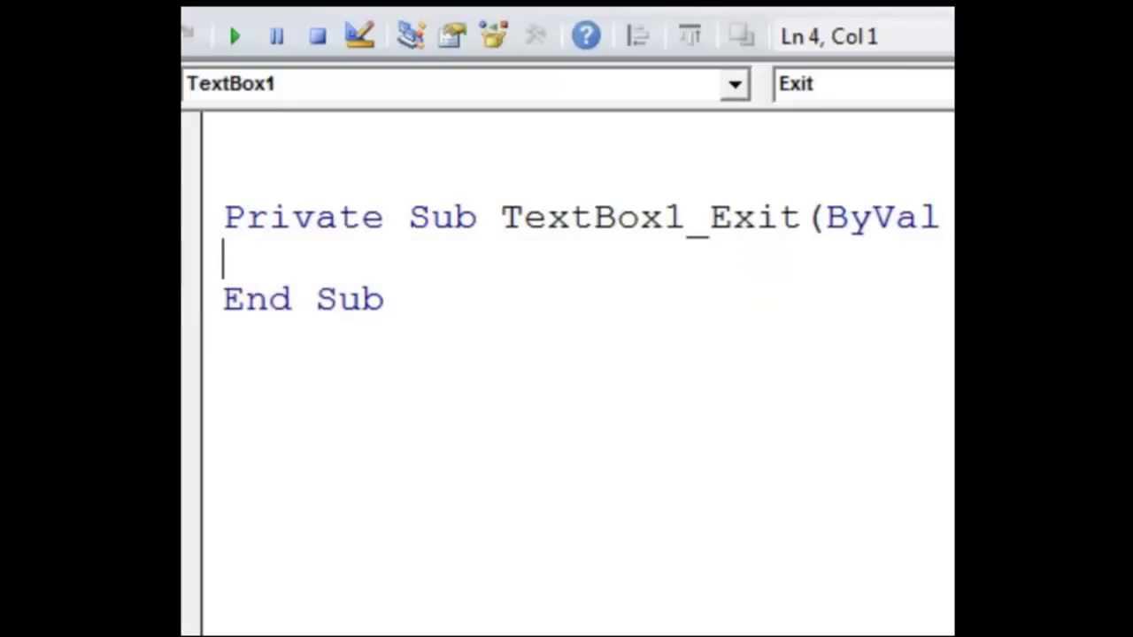
key("Return")
key("Return")
left_click(251, 263)
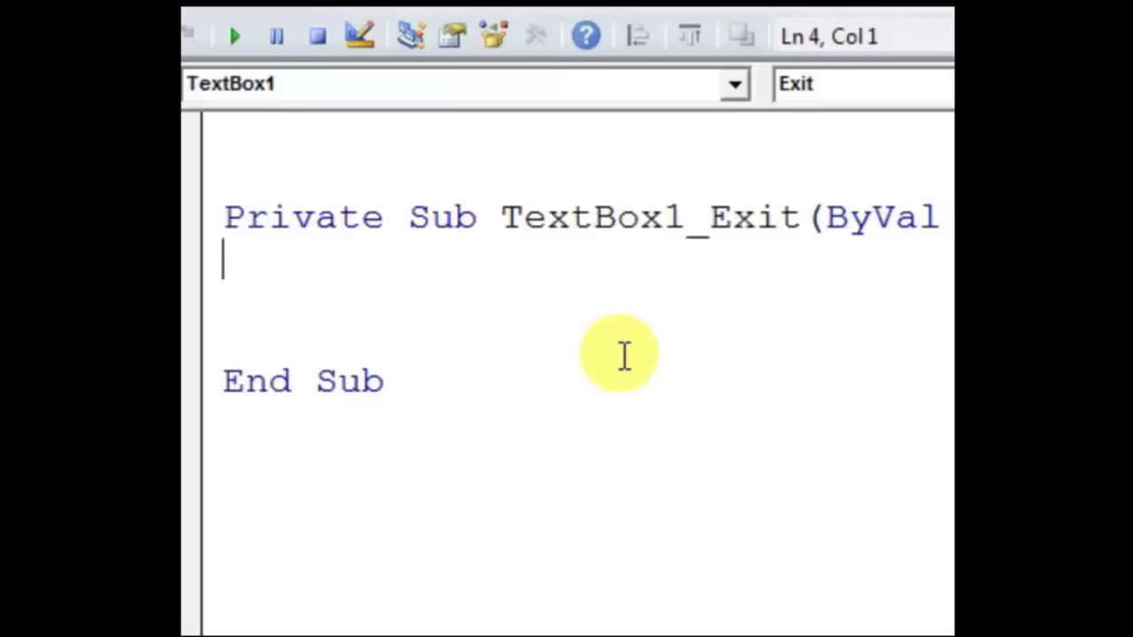
key("Return")
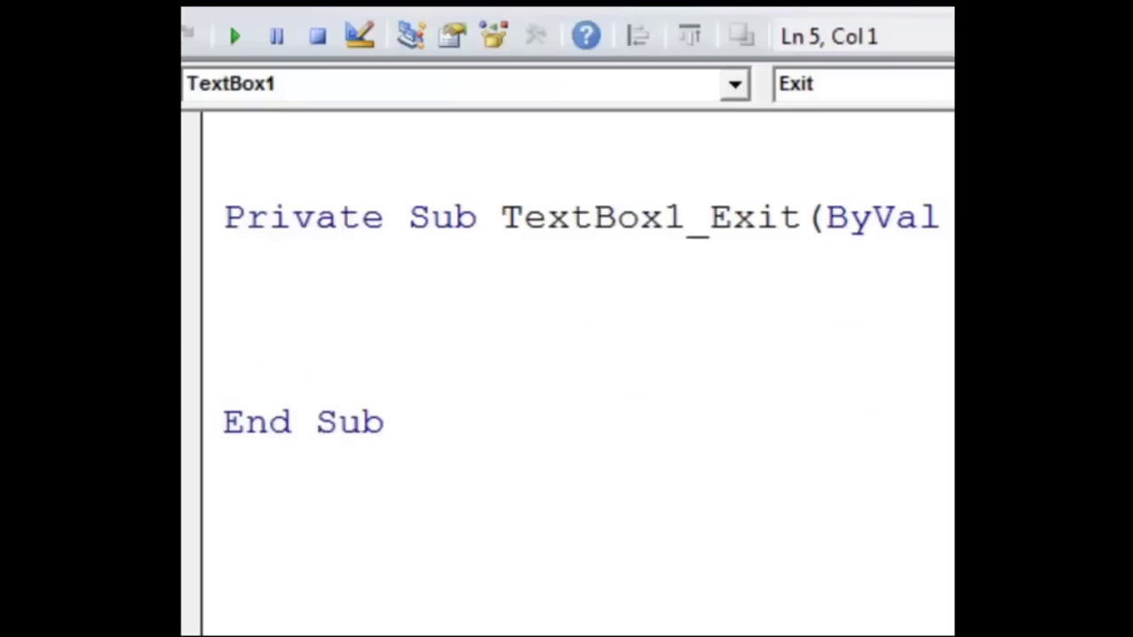
type("text")
key("ctrl+space")
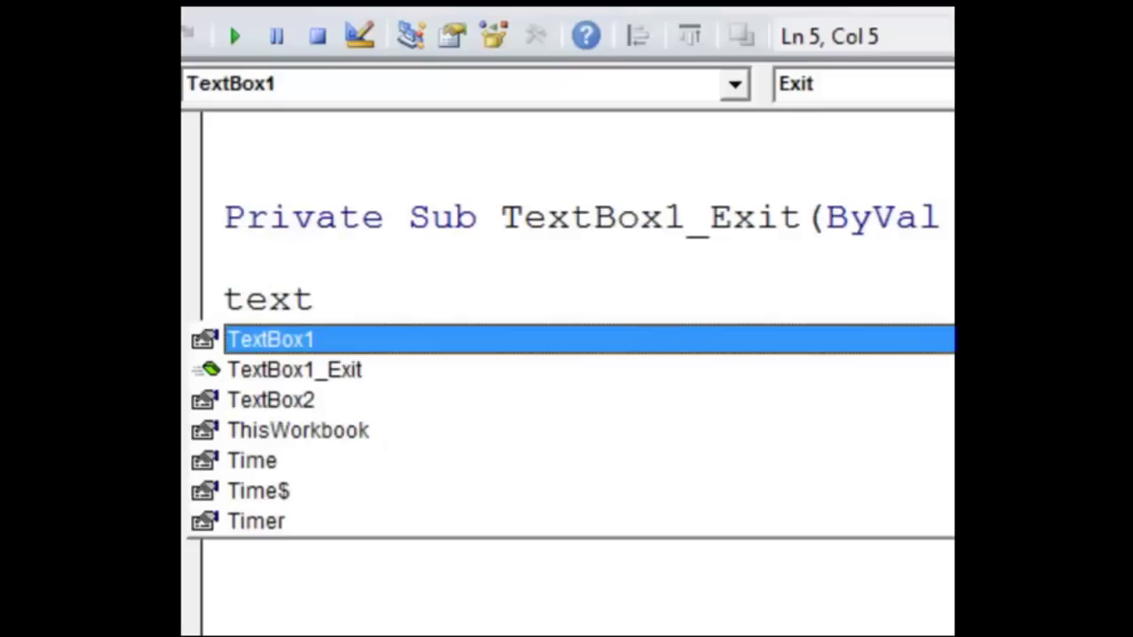
key("Tab")
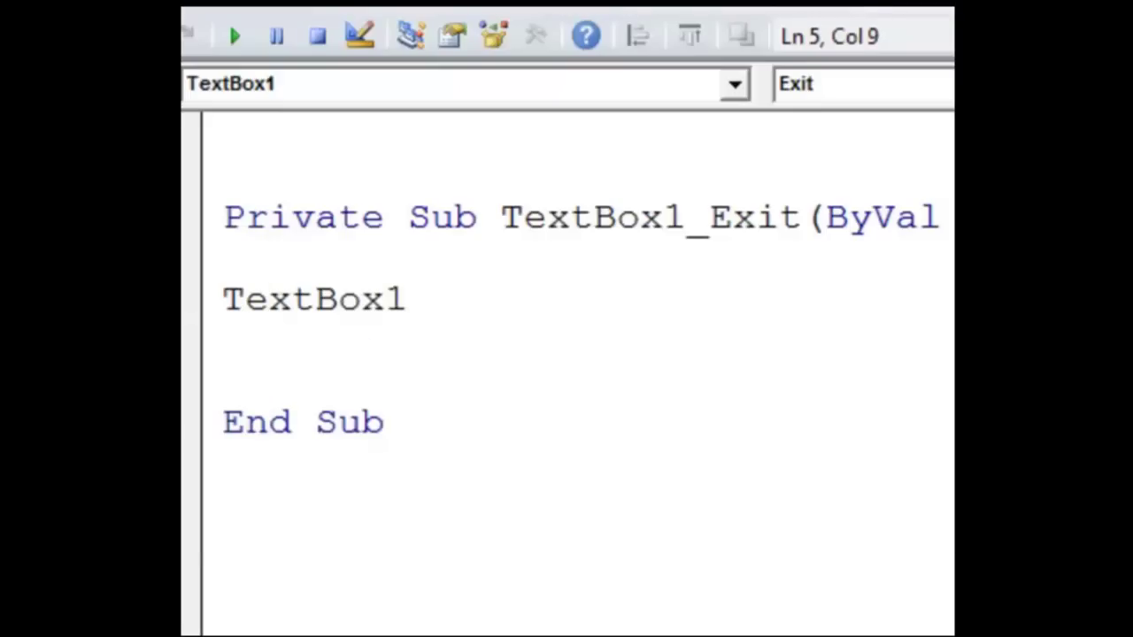
type("=")
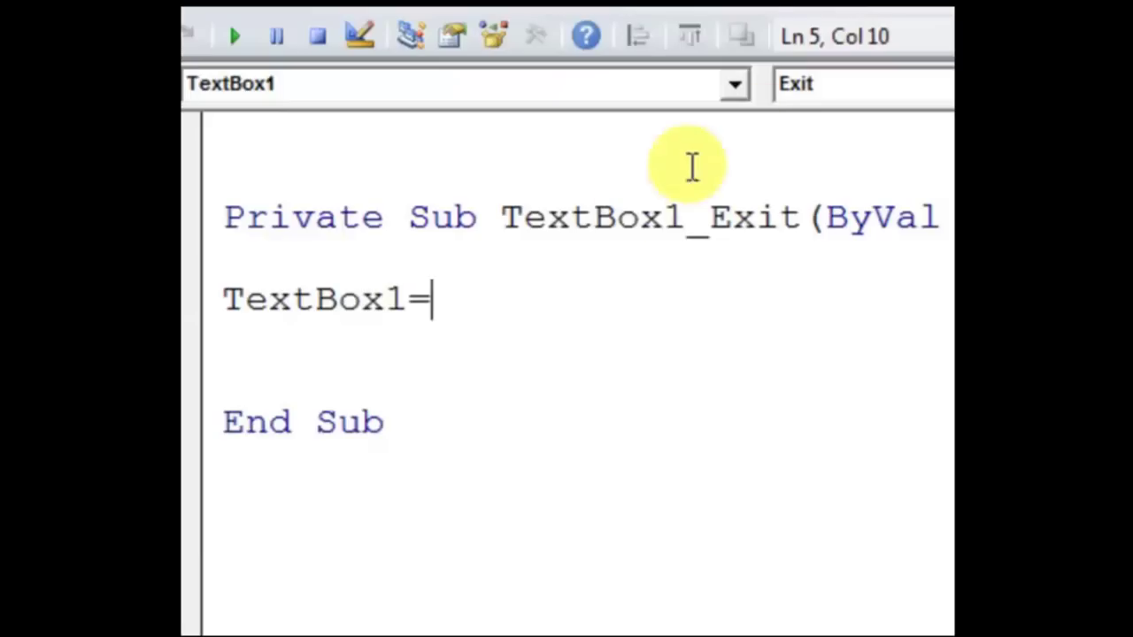
left_click(506, 223)
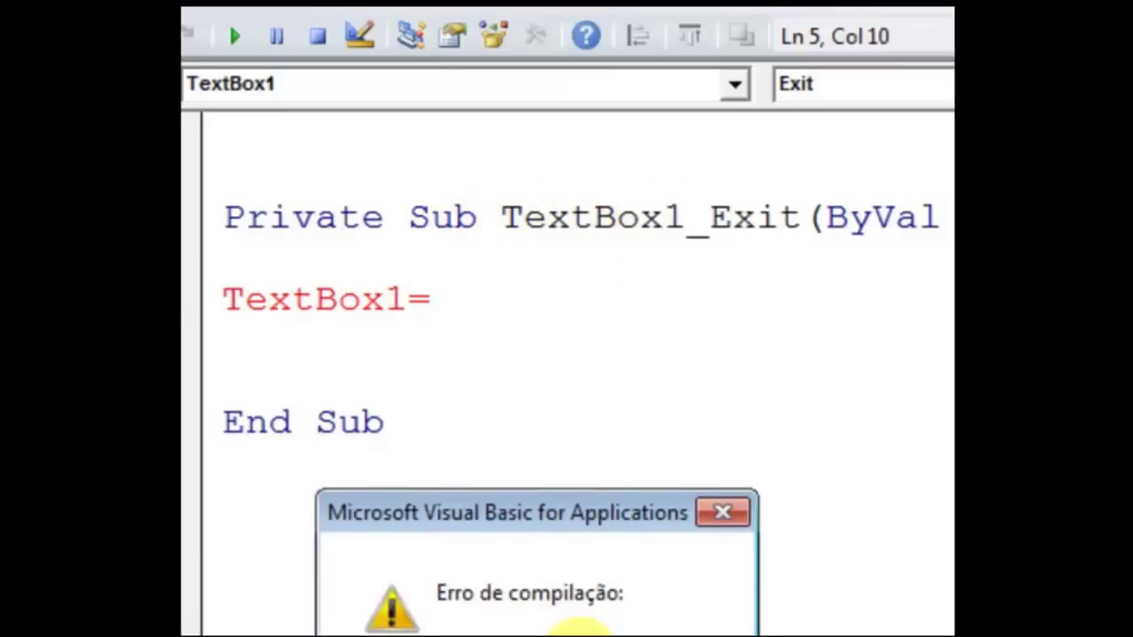
left_click(580, 634)
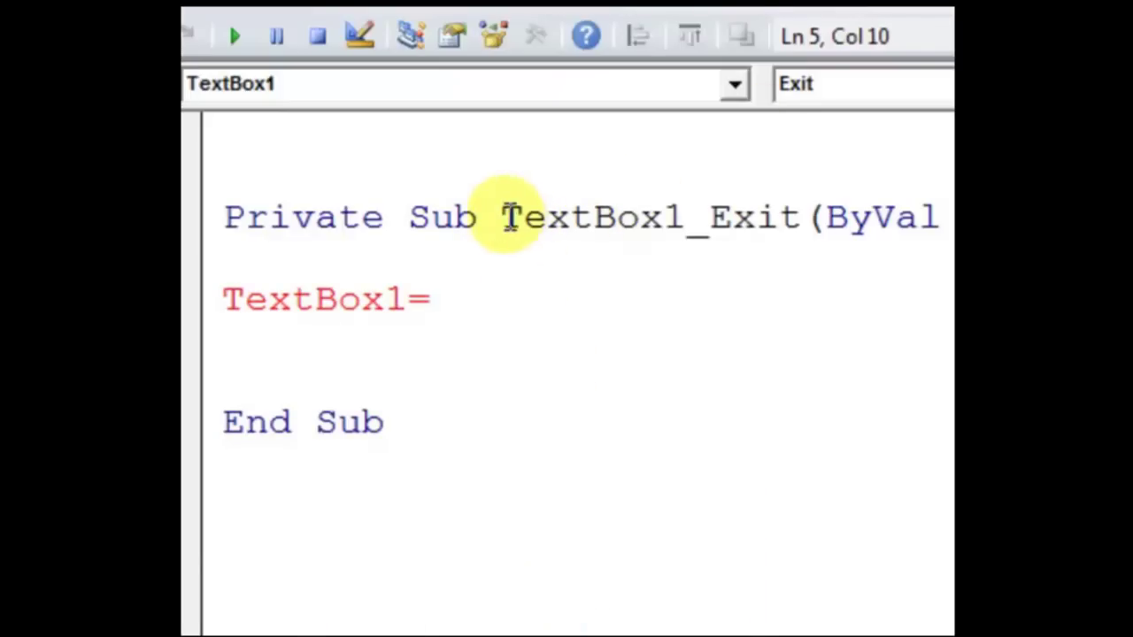
- Complete the line to TextBox1= TextBox1 using Ctrl+Space autocompletion
left_click_drag(502, 218, 683, 220)
left_click(468, 335)
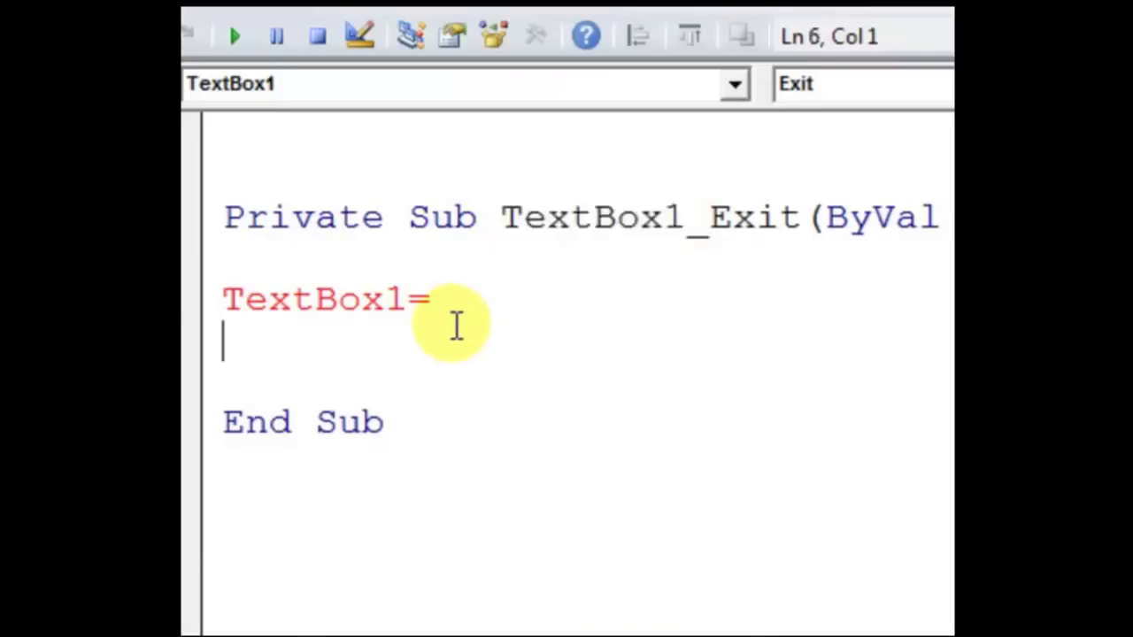
left_click(478, 300)
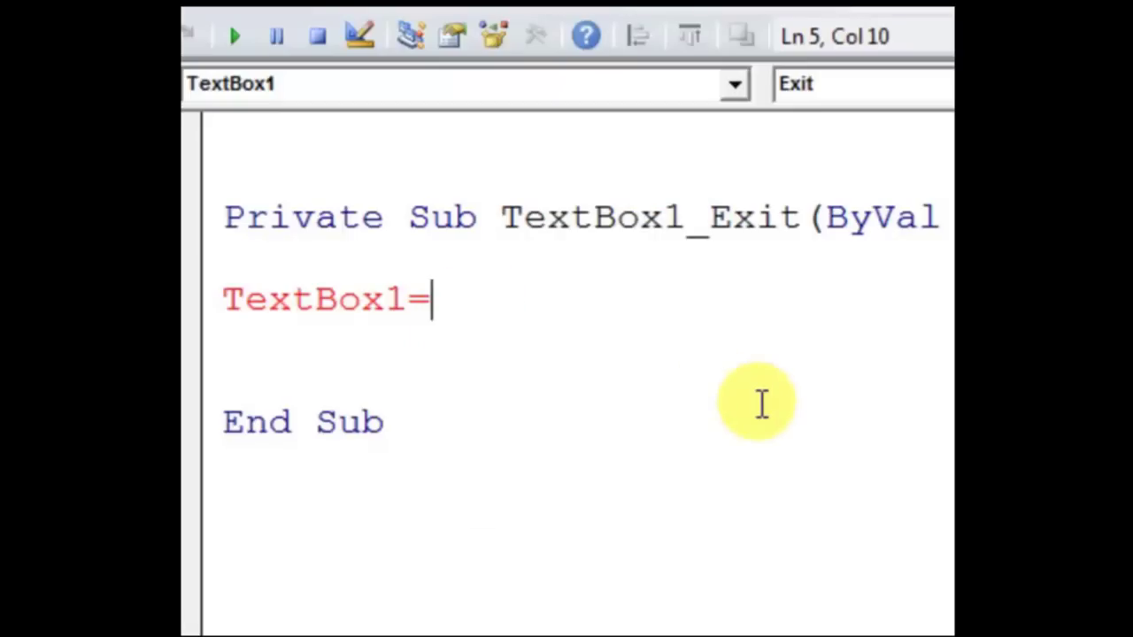
type(" text")
key("ctrl+space")
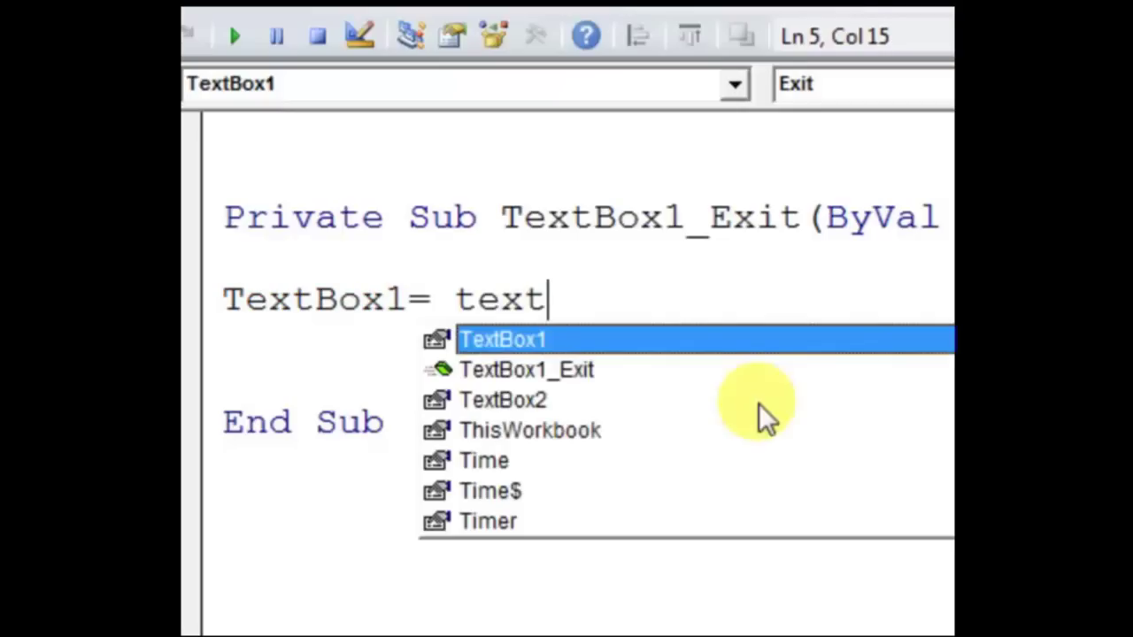
key("Tab")
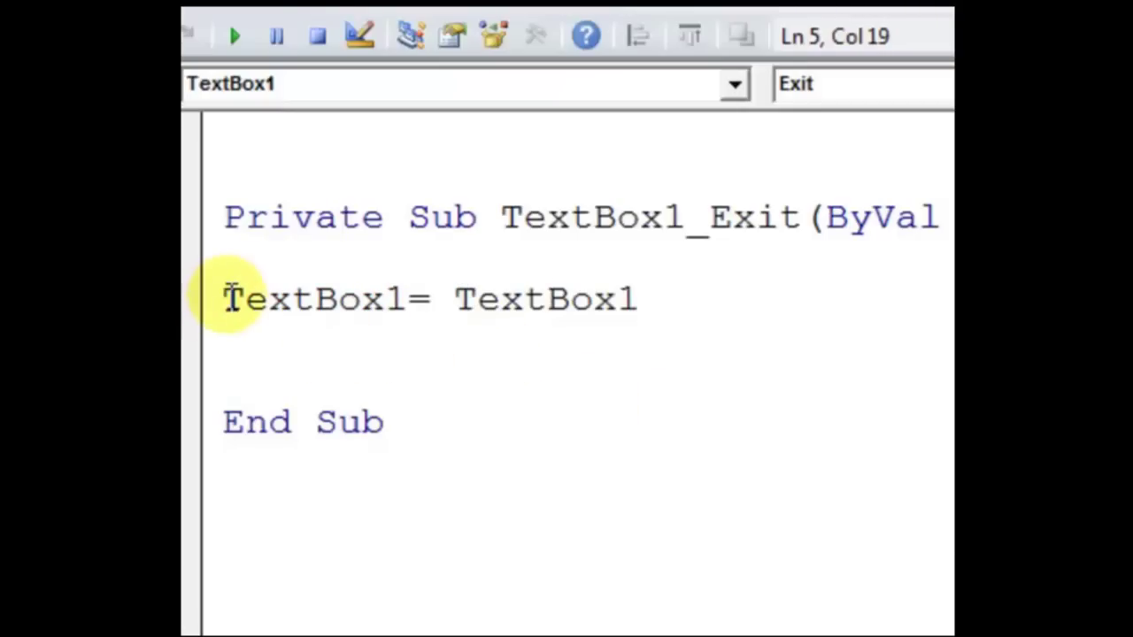
left_click_drag(223, 299, 663, 301)
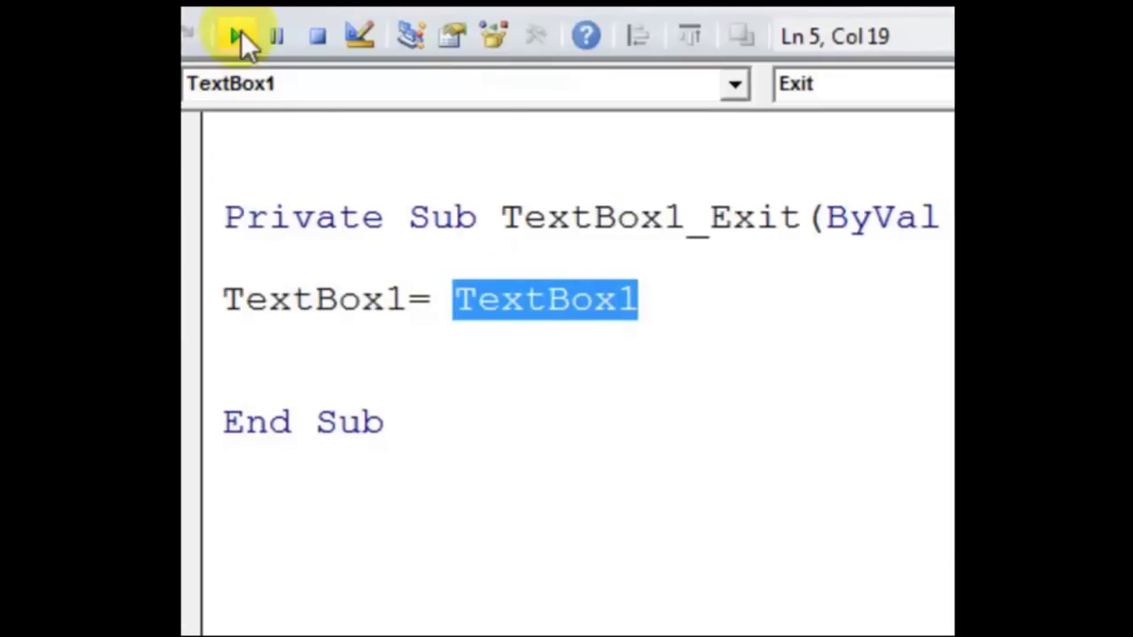
left_click(236, 35)
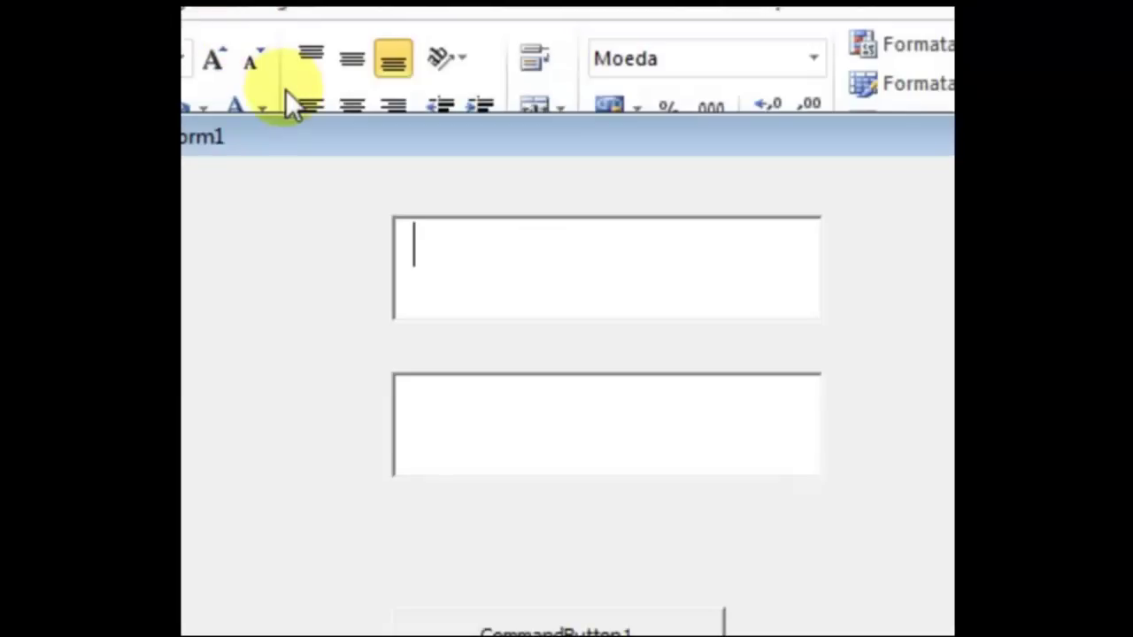
type("40")
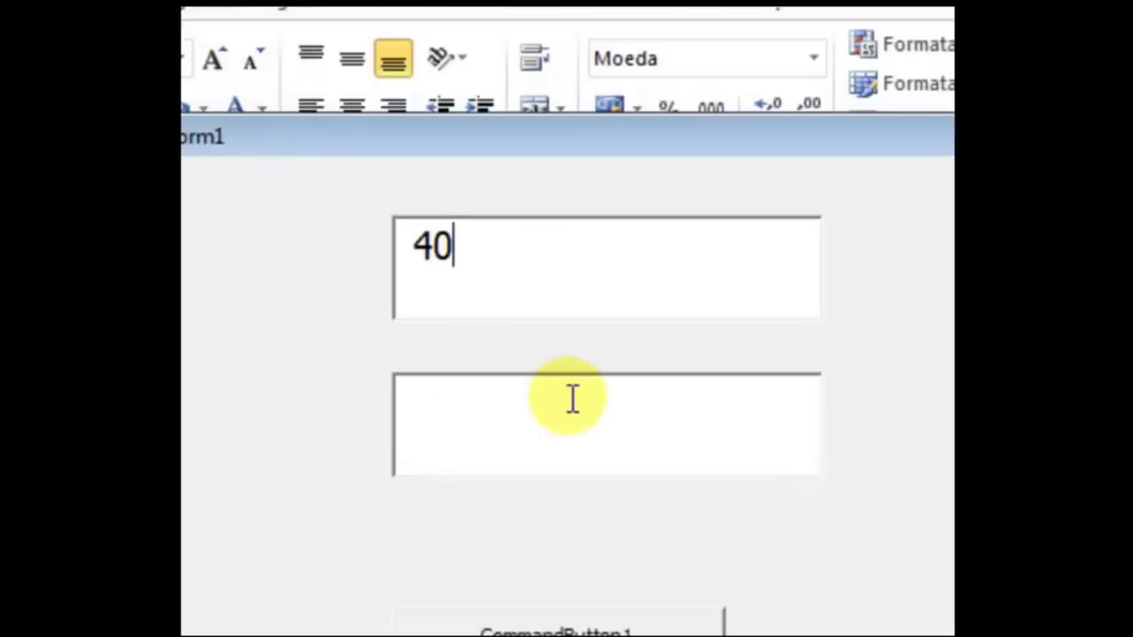
left_click_drag(466, 254, 392, 261)
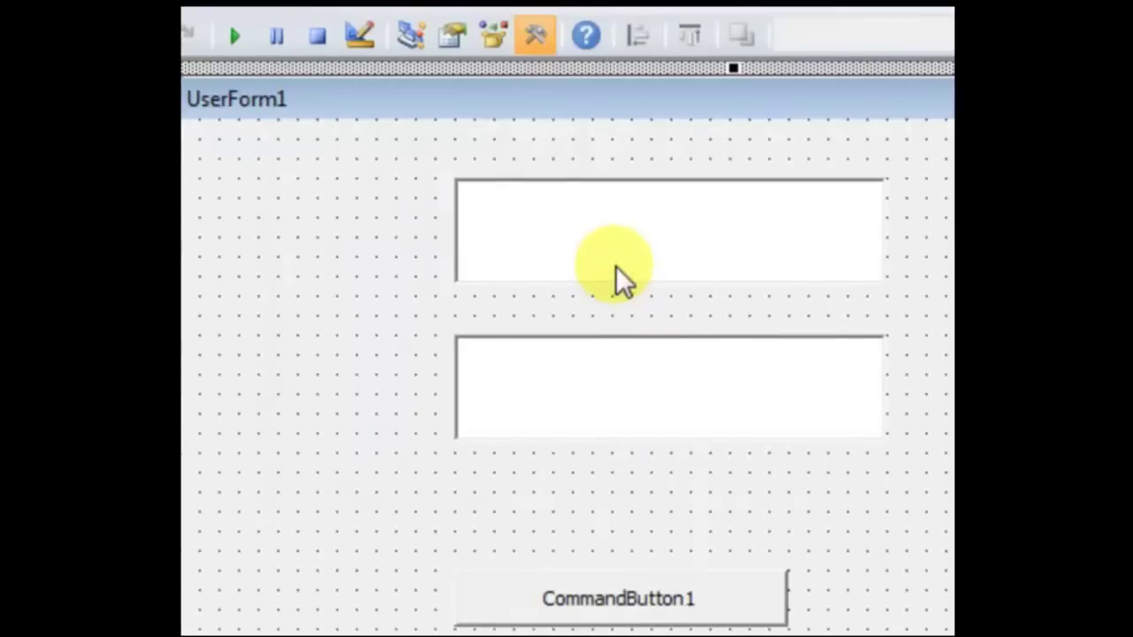
left_click(615, 264)
left_click_drag(225, 299, 701, 299)
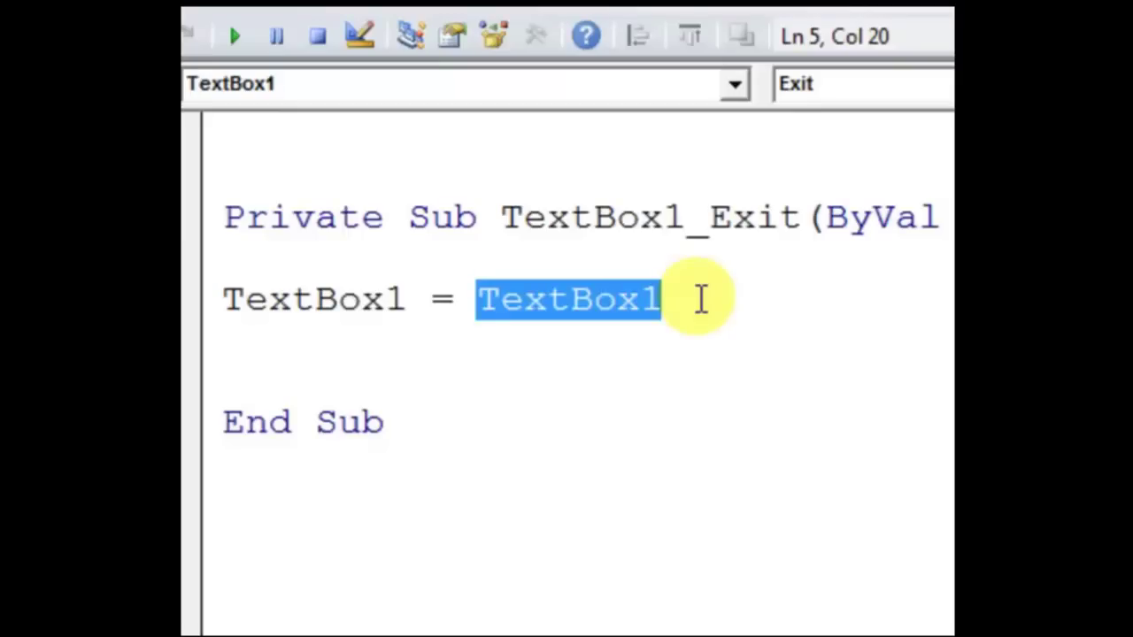
- Wrap the right-hand TextBox1 as format(TextBox1,"R$ #.##0,00") in the TextBox1_Exit handler
left_click(593, 340)
left_click(478, 300)
left_click_drag(478, 299, 695, 297)
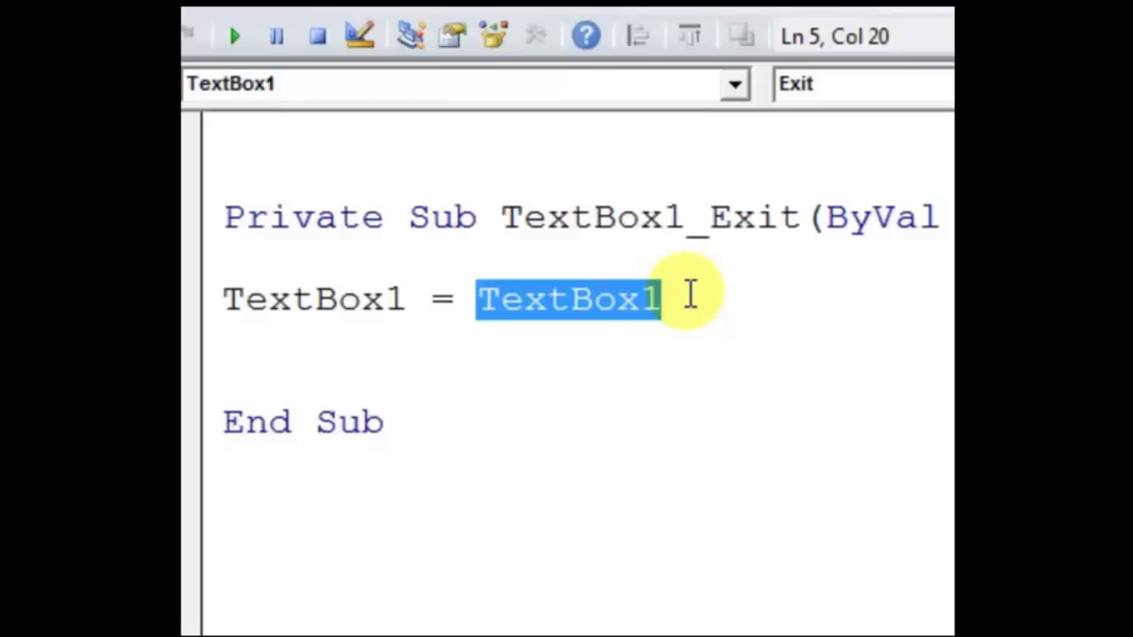
left_click(581, 372)
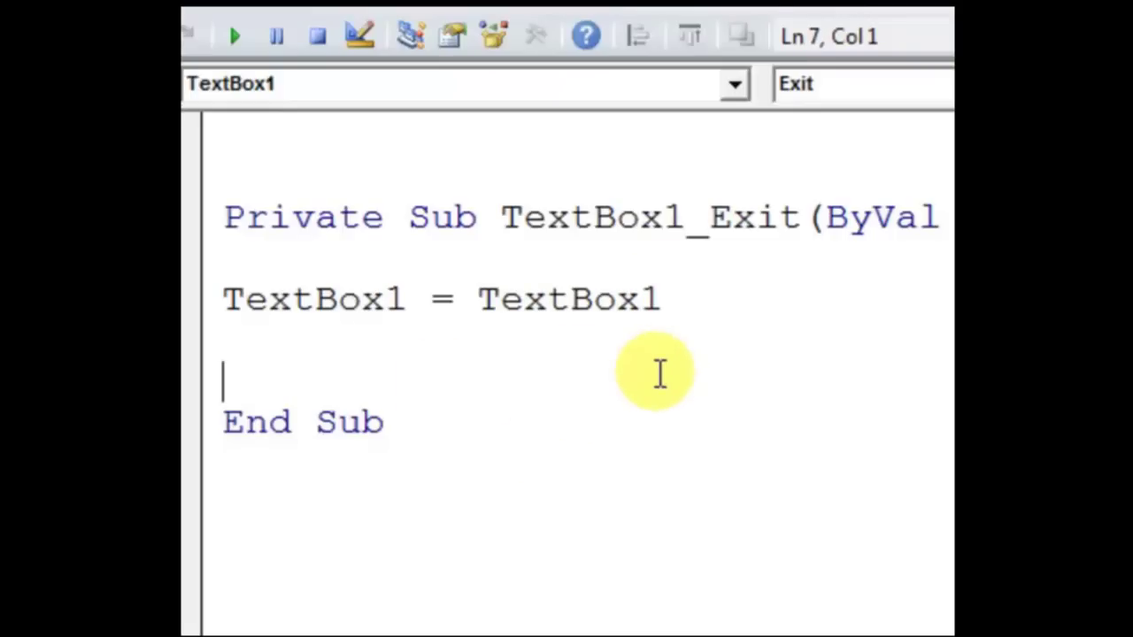
left_click(479, 300)
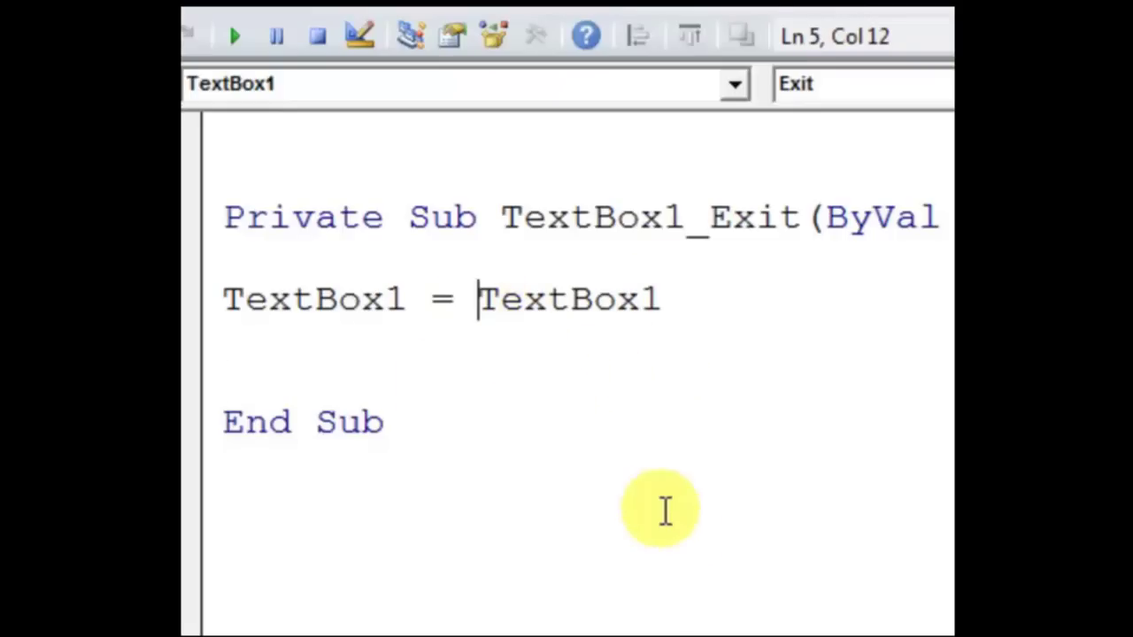
type("format")
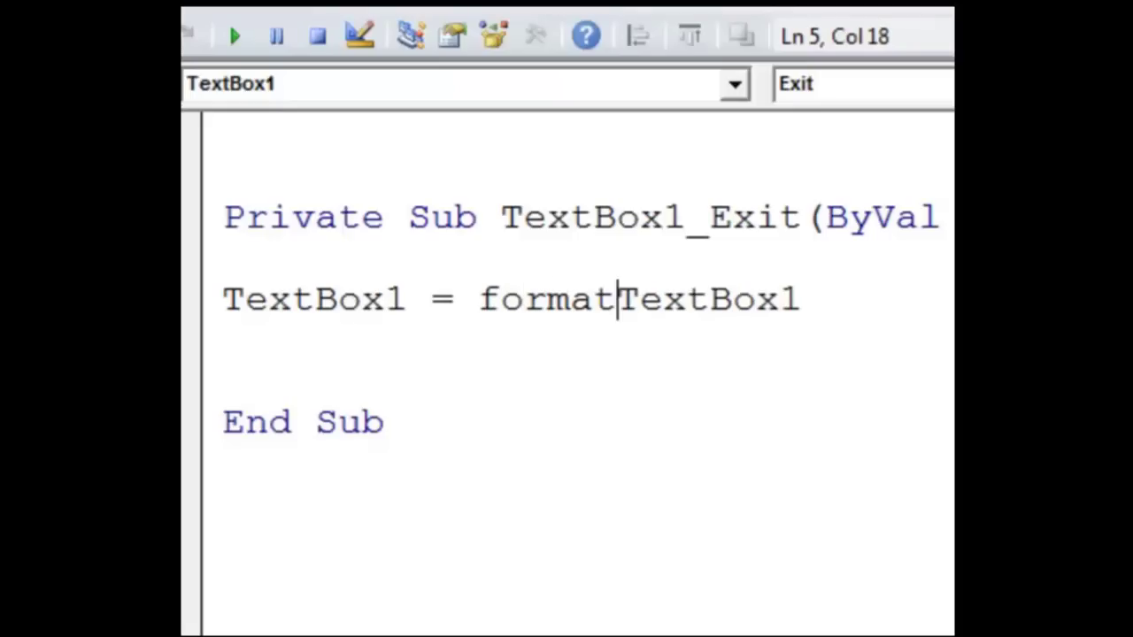
type("(")
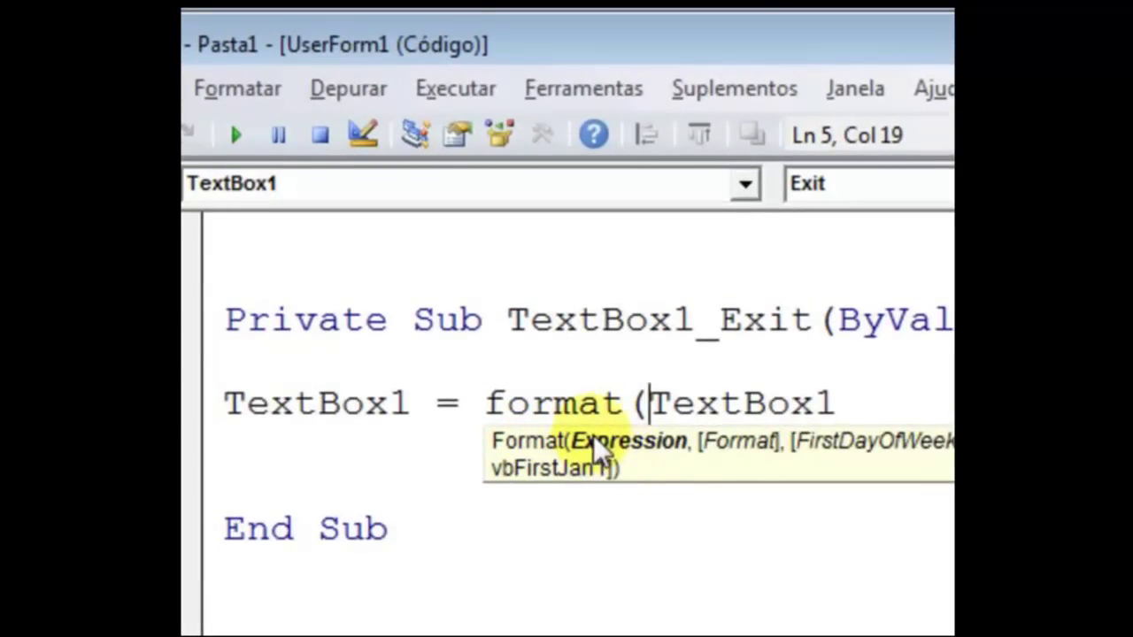
mouse_move(651, 403)
left_mouse_down()
mouse_move(787, 381)
mouse_move(838, 387)
left_mouse_up()
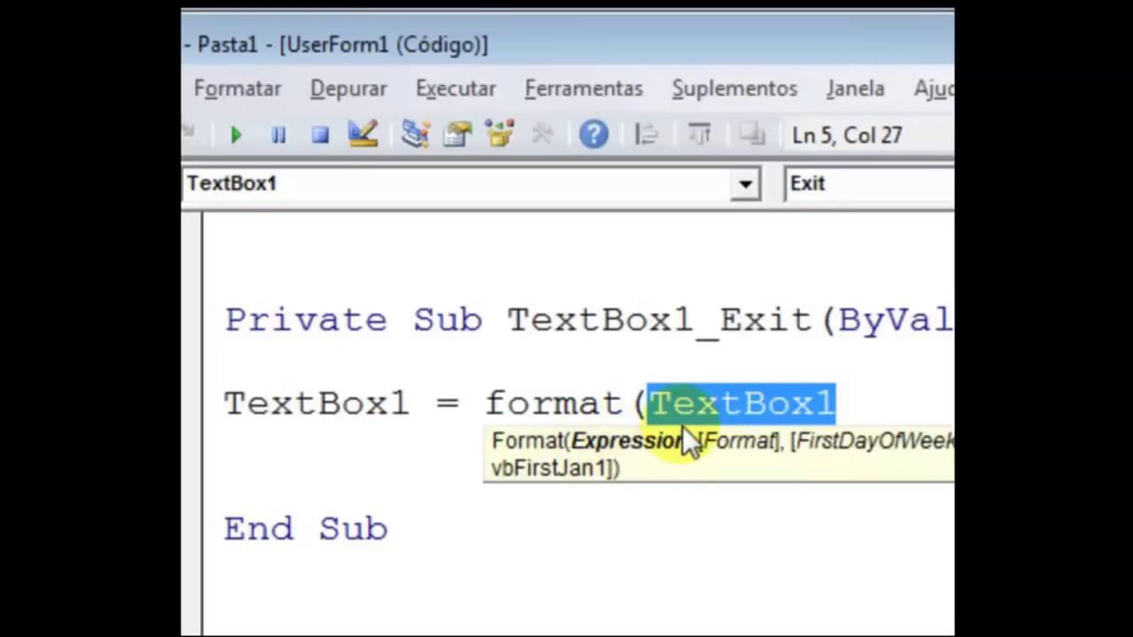
left_click(839, 400)
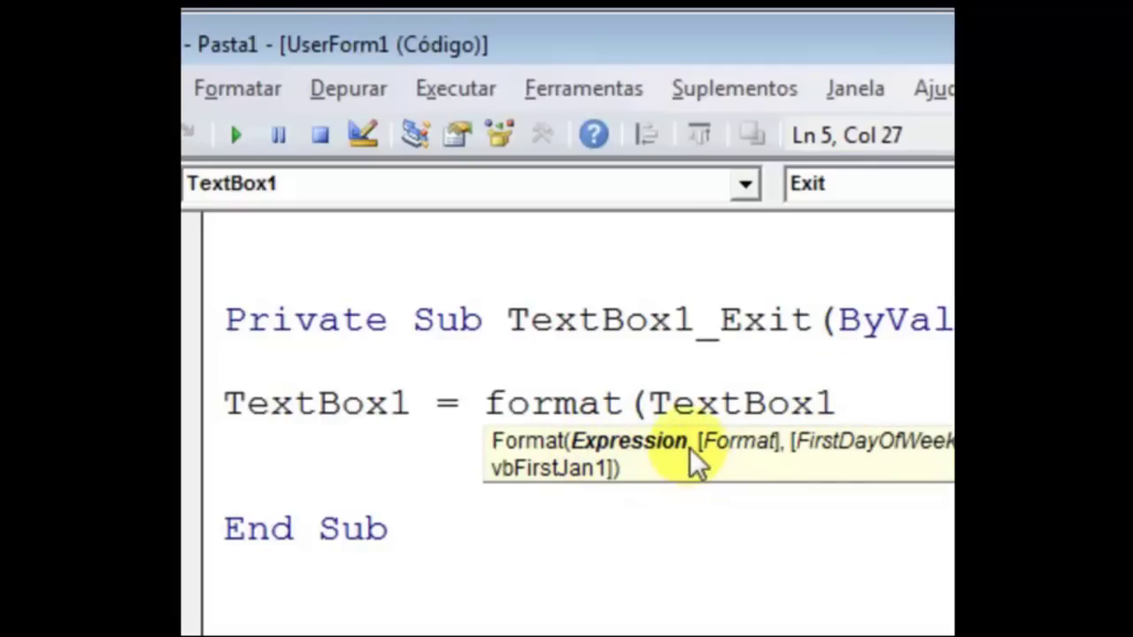
type(",")
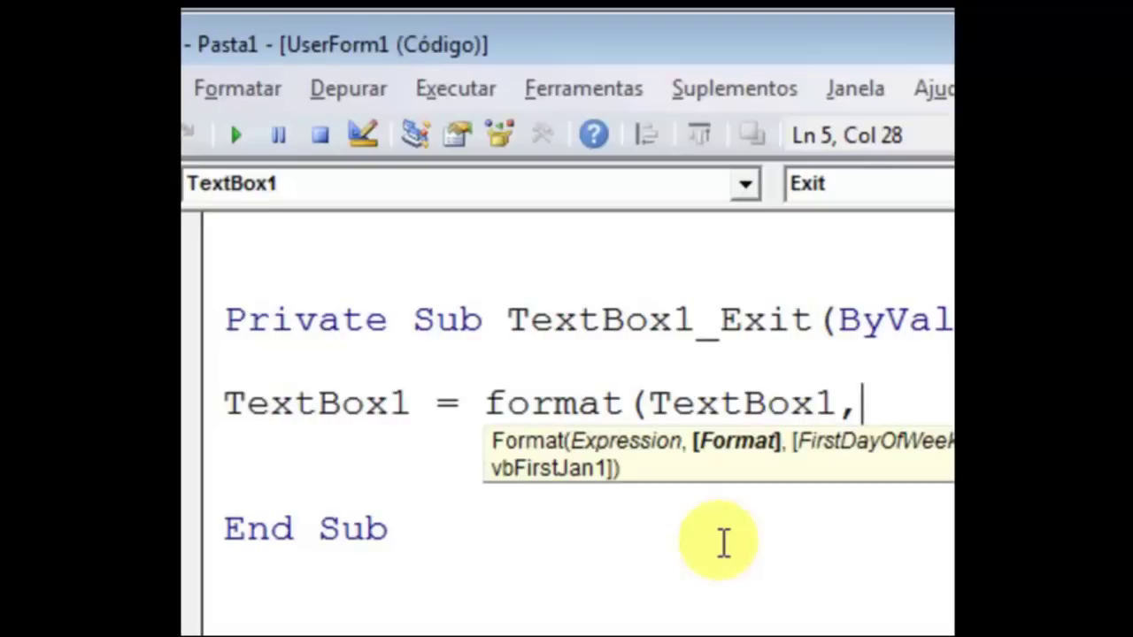
type("\"")
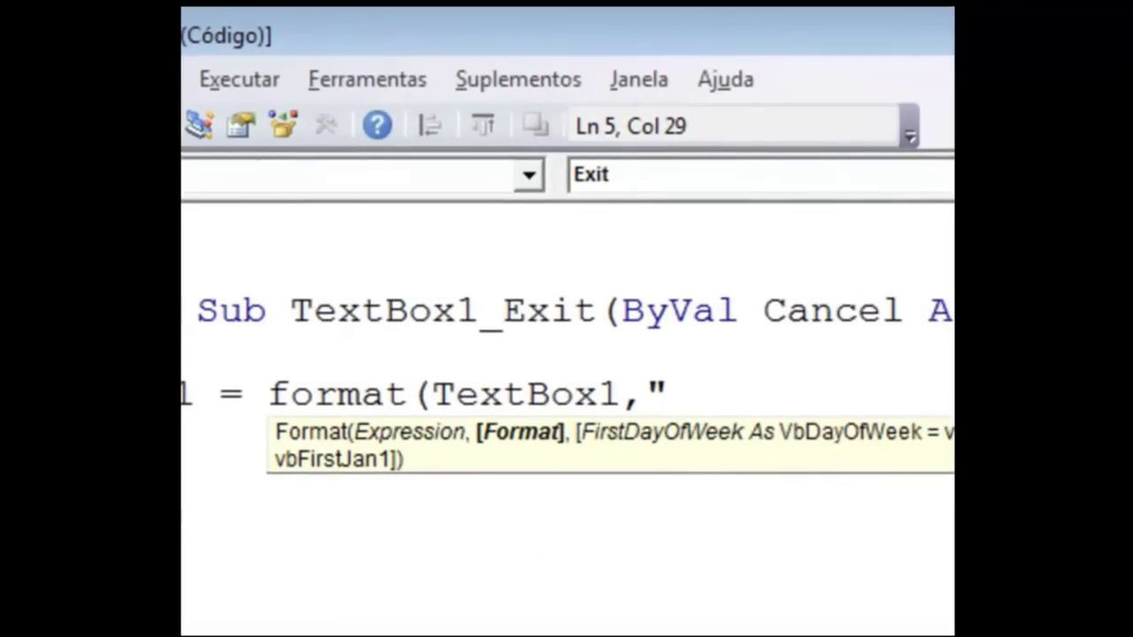
type("R$ #.##0,00")
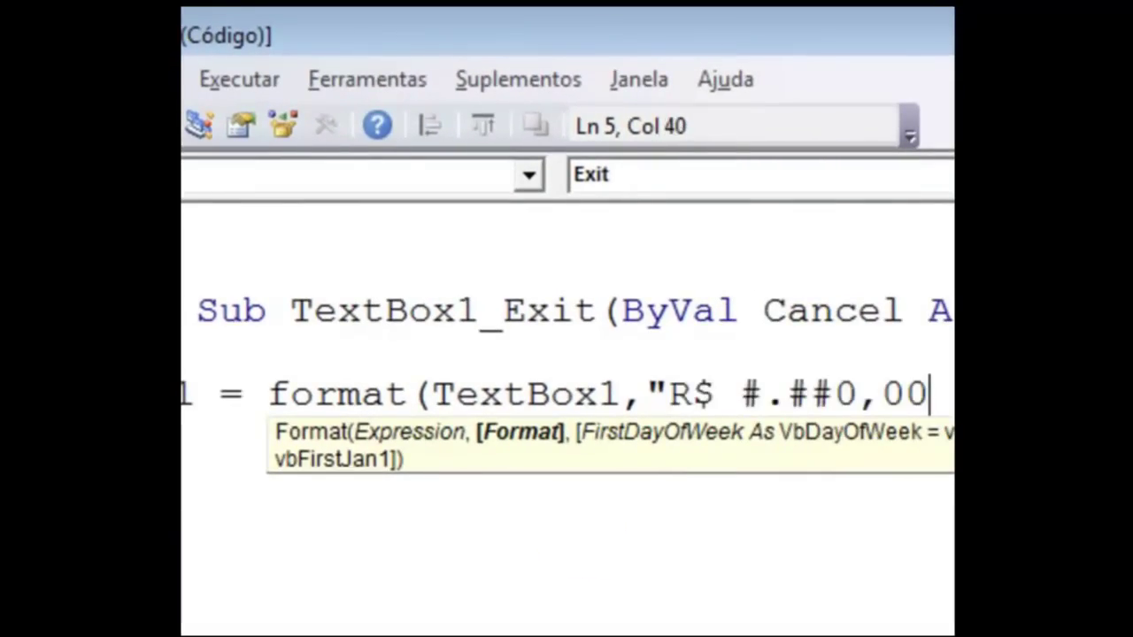
type("\"")
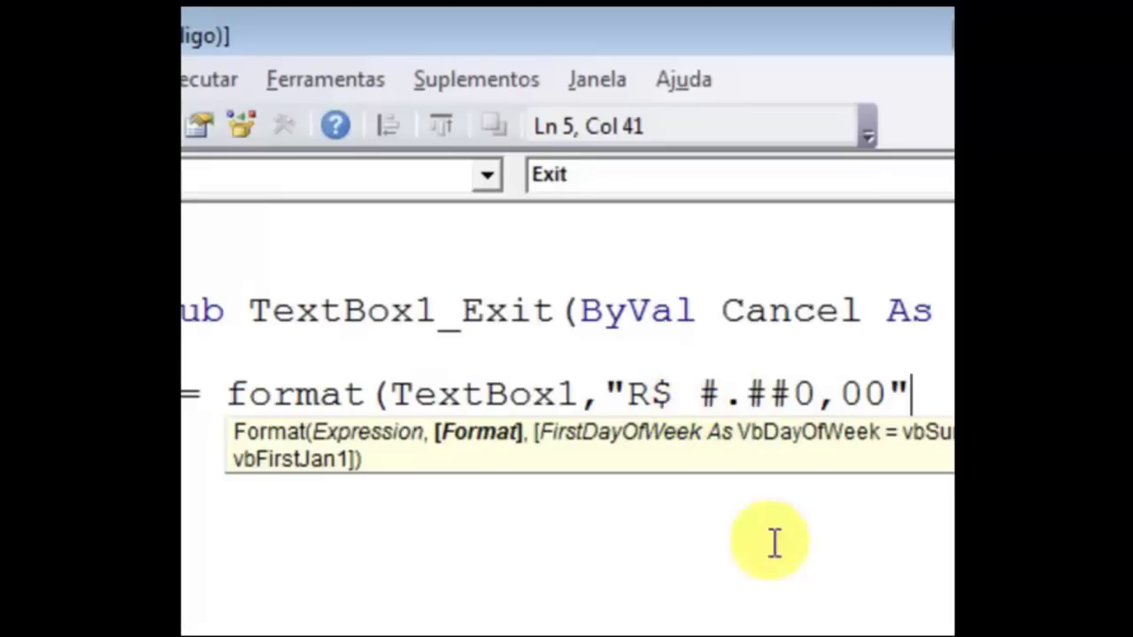
type(")")
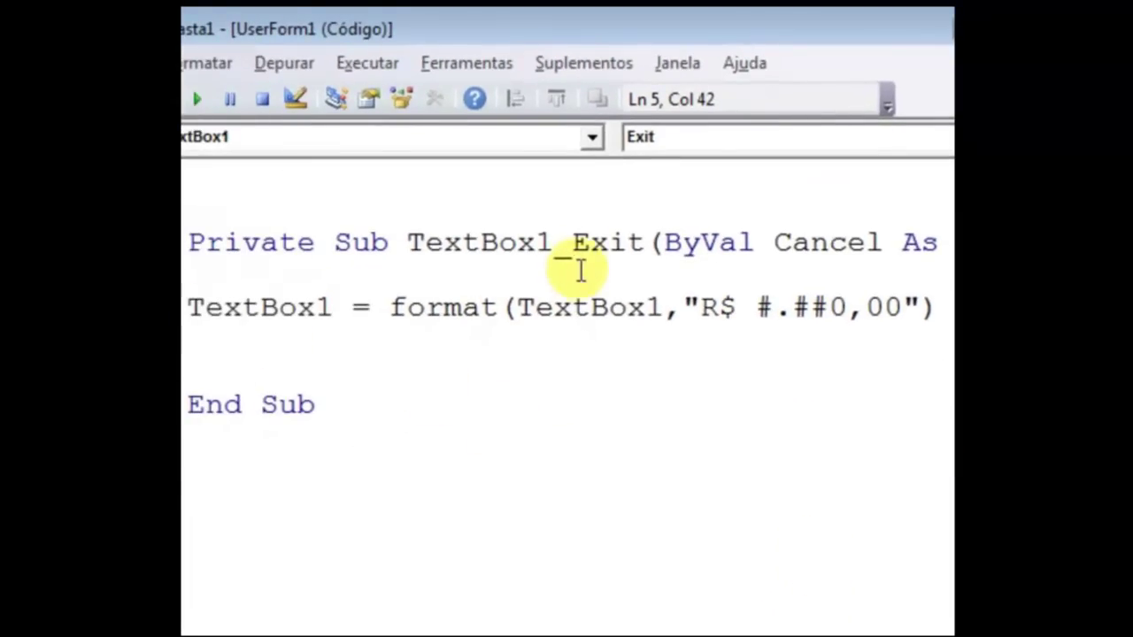
- Commit the Format line, then highlight Exit, TextBox1, Format and the "R$ #.##0,00" pattern
left_click(580, 241)
left_click_drag(579, 241, 648, 239)
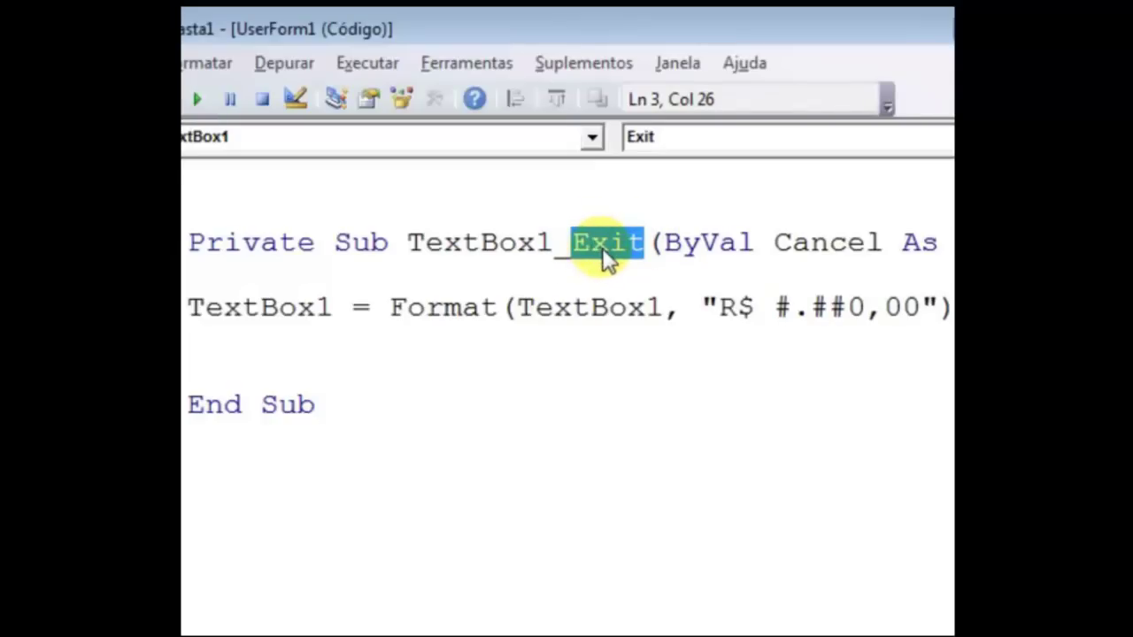
left_click_drag(407, 241, 553, 241)
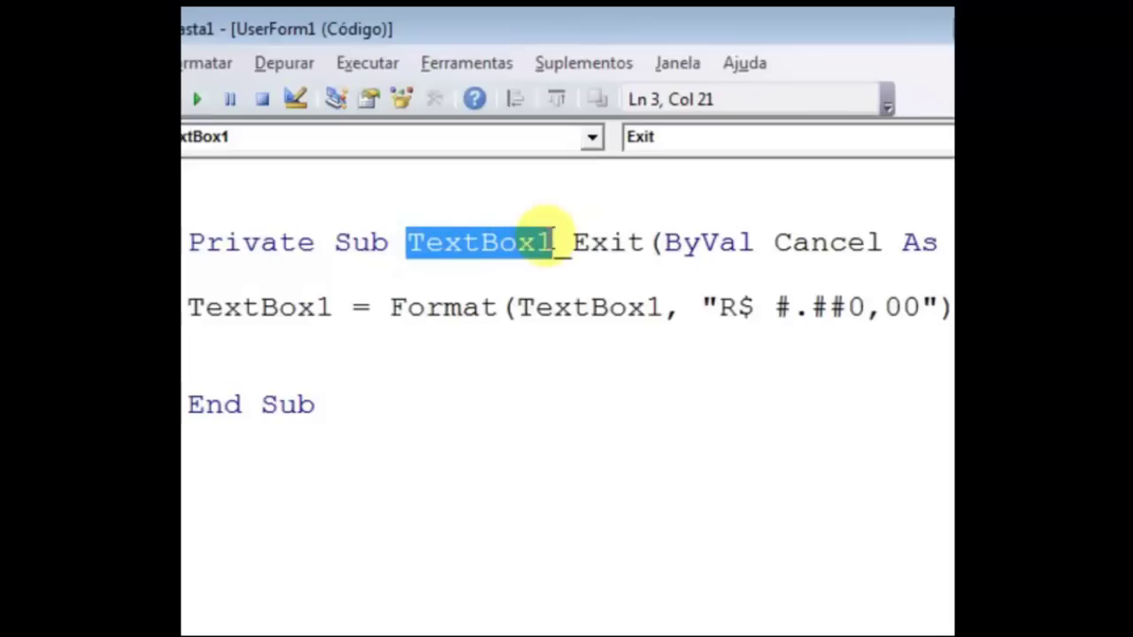
left_click_drag(190, 309, 327, 304)
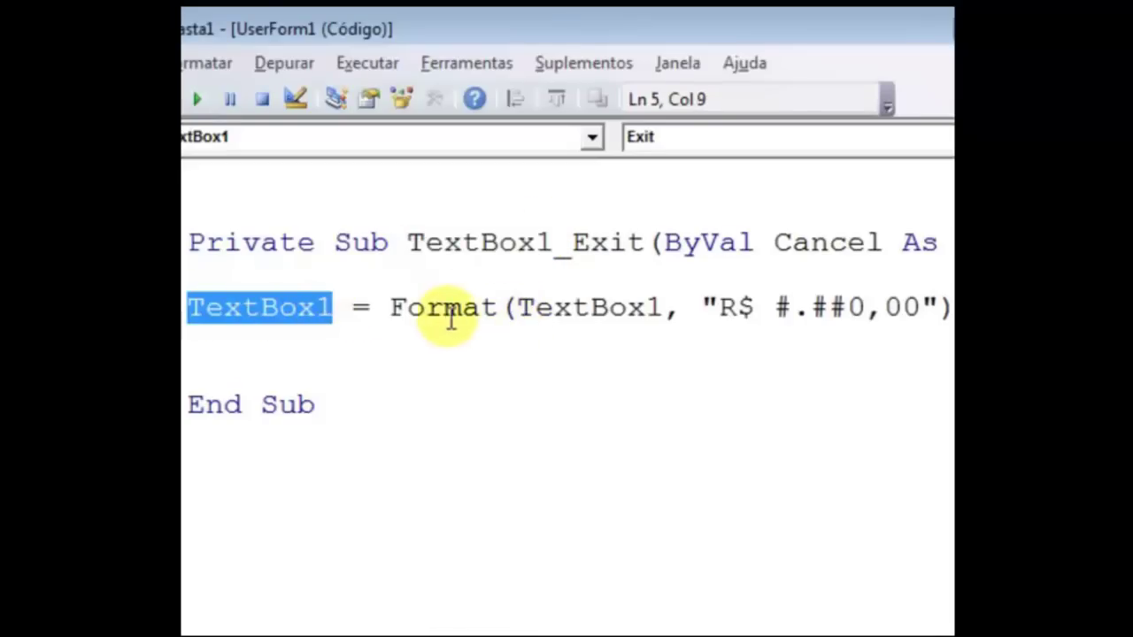
left_click_drag(519, 309, 660, 301)
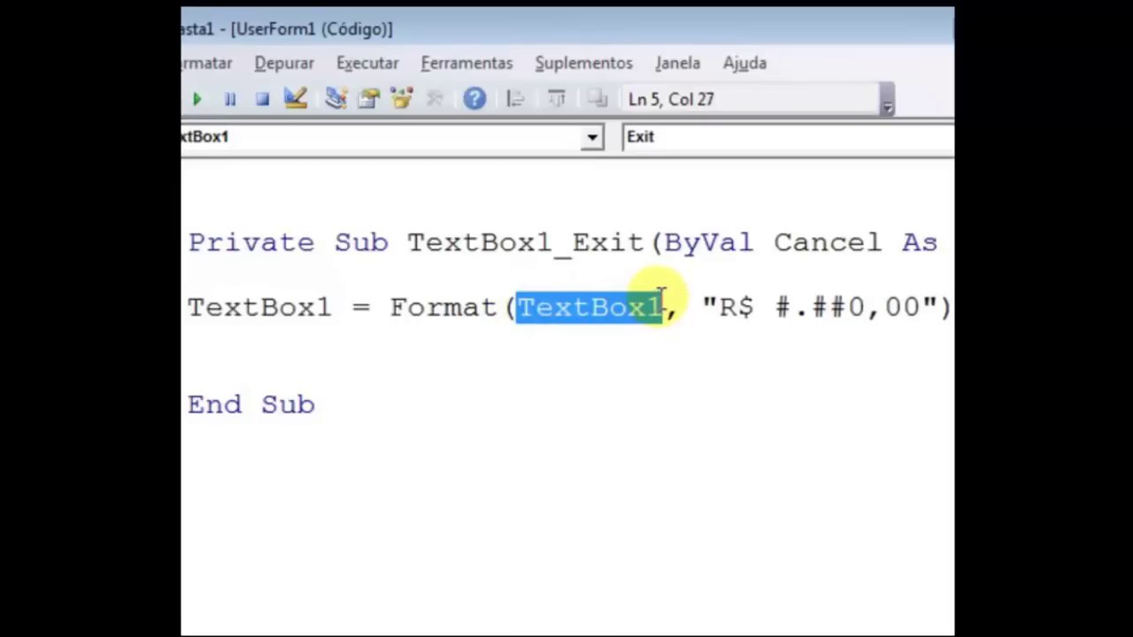
left_click_drag(499, 308, 397, 310)
left_click_drag(704, 307, 947, 307)
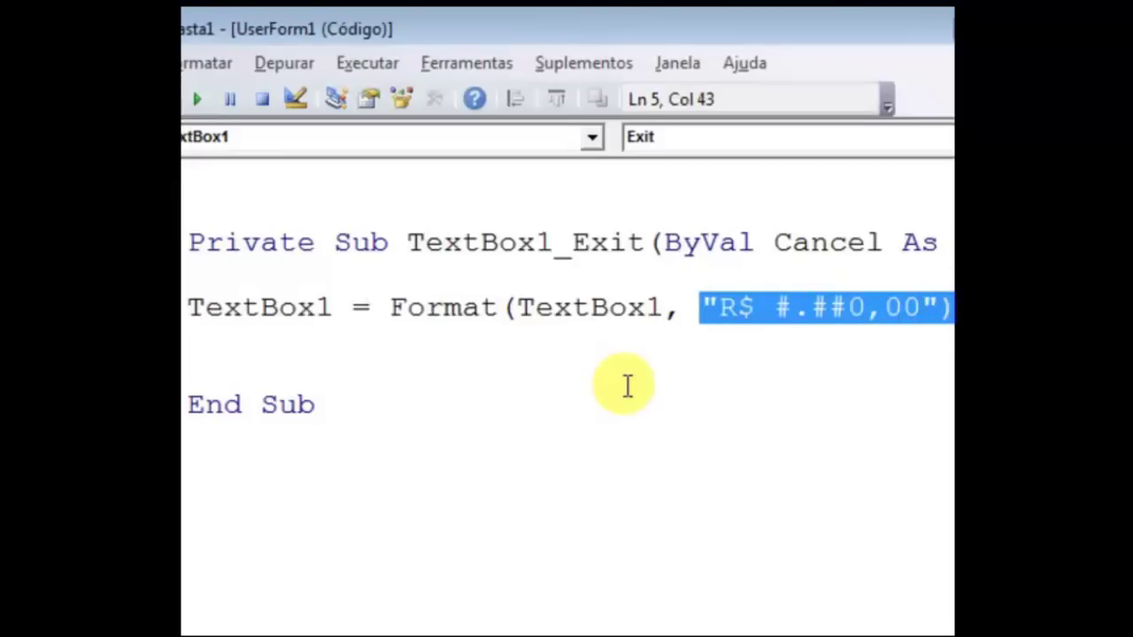
left_click(625, 383)
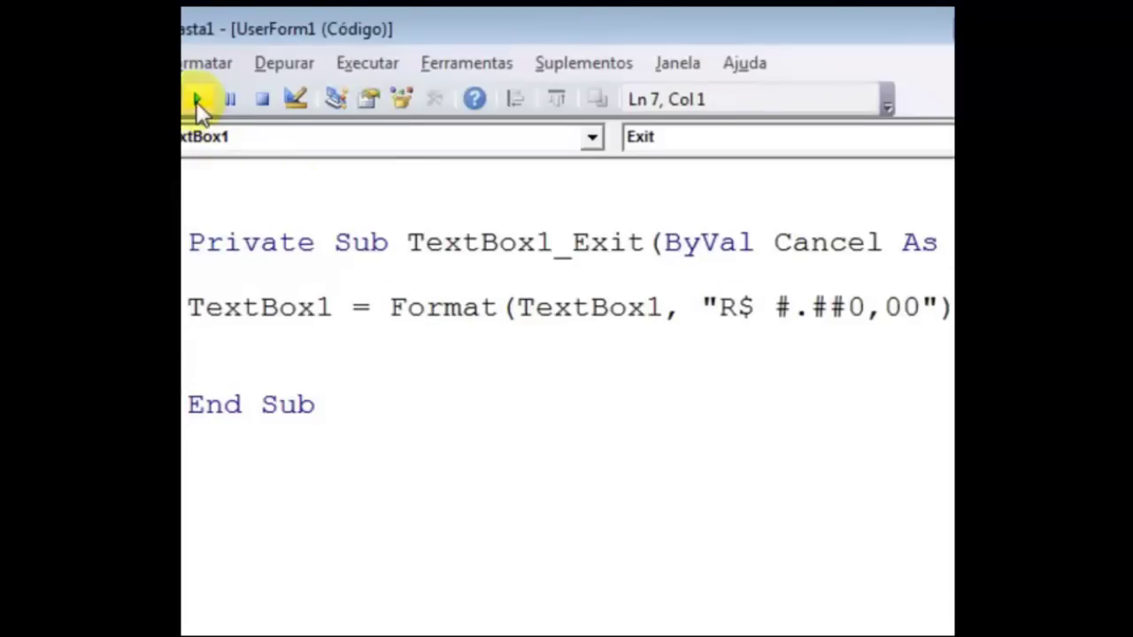
- Run UserForm1, enter 777 in TextBox1 and leave it to get R$ 777,00000, then close
left_click(195, 101)
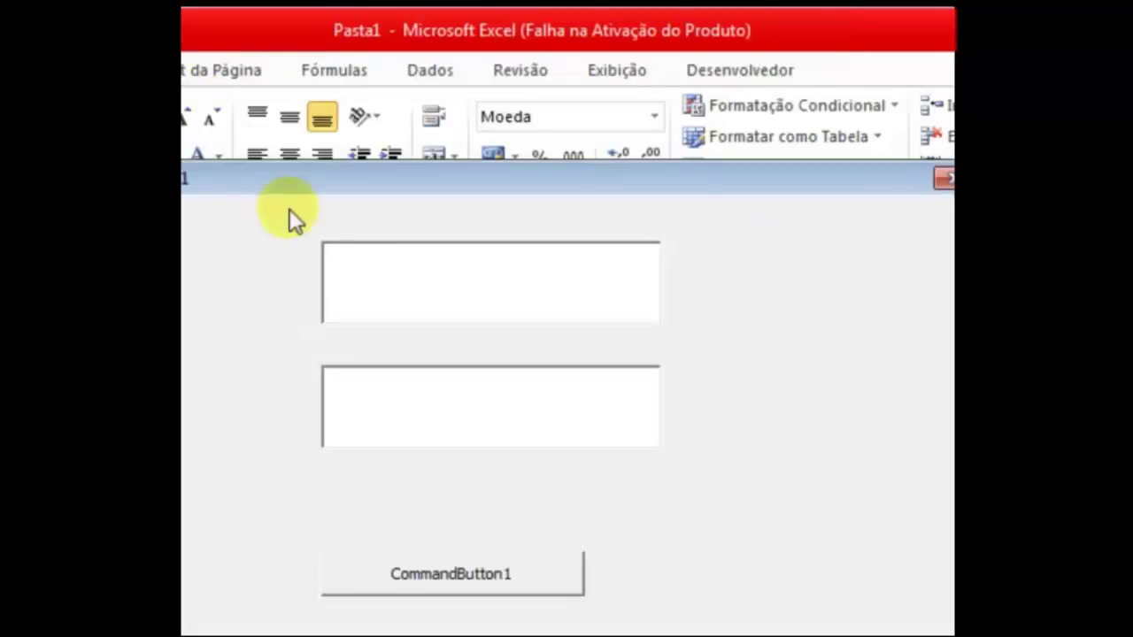
type("777")
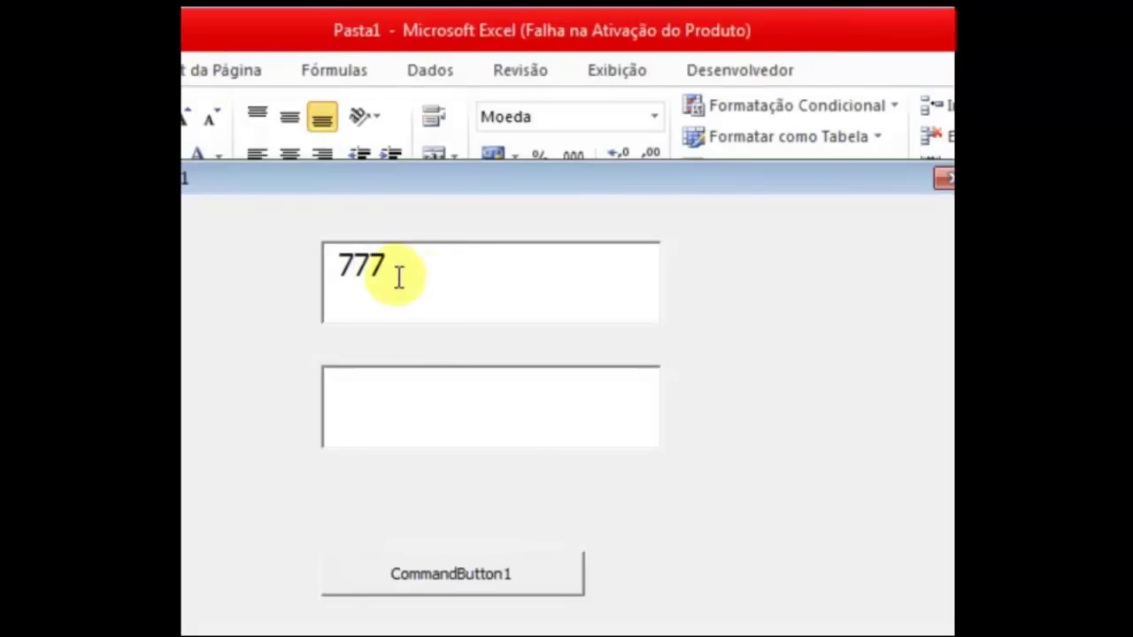
left_click(430, 414)
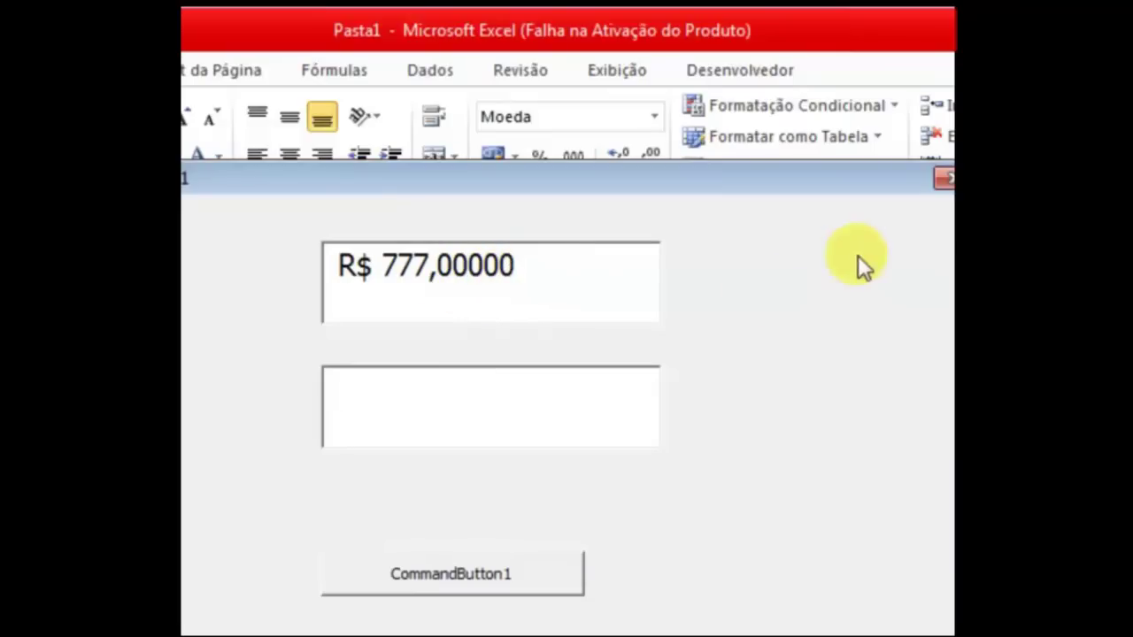
left_click(946, 178)
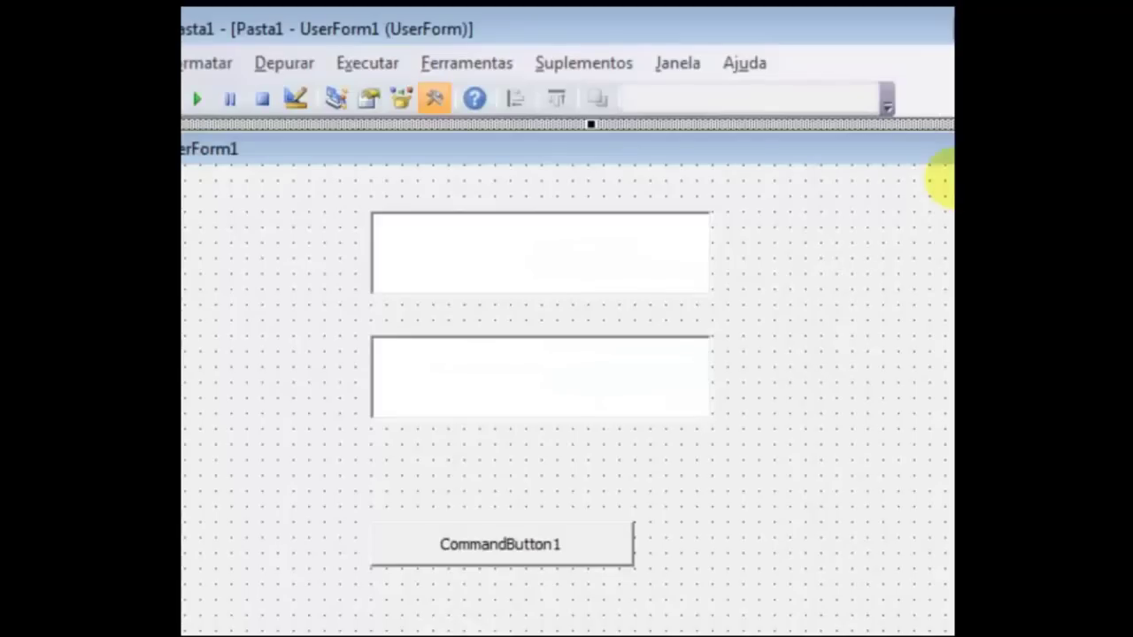
- Change TextBox1's format pattern to "R$ #,##0.00" and run UserForm1 again
left_click(550, 250)
double_click(549, 247)
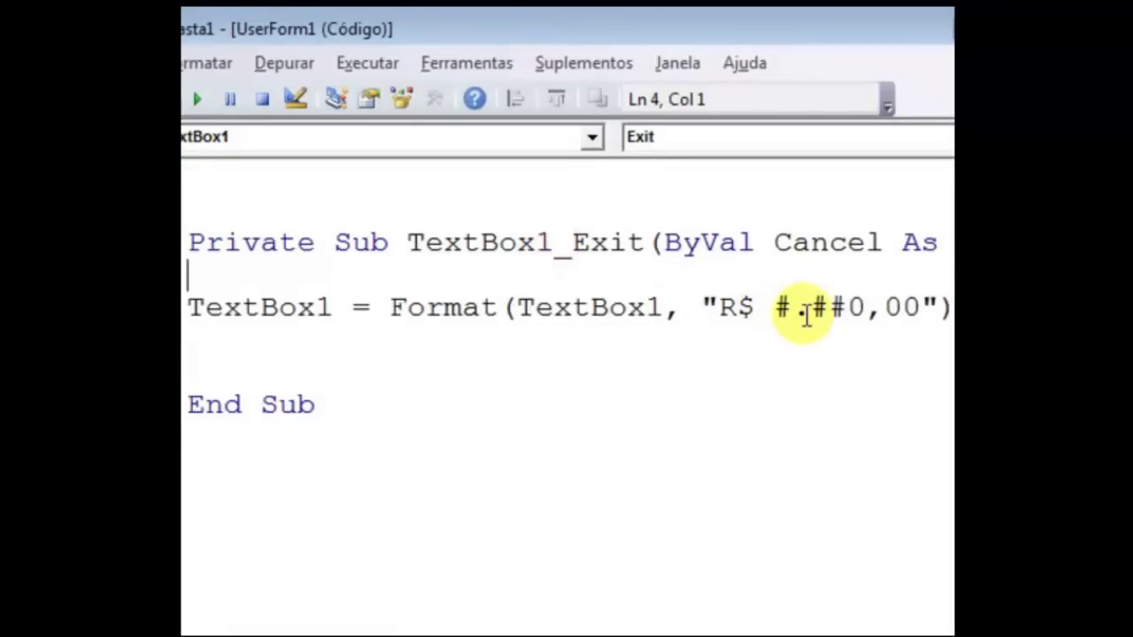
left_click(807, 312)
key("BackSpace")
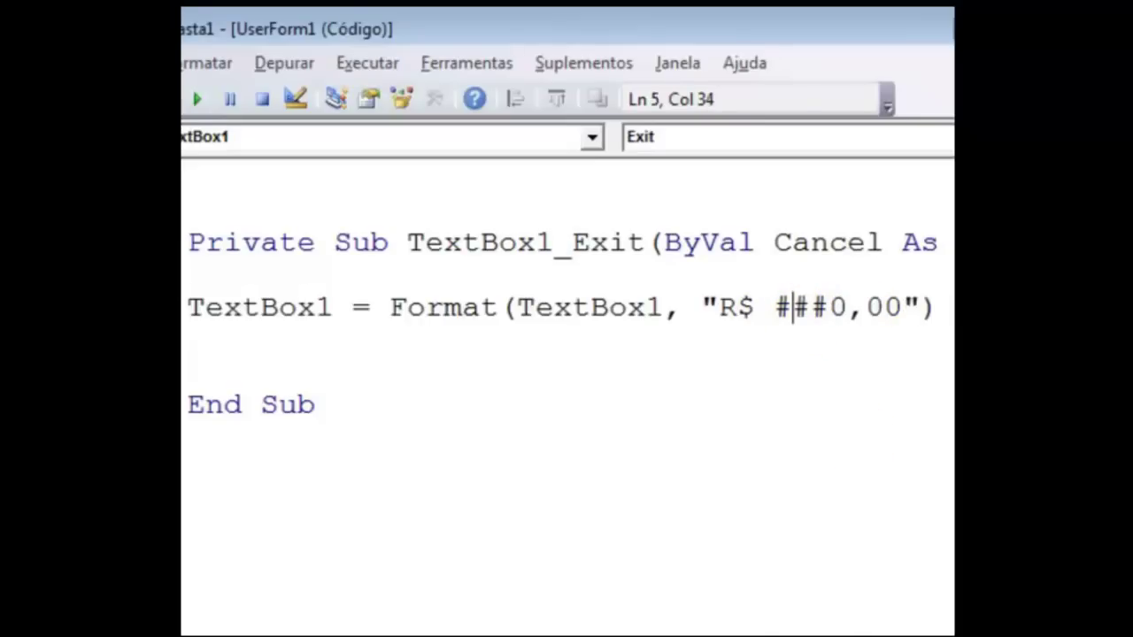
type(",")
left_click(883, 308)
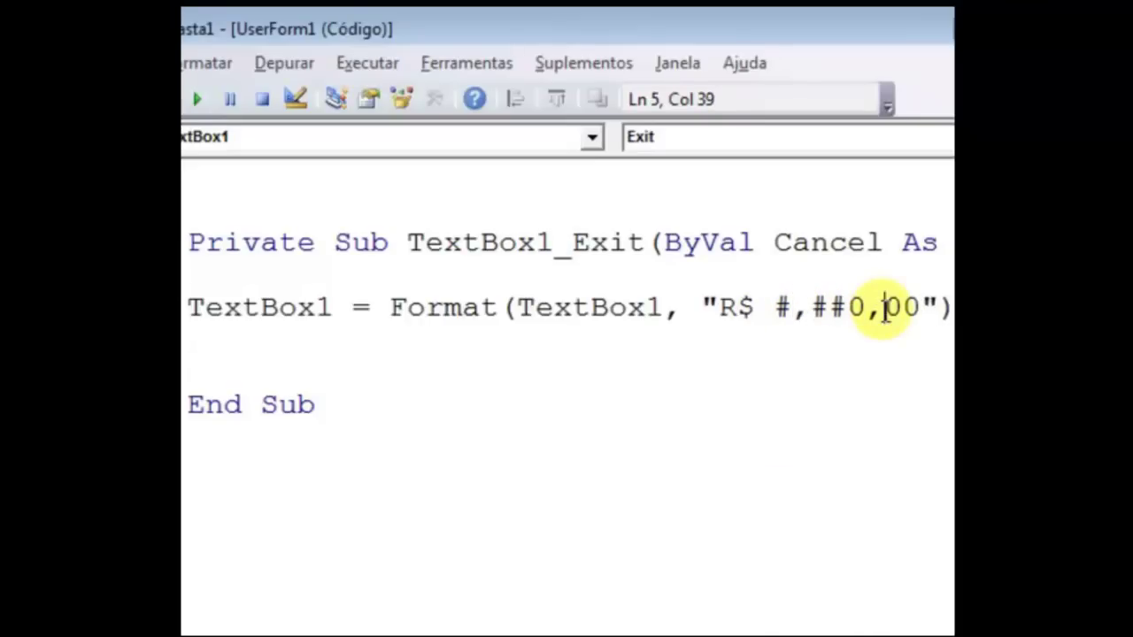
key("BackSpace")
type(".")
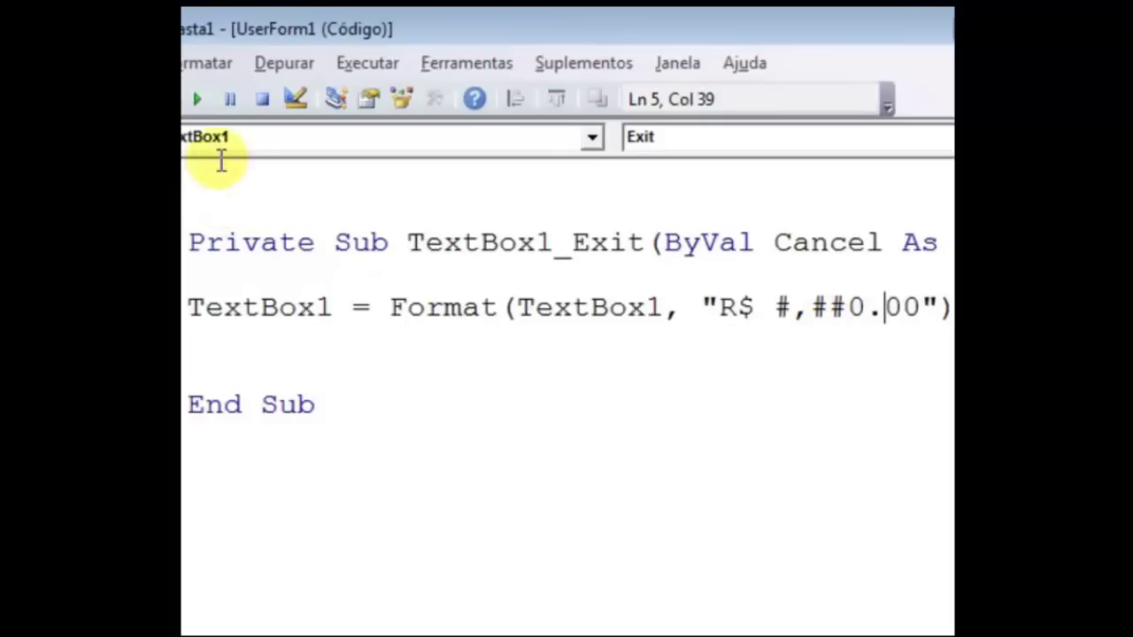
left_click(195, 100)
- Test TextBox1: 7777 becomes R$ 7.777,00 and ,5 becomes R$ 0,50, then close the form
type("7777")
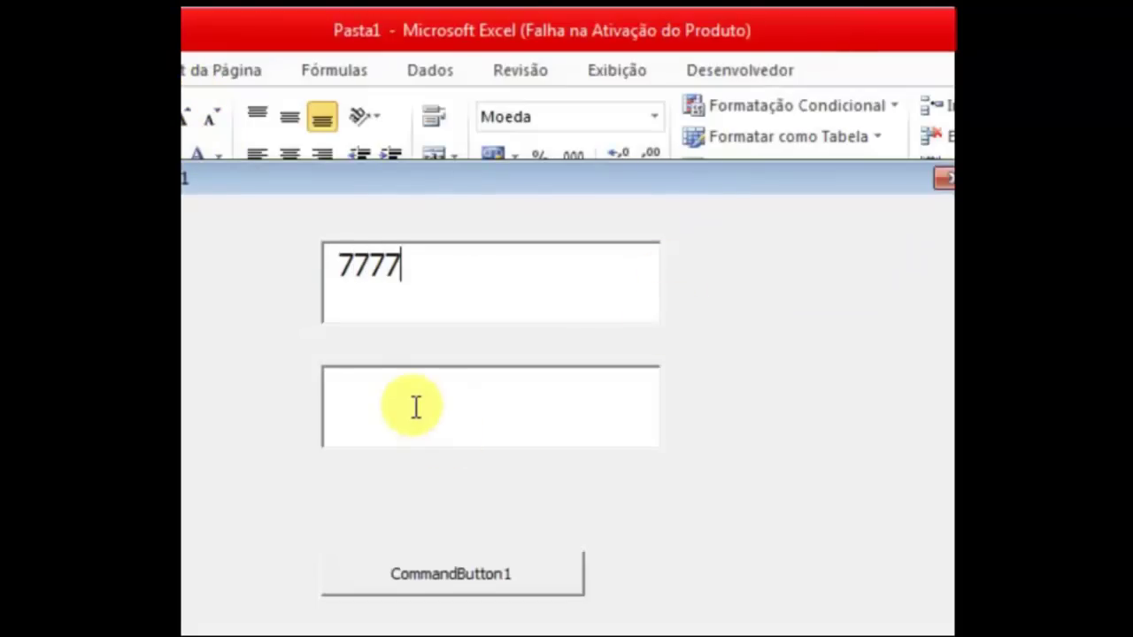
left_click(415, 408)
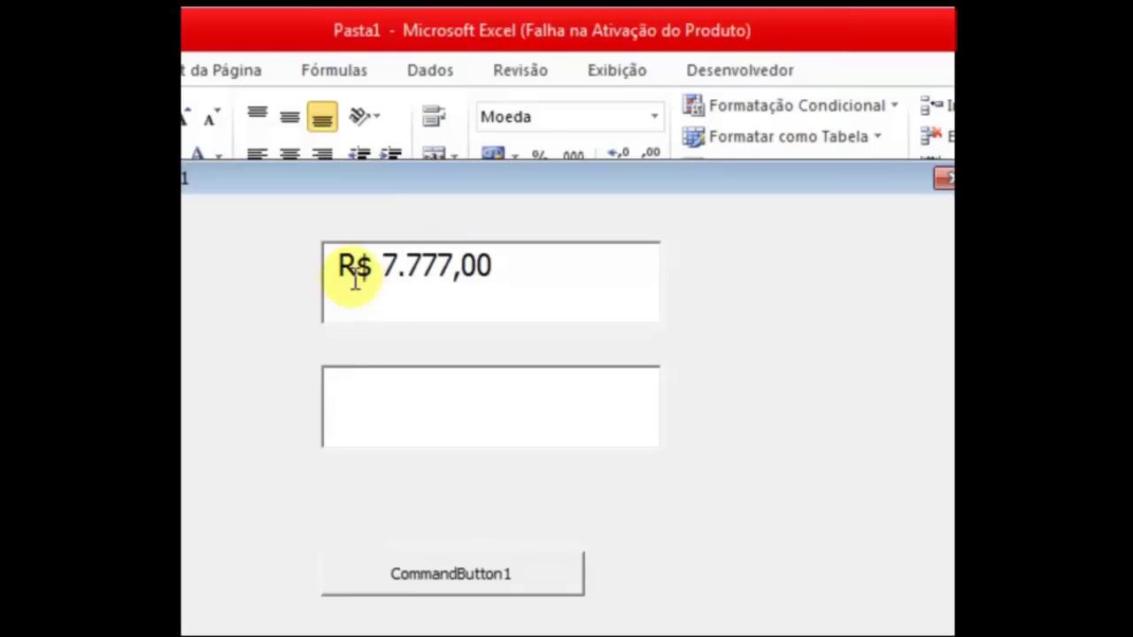
double_click(410, 276)
left_click(398, 278)
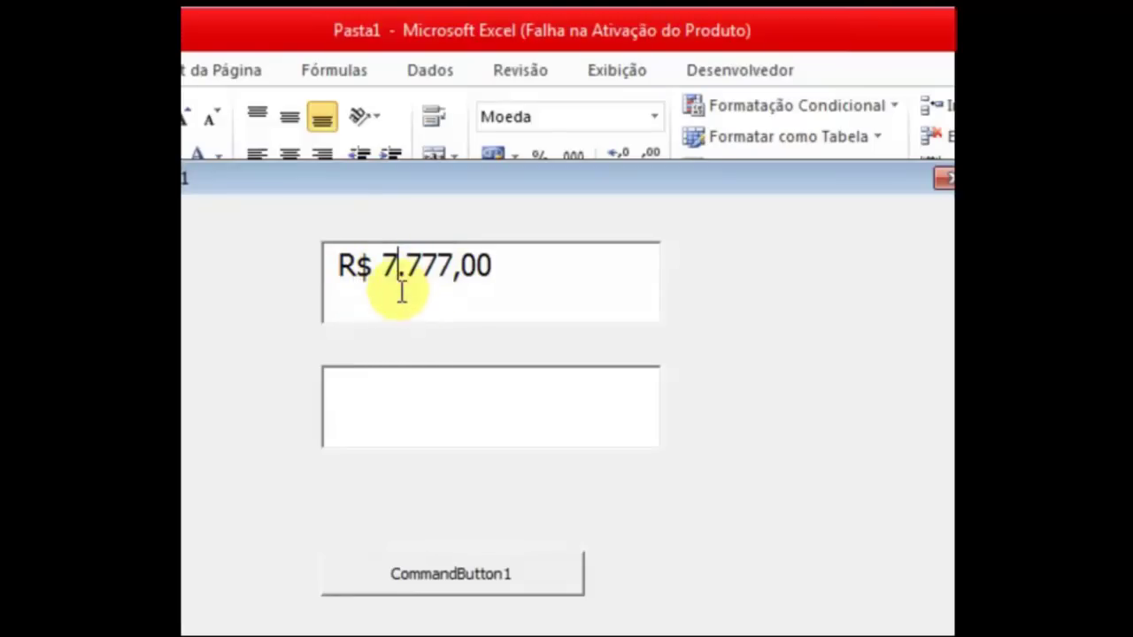
mouse_move(398, 278)
left_mouse_down()
mouse_move(496, 262)
mouse_move(237, 266)
left_mouse_up()
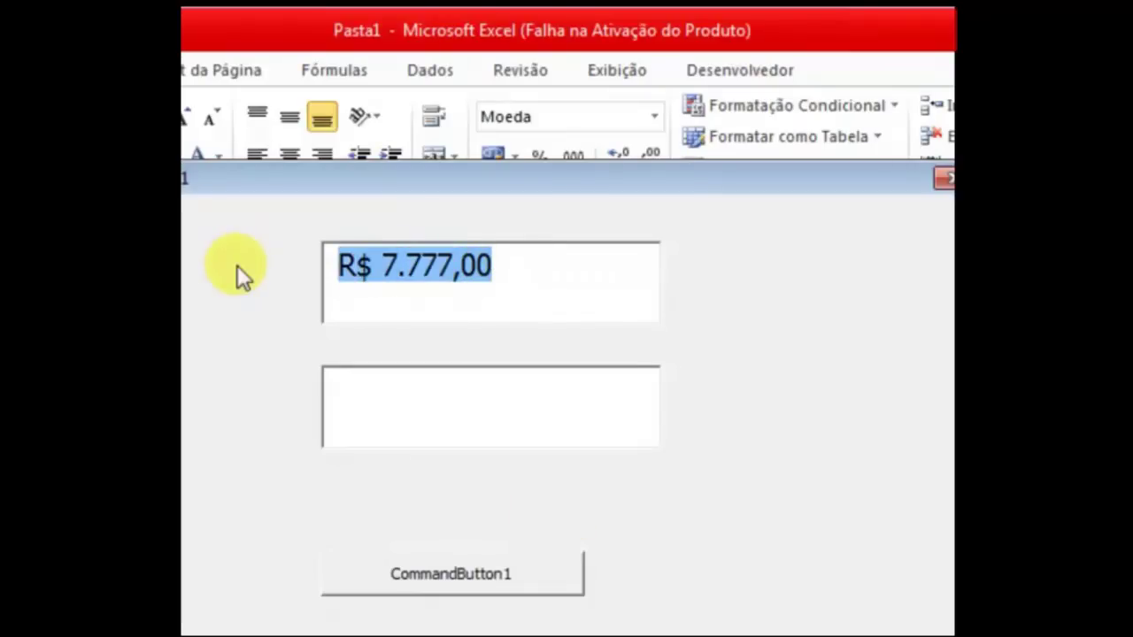
type(",5")
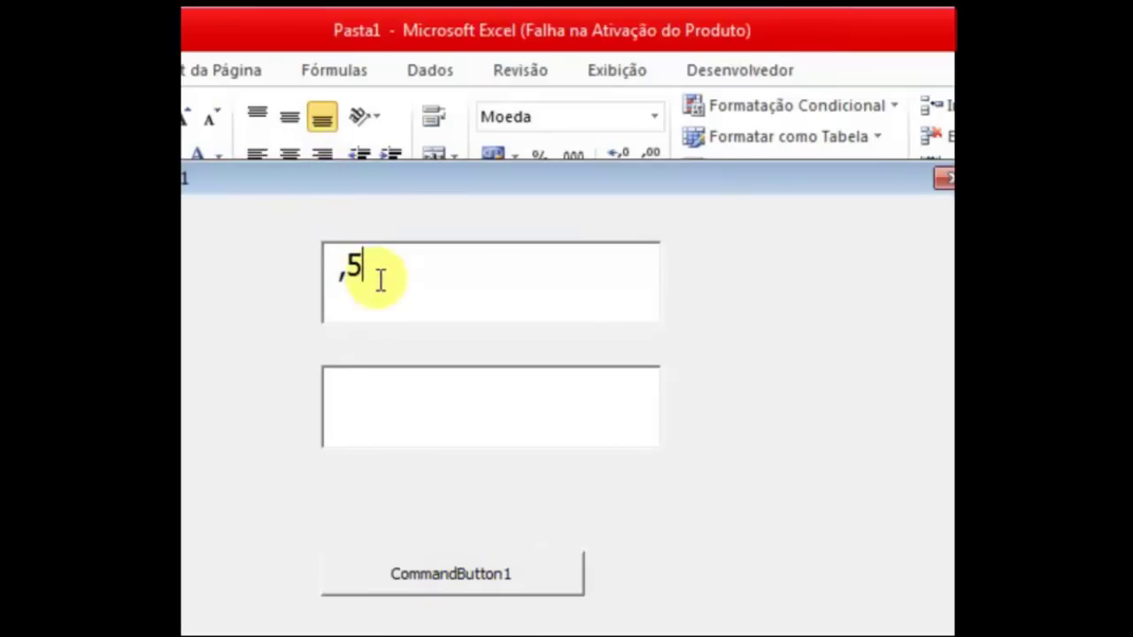
left_click(466, 571)
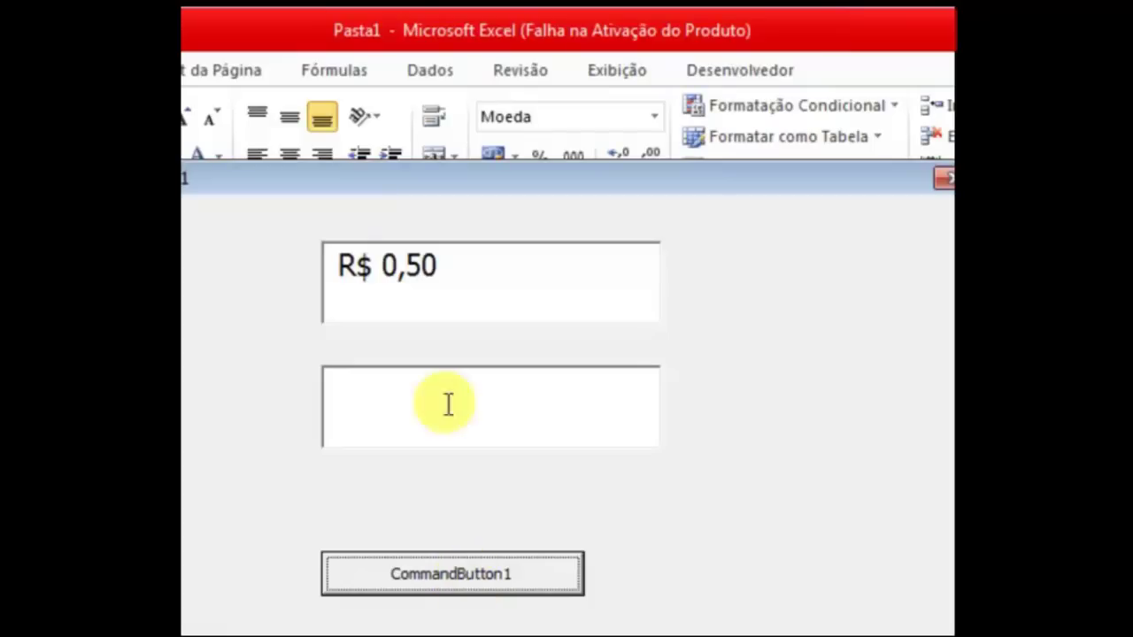
left_click(376, 267)
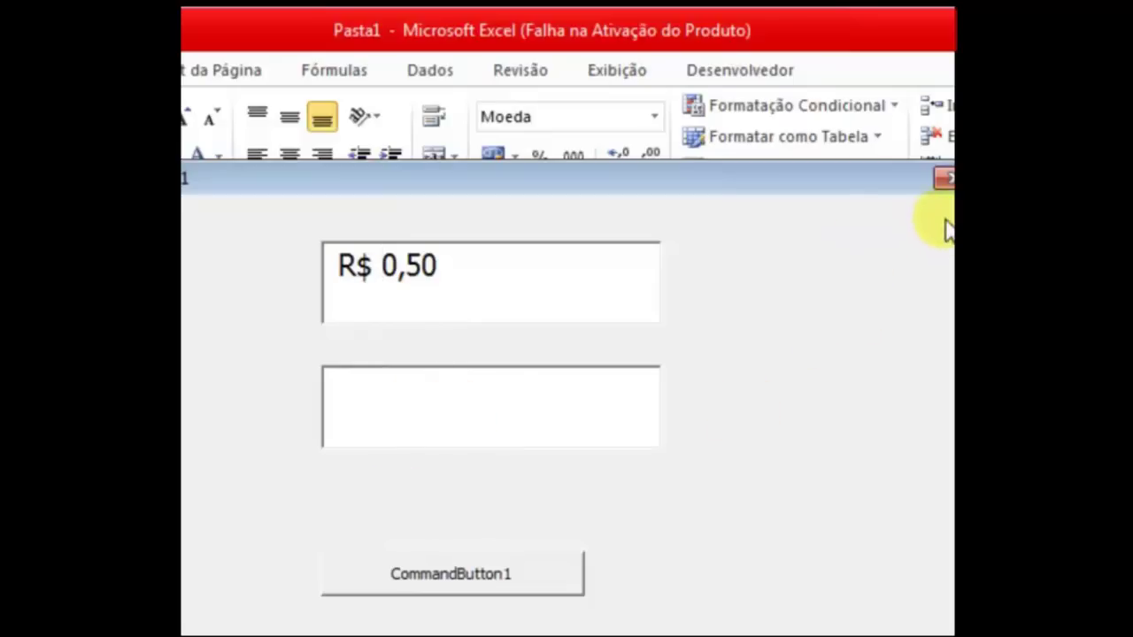
left_click(943, 178)
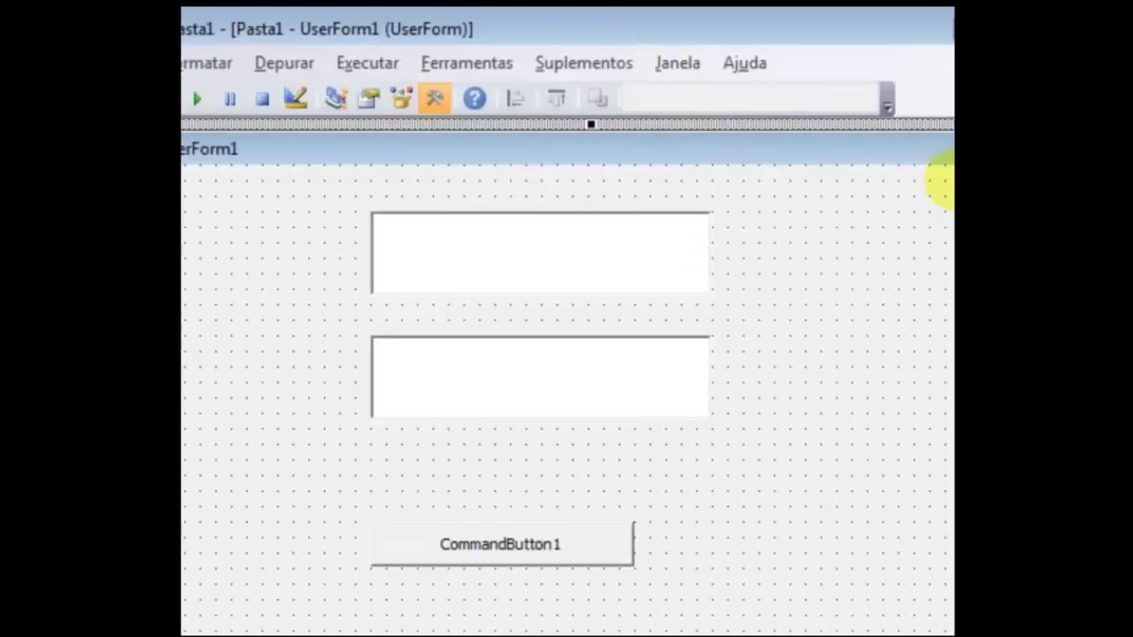
- Open TextBox2's code and create its Exit event procedure from the event list
double_click(458, 390)
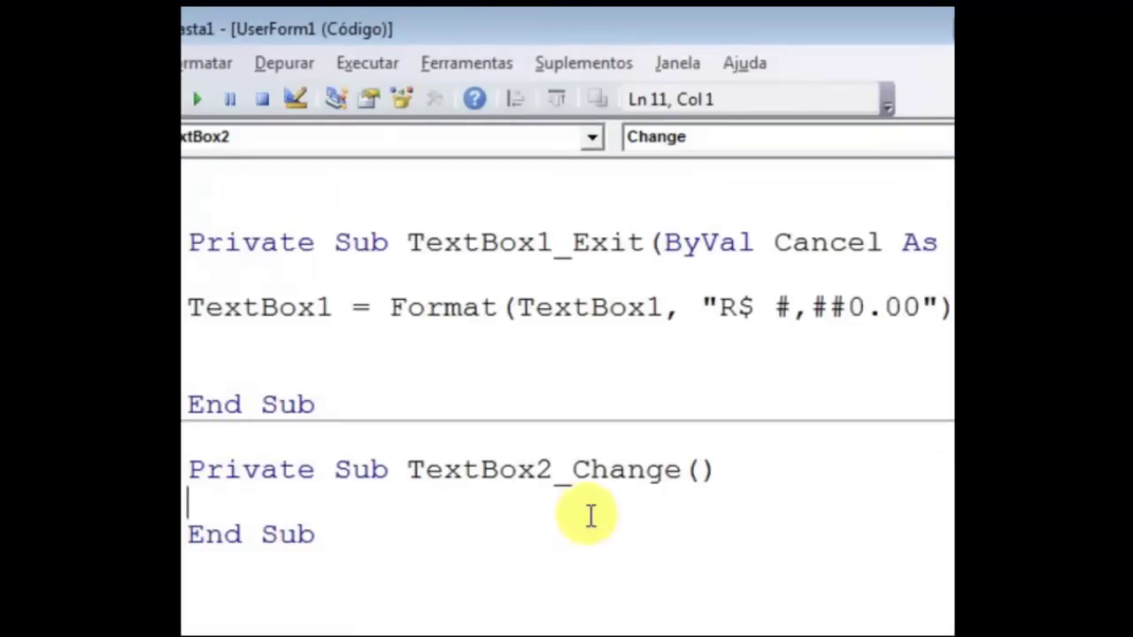
left_click_drag(572, 470, 651, 470)
left_click_drag(615, 425, 627, 423)
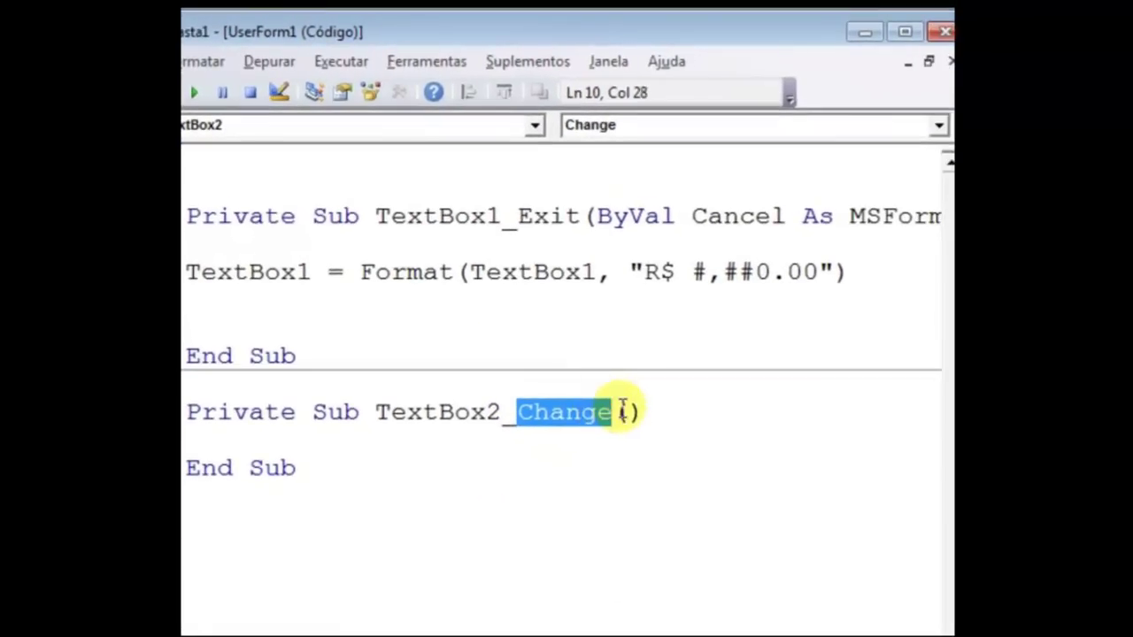
left_click(939, 127)
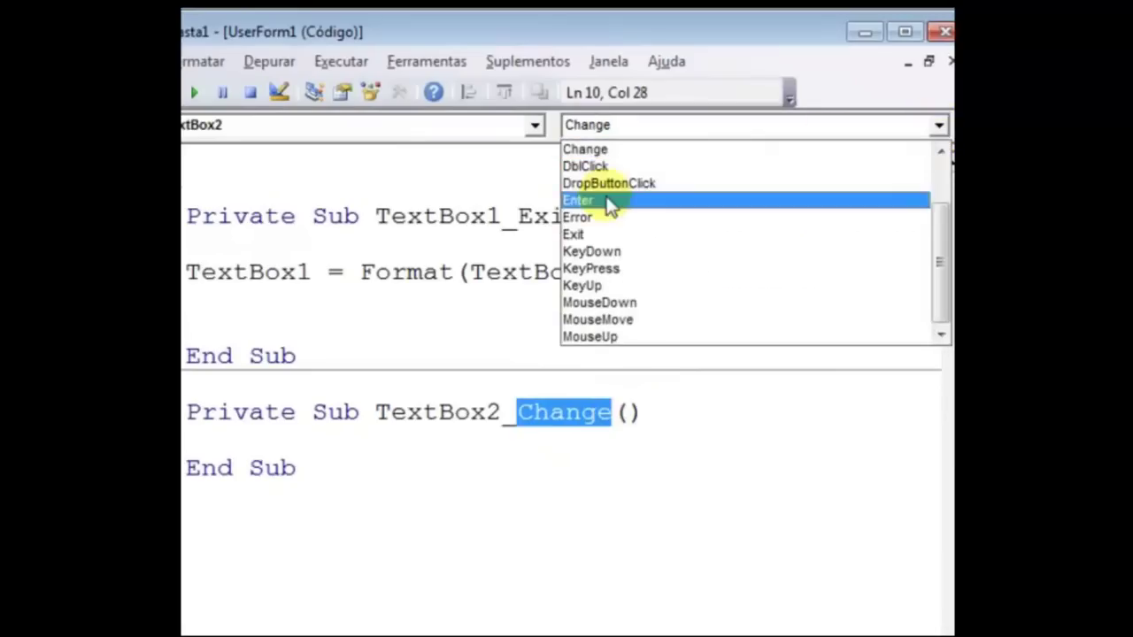
left_click(603, 235)
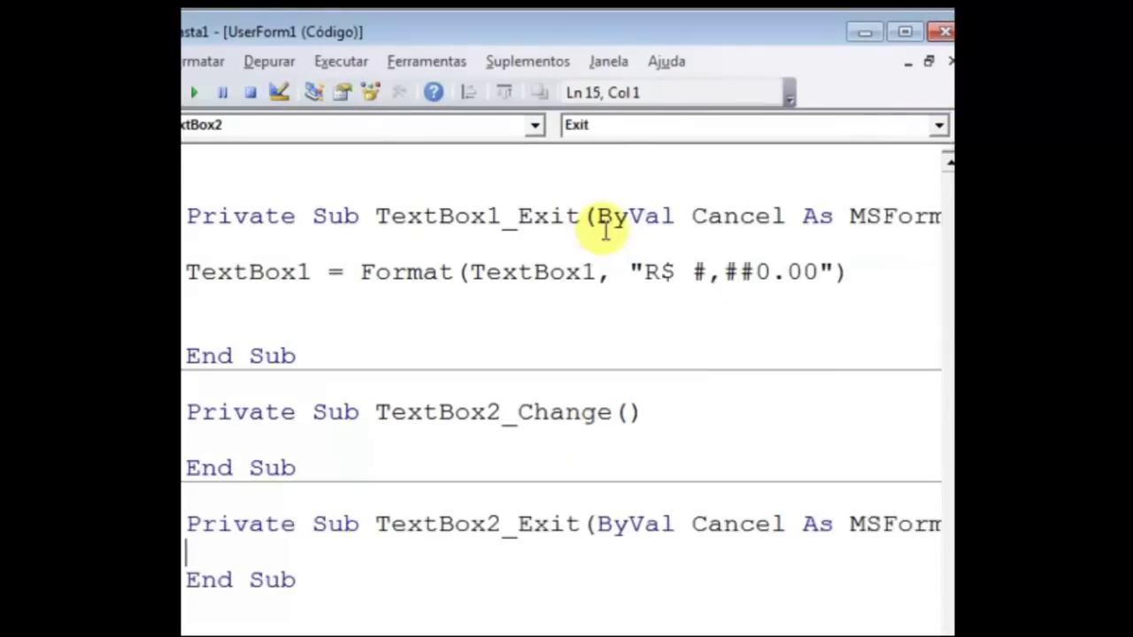
- Delete the unwanted TextBox2_Change procedure and highlight Exit and TextBox2 in the new header
left_click_drag(216, 524, 514, 524)
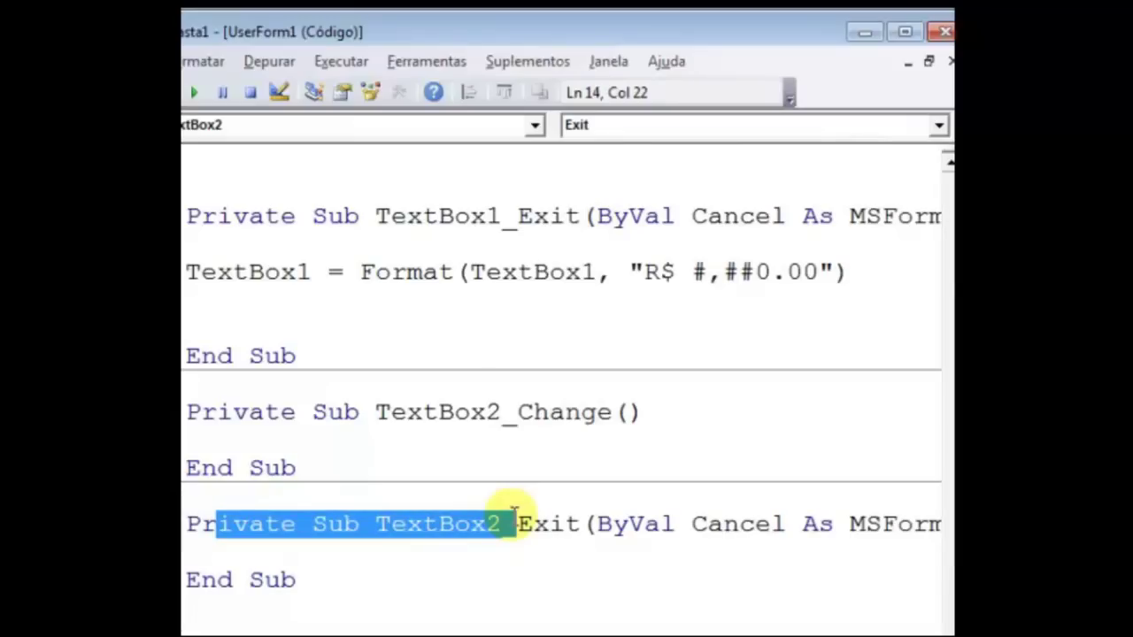
left_click_drag(187, 413, 312, 468)
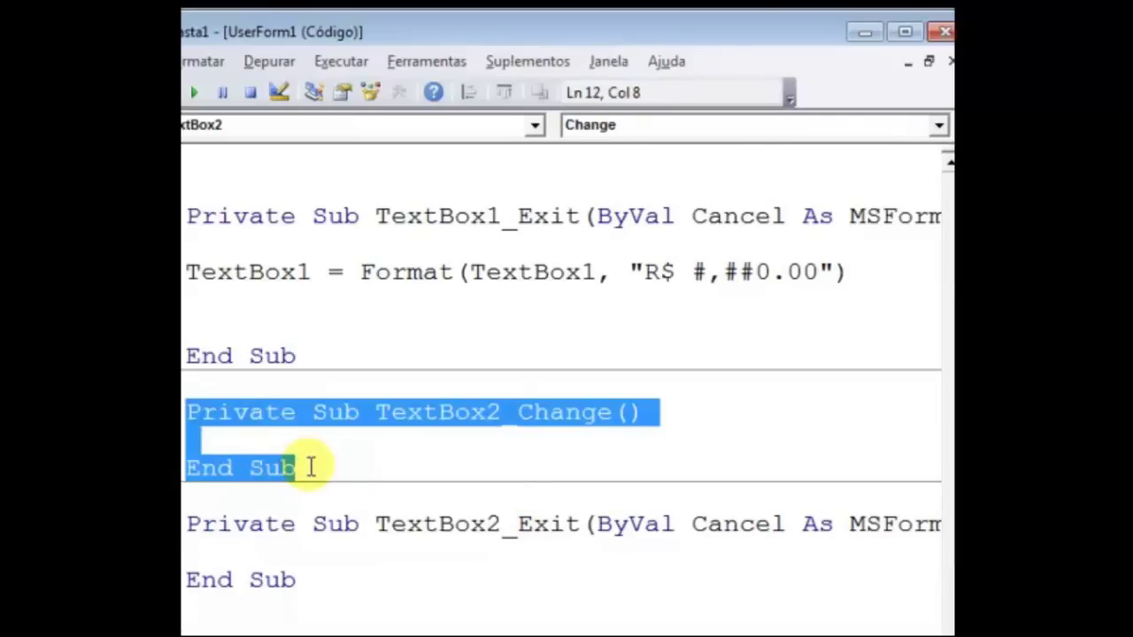
key("Delete")
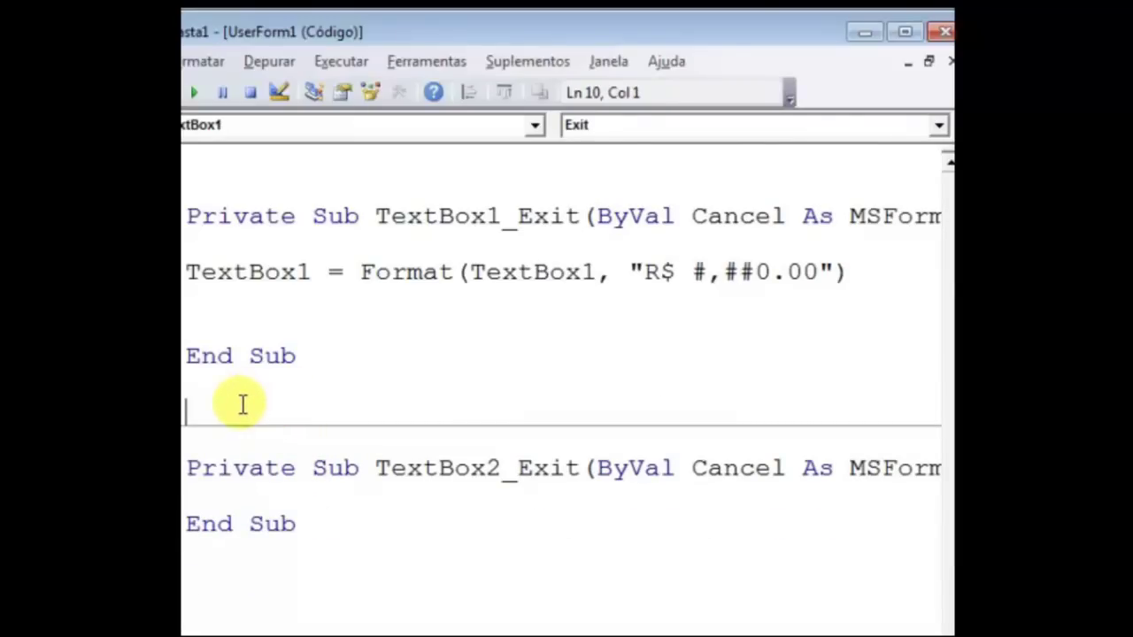
left_click(232, 508)
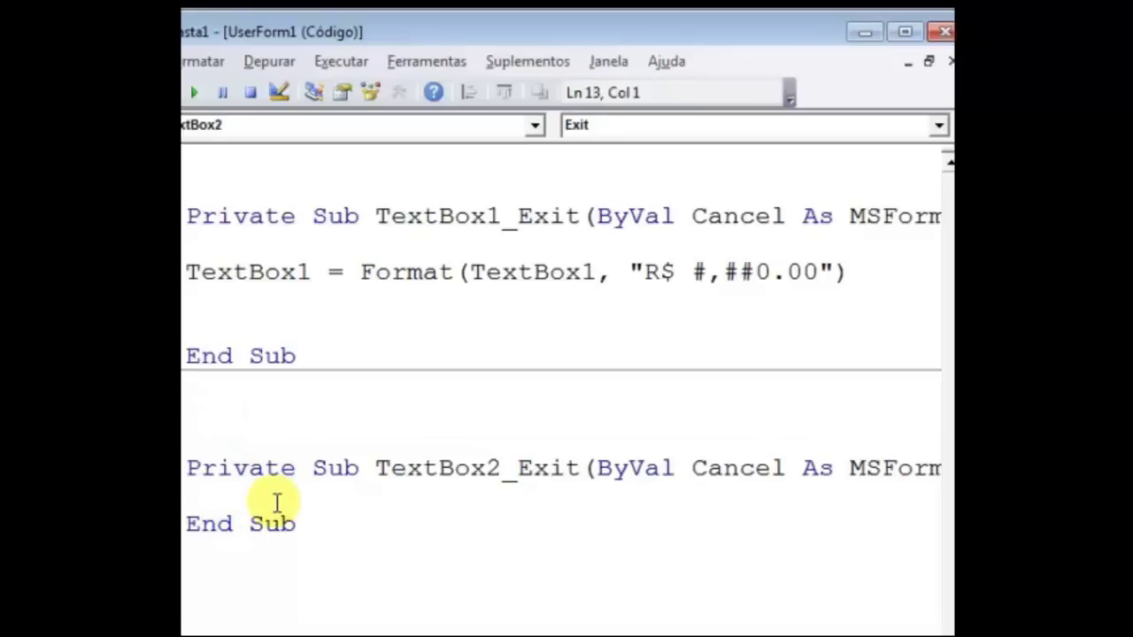
left_click(519, 467)
left_click_drag(519, 467, 580, 468)
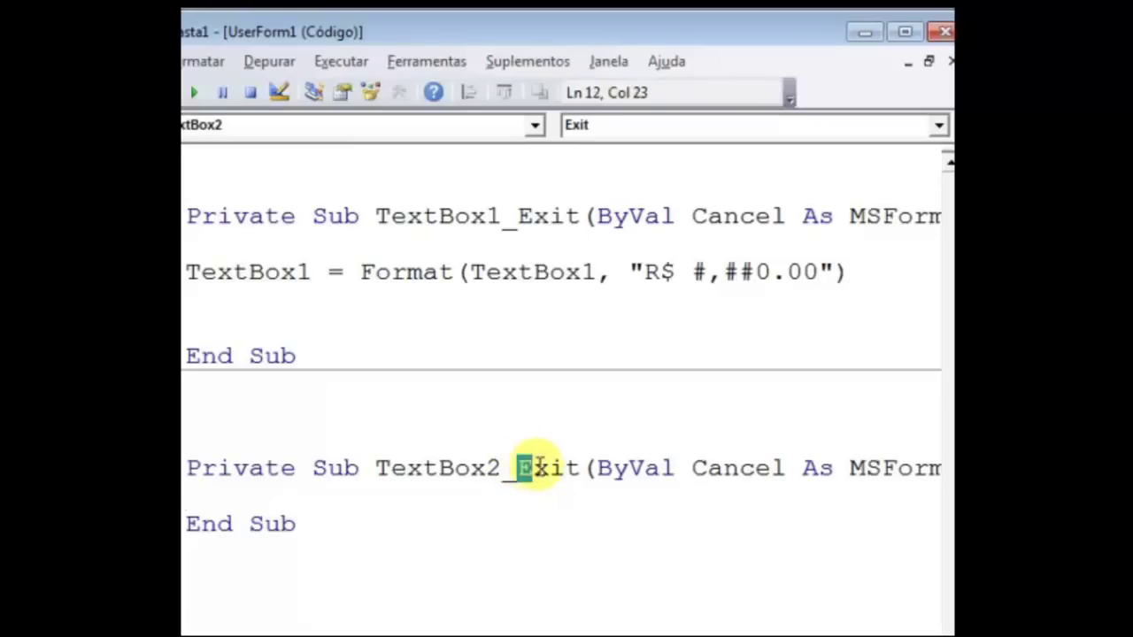
left_click_drag(501, 468, 375, 469)
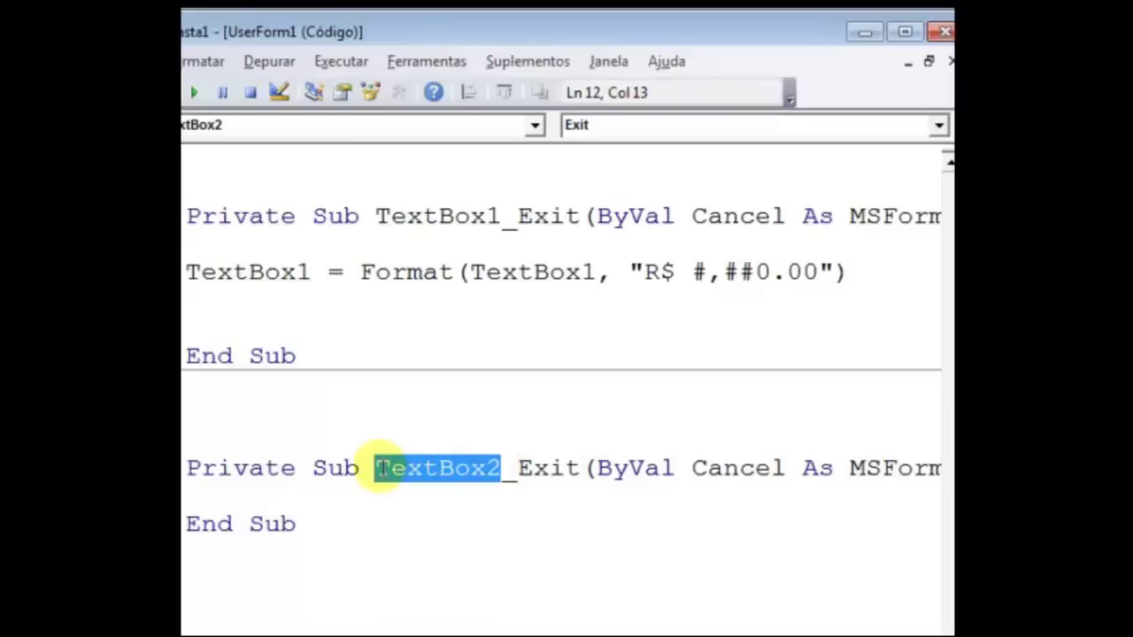
- Start the TextBox2 = line via IntelliSense and dismiss the compile error
left_click(285, 498)
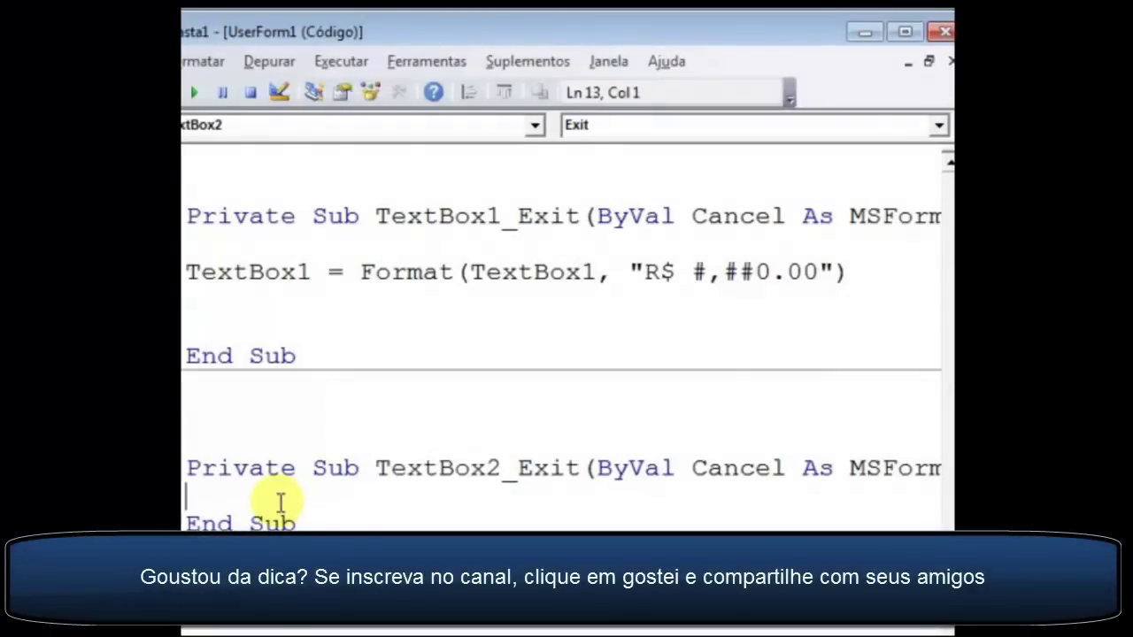
type("text")
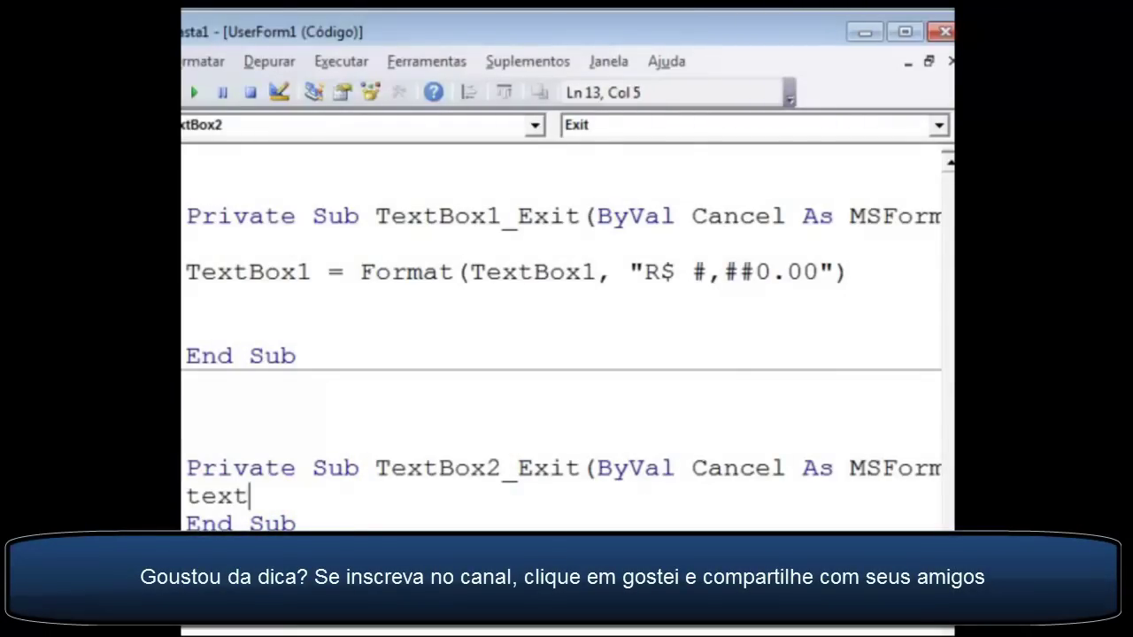
key("ctrl+space")
key("Down")
key("Tab")
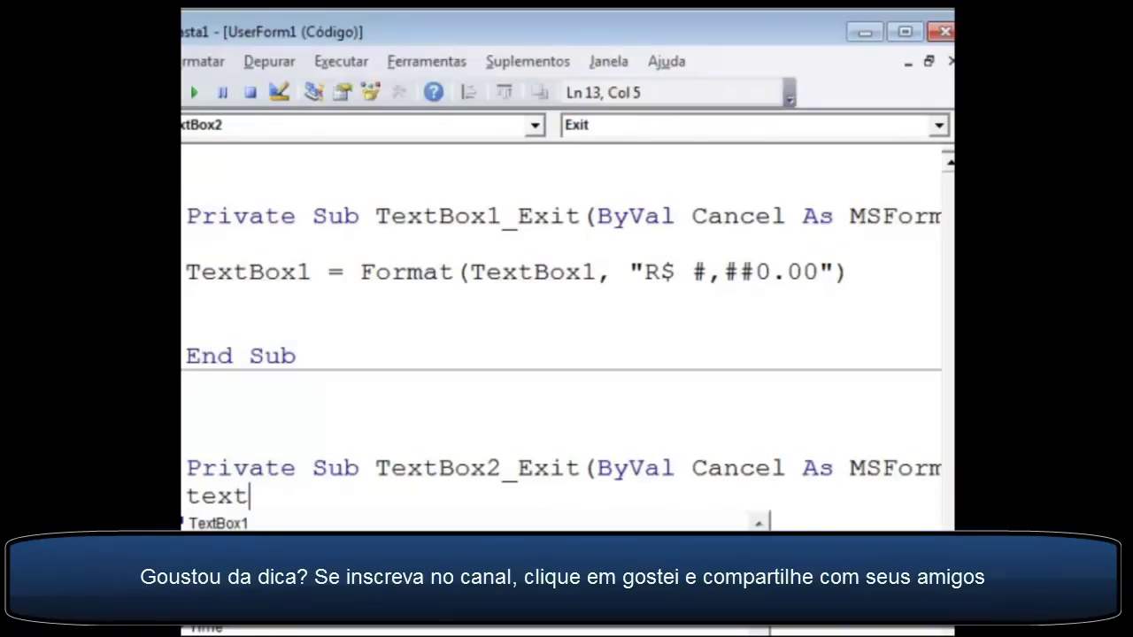
type("=")
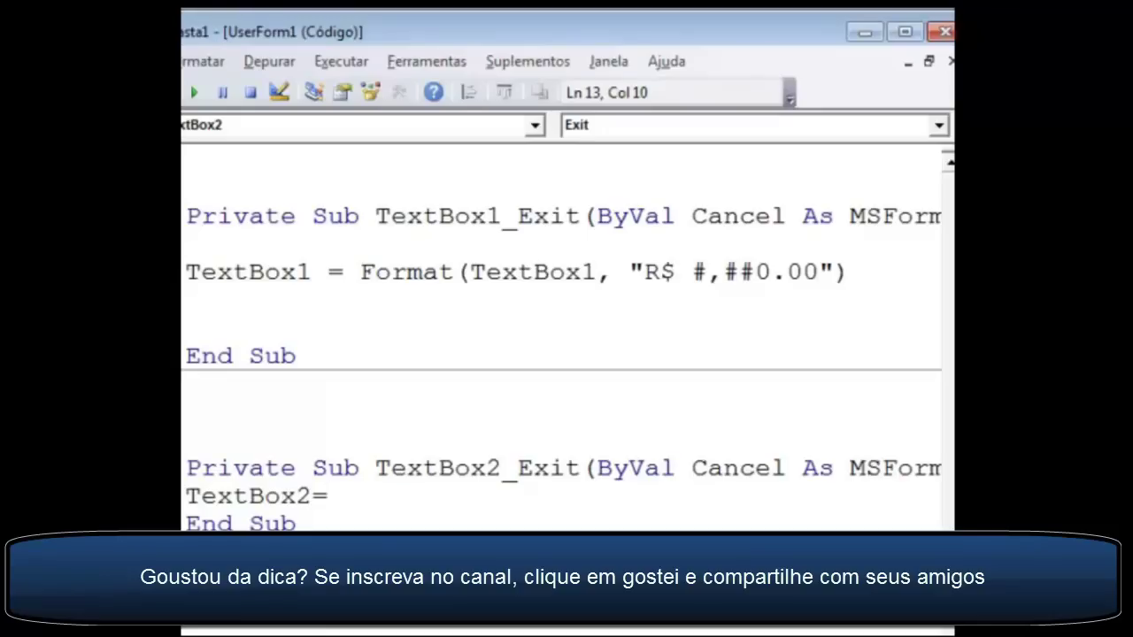
left_click(359, 276)
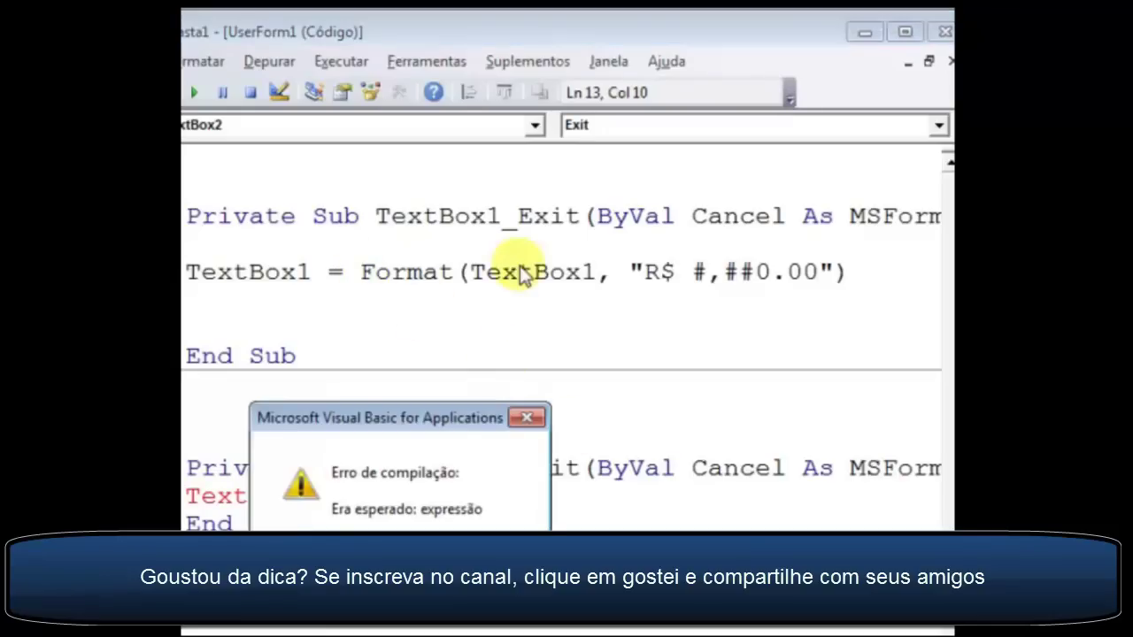
key("Return")
left_click_drag(359, 273, 851, 270)
left_click(372, 497)
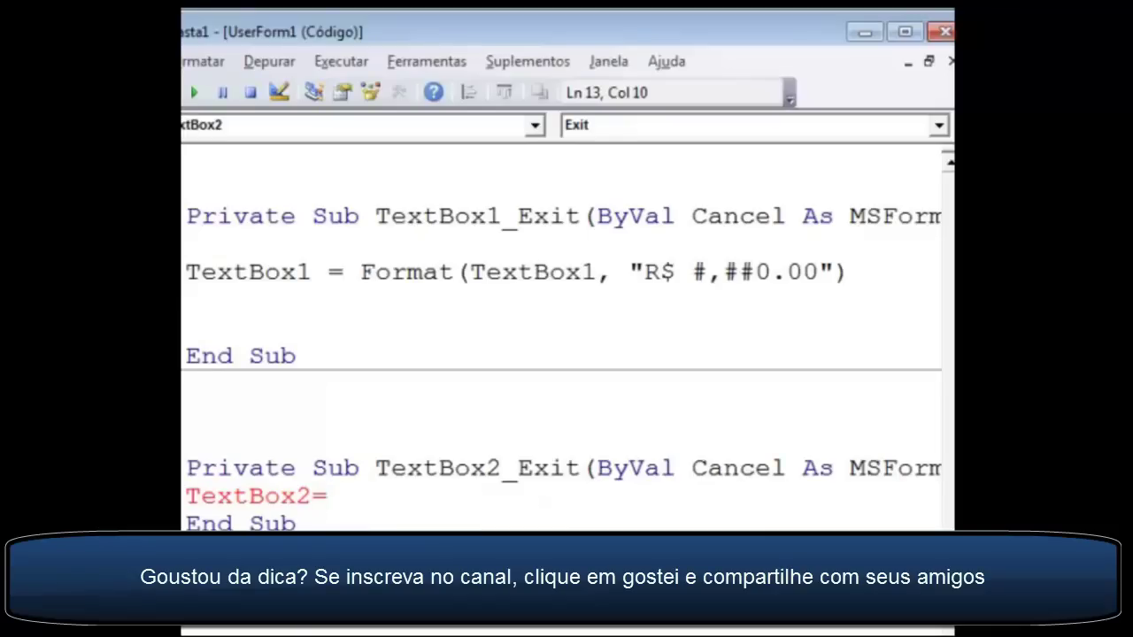
- Complete the line as format(TextBox2,"R$ #.##0,00")
type("format(")
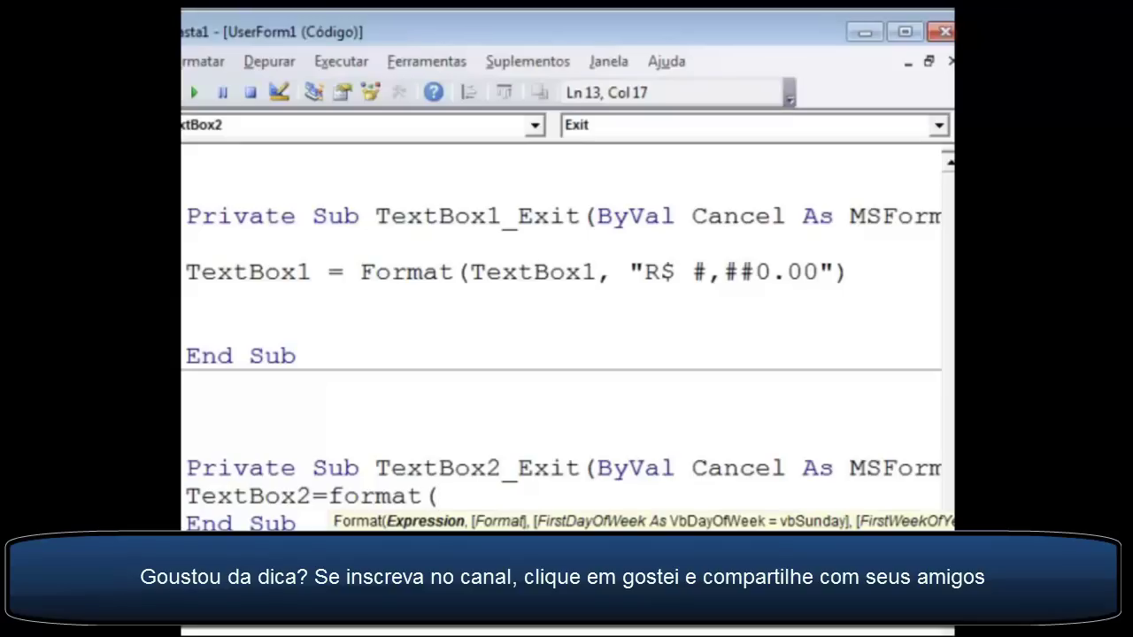
type("text")
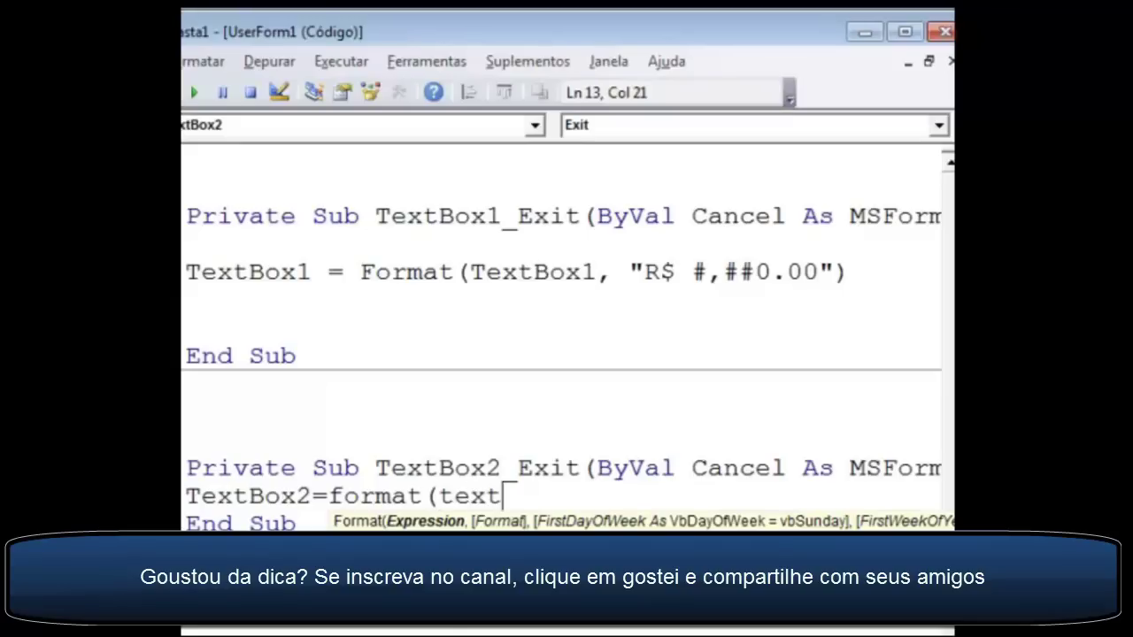
key("ctrl+space")
key("Down")
key("Tab")
type(",")
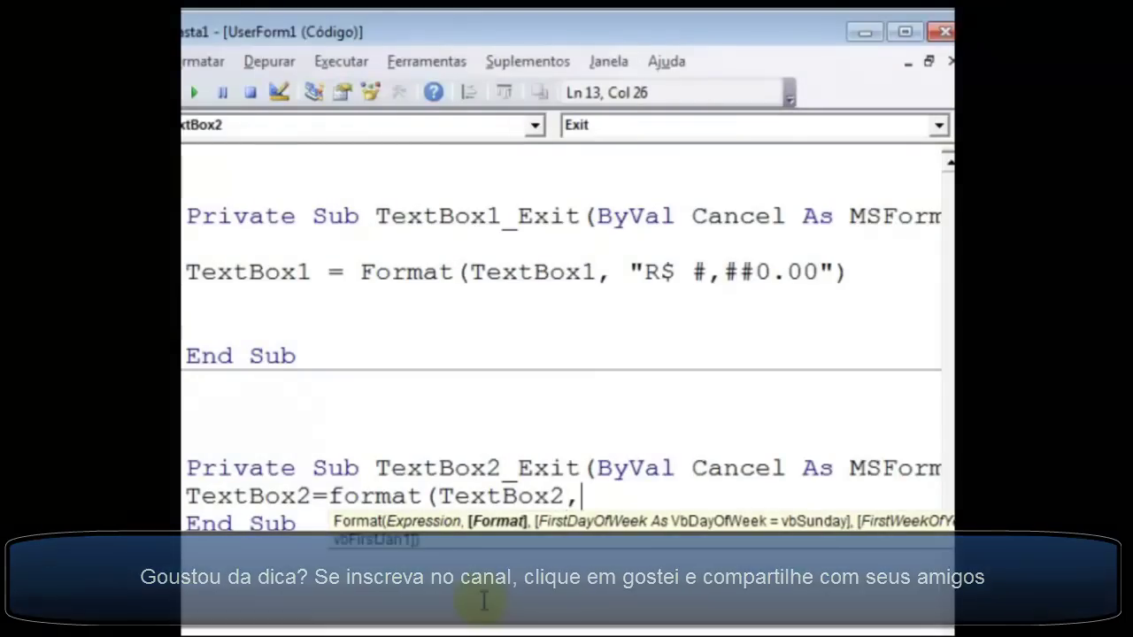
type("\"")
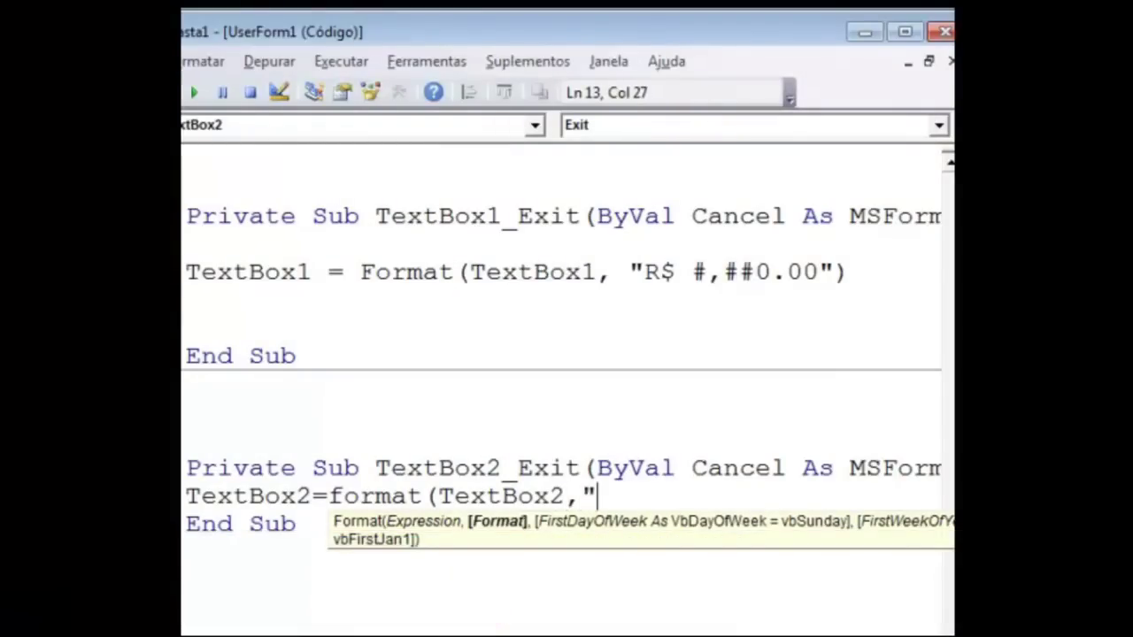
type("R$ #.##0,00")
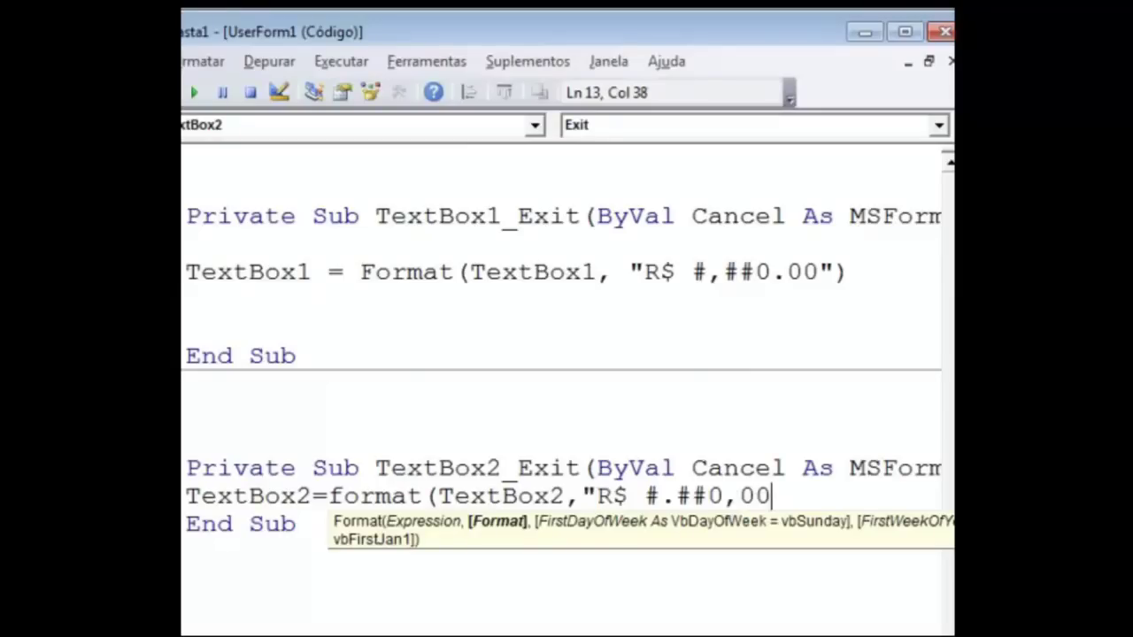
type("\"")
type(")")
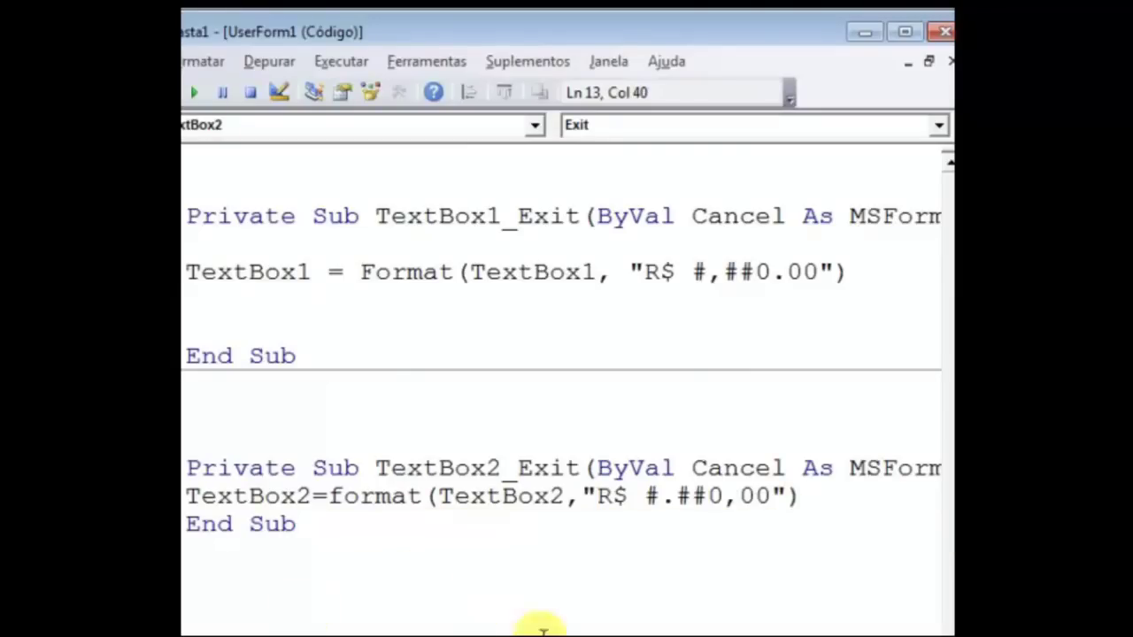
- Swap the separators so TextBox2's pattern reads "R$ #,##0.00"
left_click(676, 496)
key("BackSpace")
type(",")
left_click(724, 496)
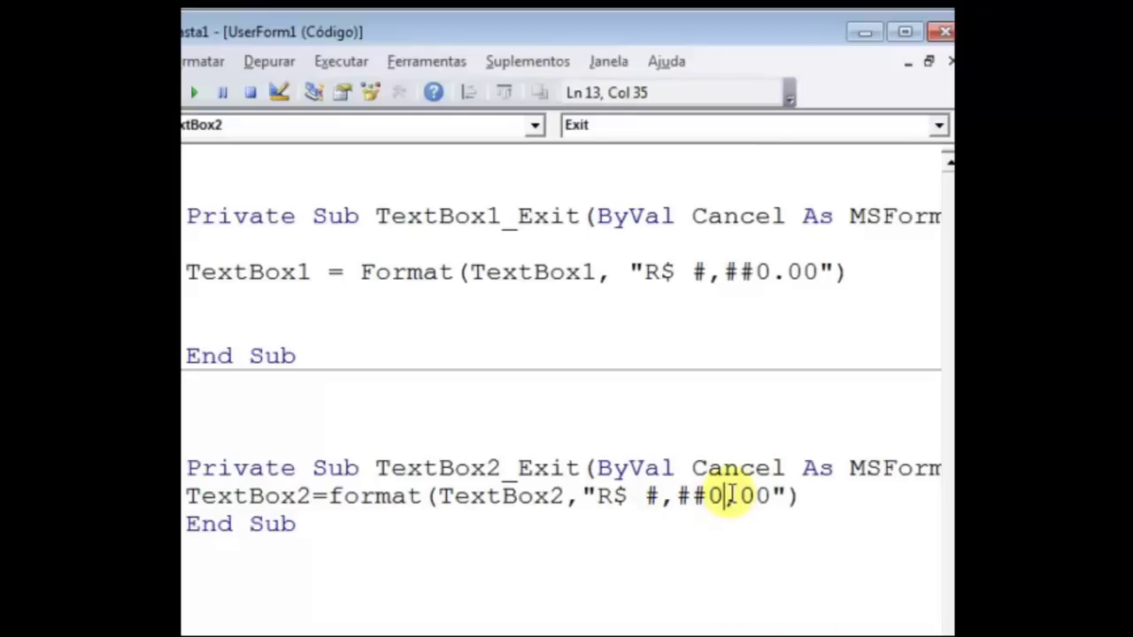
key("Delete")
type(".")
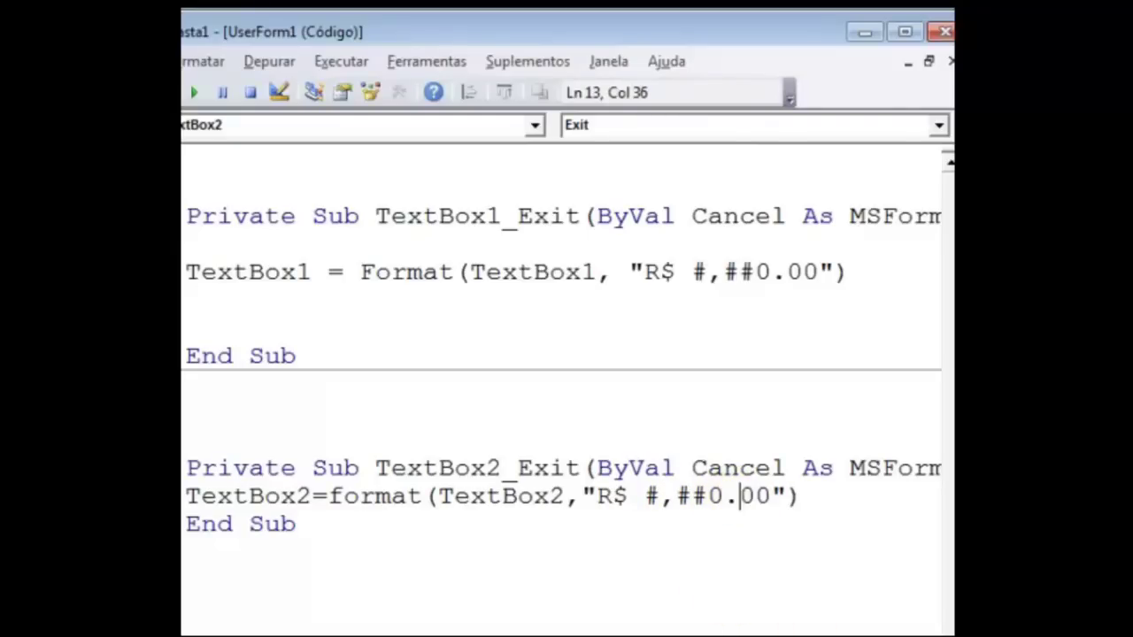
- Commit TextBox2 = Format(TextBox2, "R$ #,##0.00") and run UserForm1
left_click(811, 502)
left_click_drag(188, 497, 819, 497)
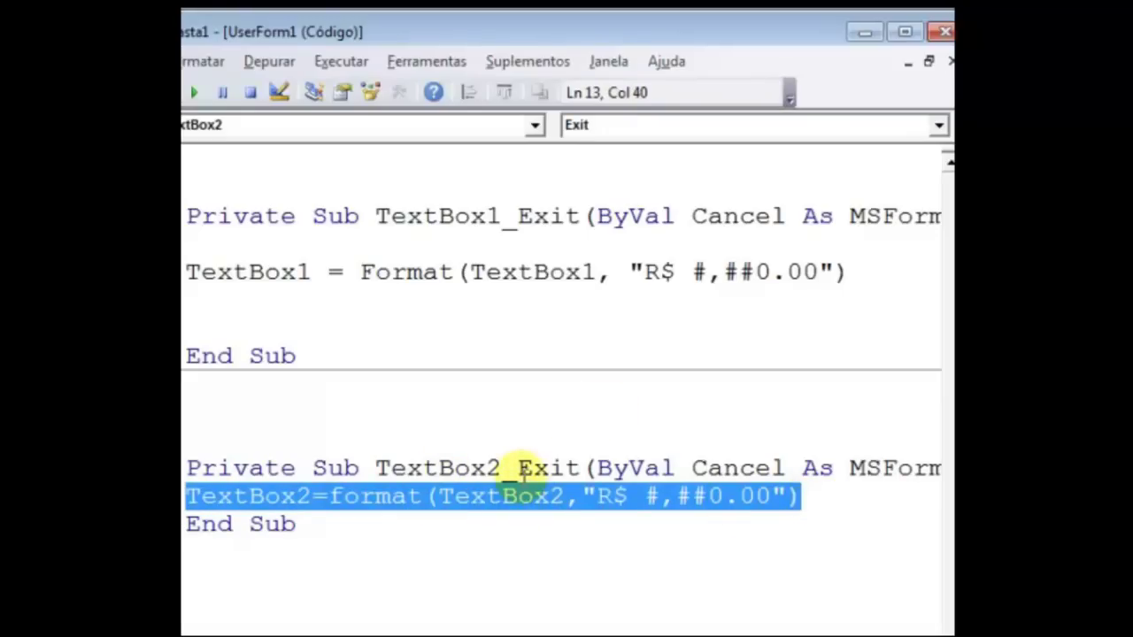
mouse_move(386, 457)
left_mouse_down()
mouse_move(375, 457)
mouse_move(581, 467)
left_mouse_up()
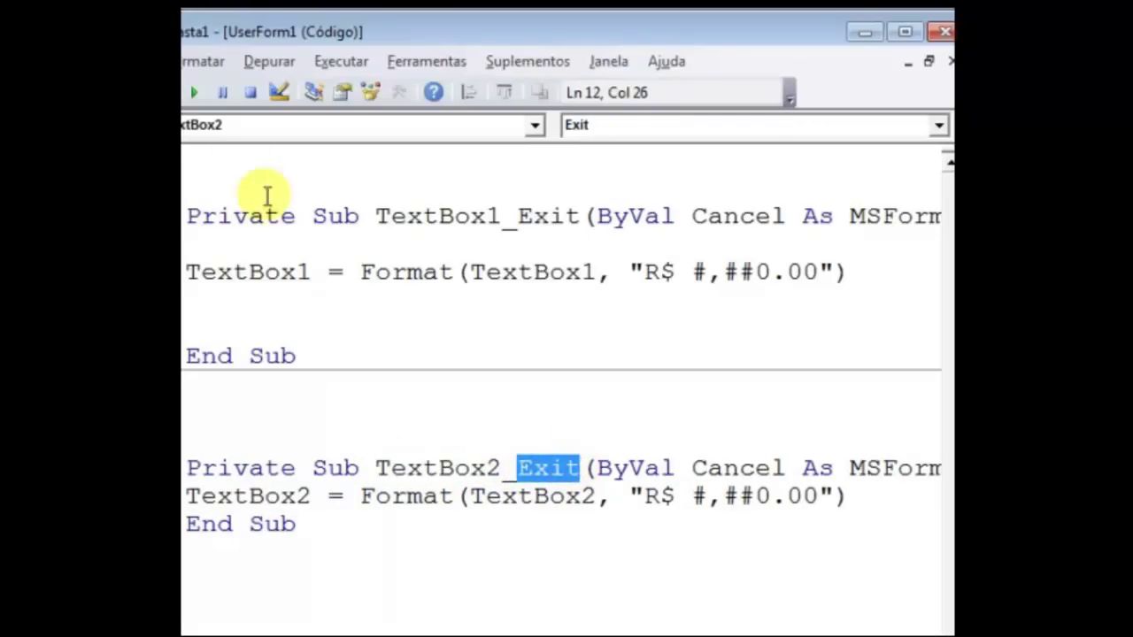
left_click(196, 93)
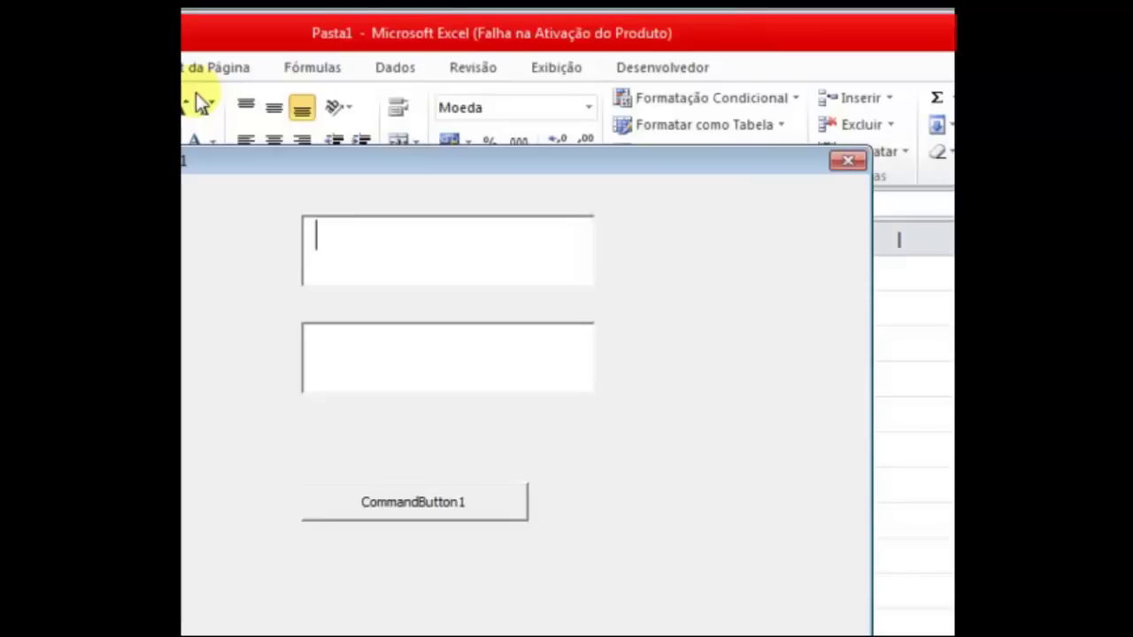
- Enter 7 in TextBox1 and 666 in TextBox2, formatting them as R$ 7,00 and R$ 666,00
type("7")
left_click(375, 359)
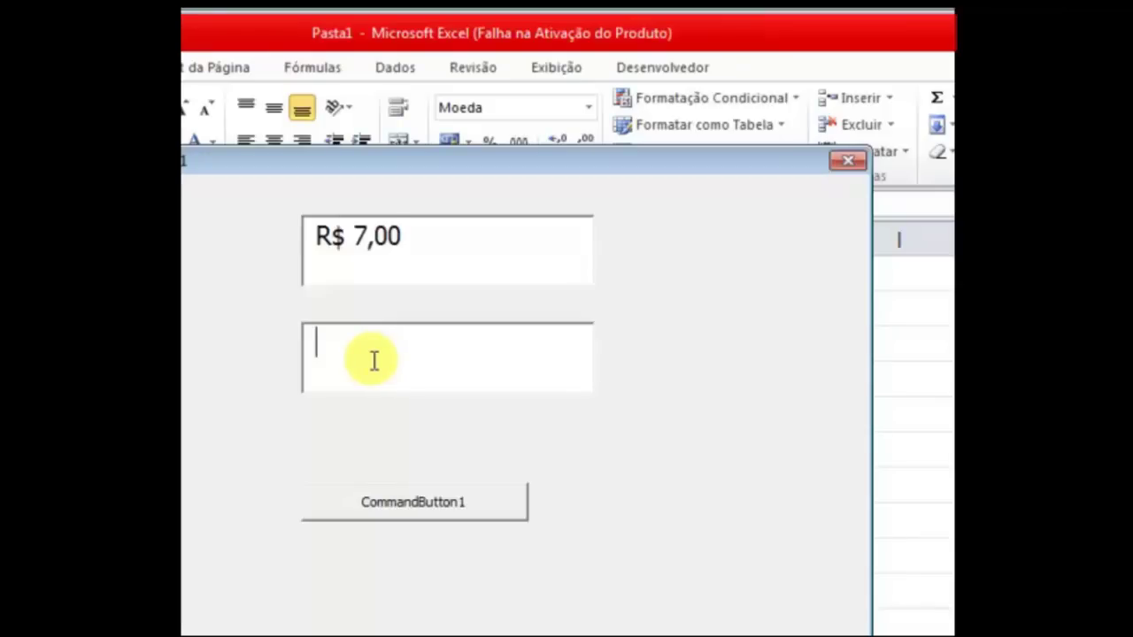
type("666")
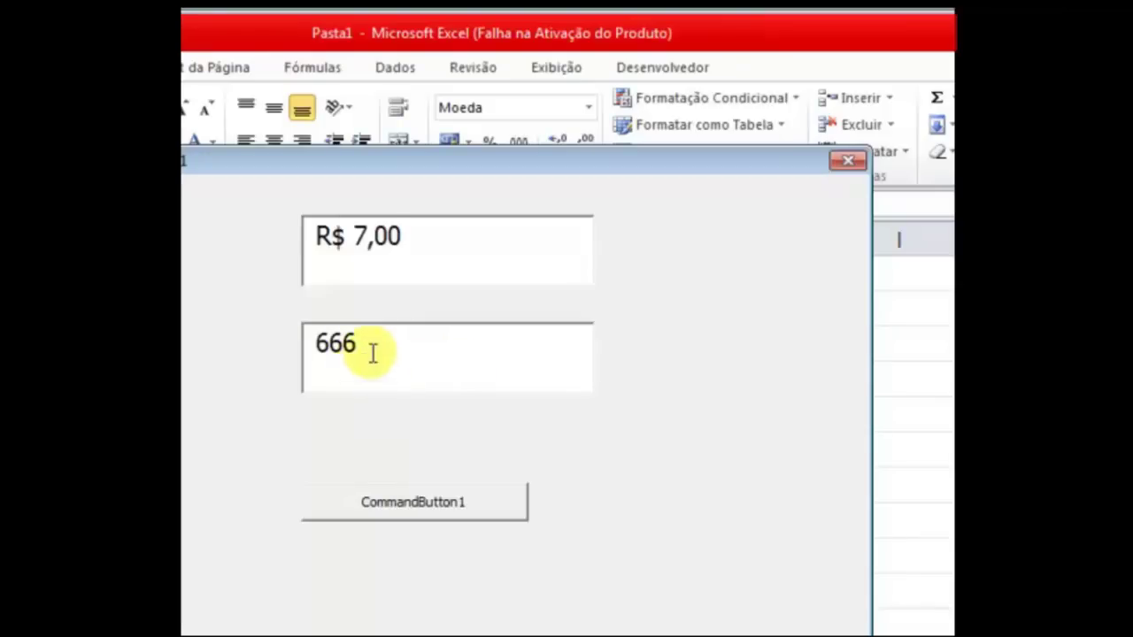
left_click(417, 237)
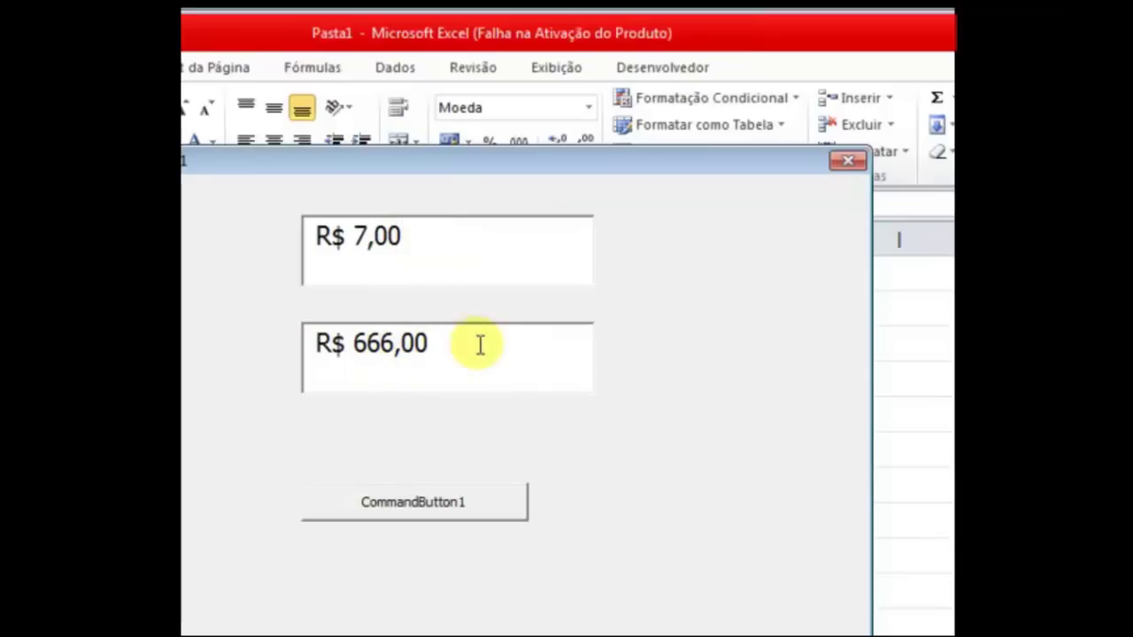
- Replace TextBox2's value with 6666 so it becomes R$ 6.666,00
left_click(435, 345)
left_click_drag(439, 345, 269, 347)
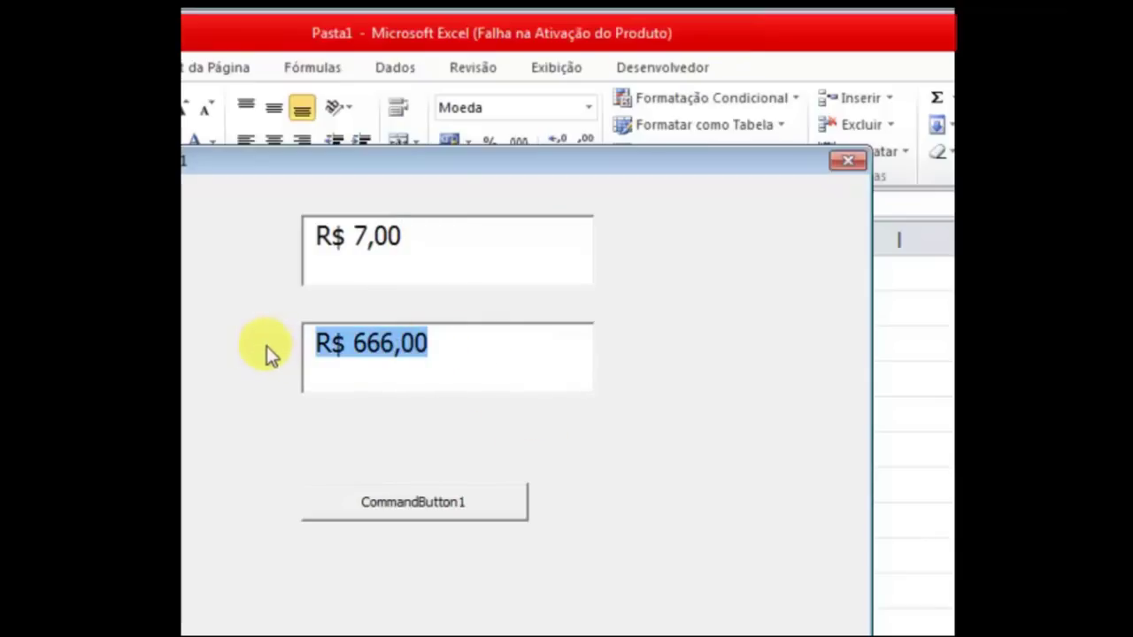
key("BackSpace")
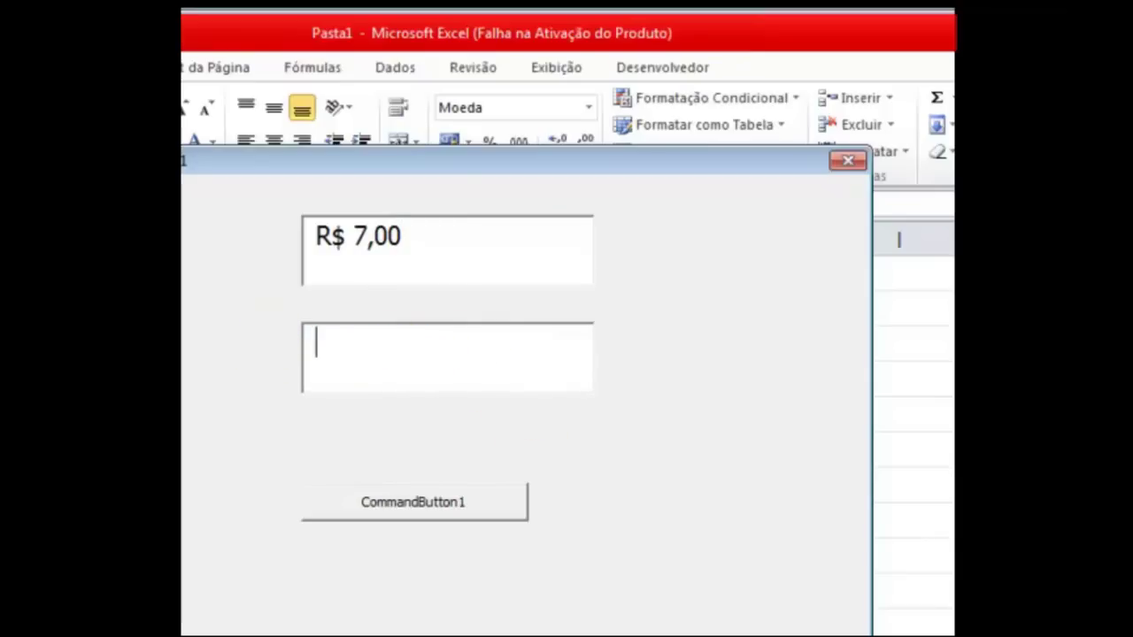
type("6666")
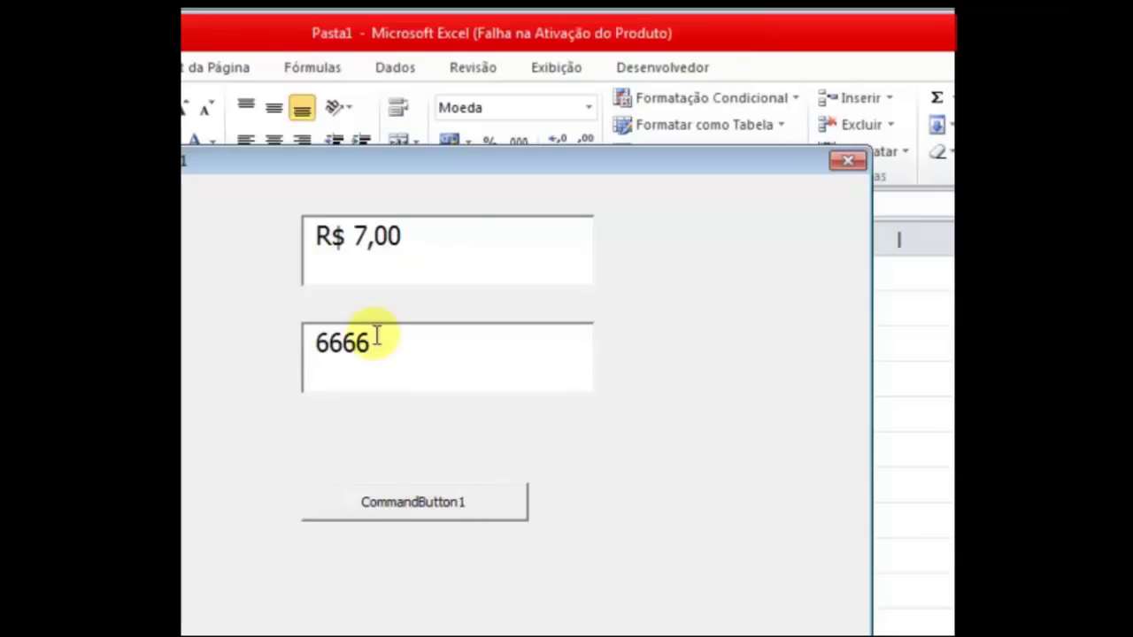
left_click(422, 510)
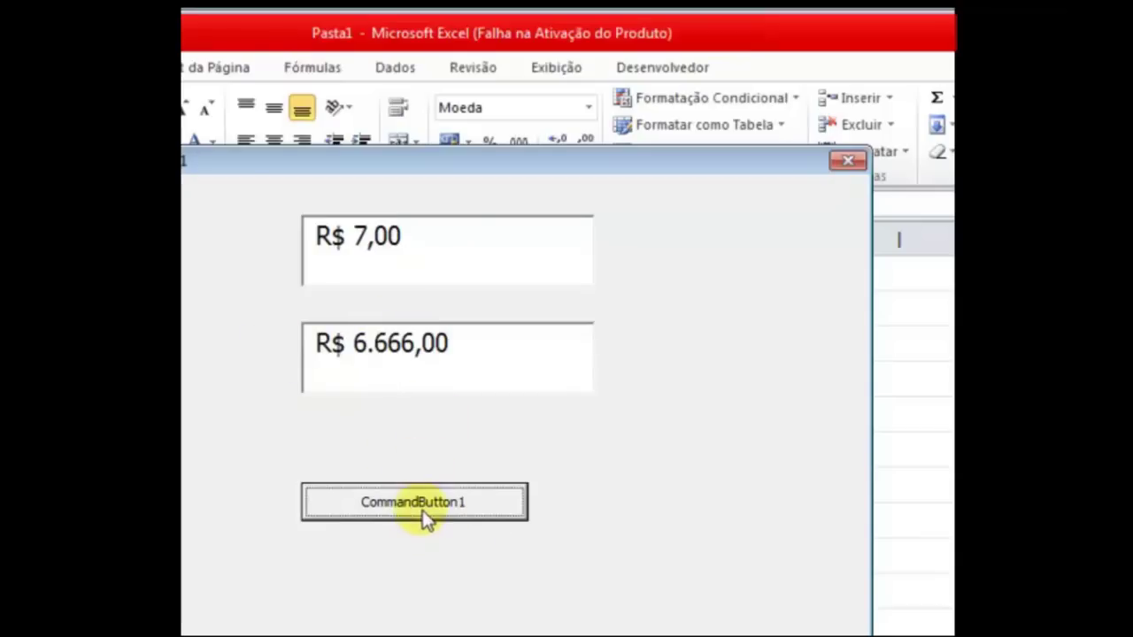